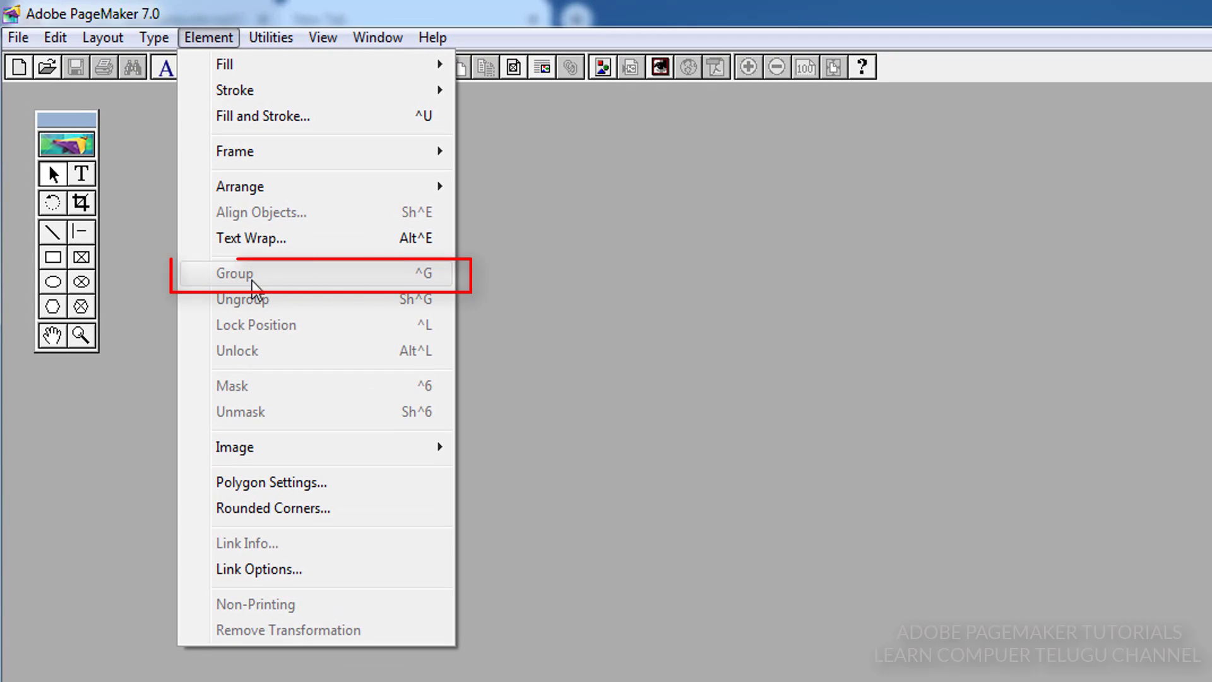
# - Open the recent publication MATTER.pmd and maximize its document window
pyautogui.click(790, 314)
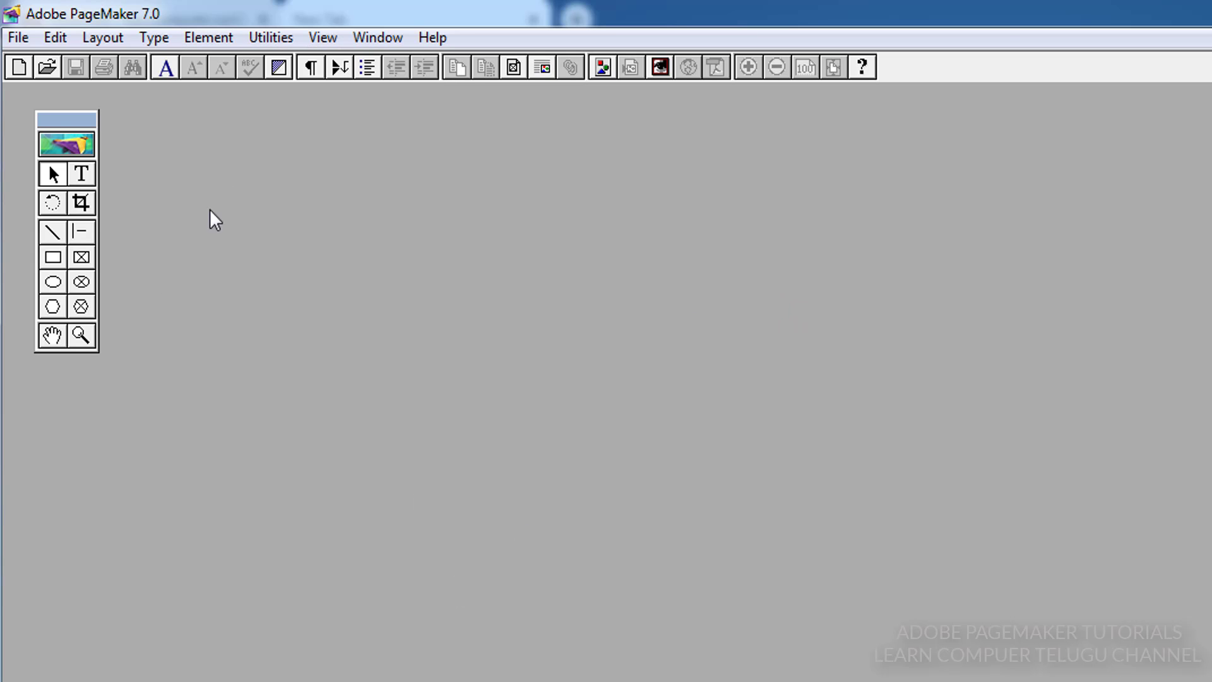
pyautogui.hotkey('ctrl', "'")
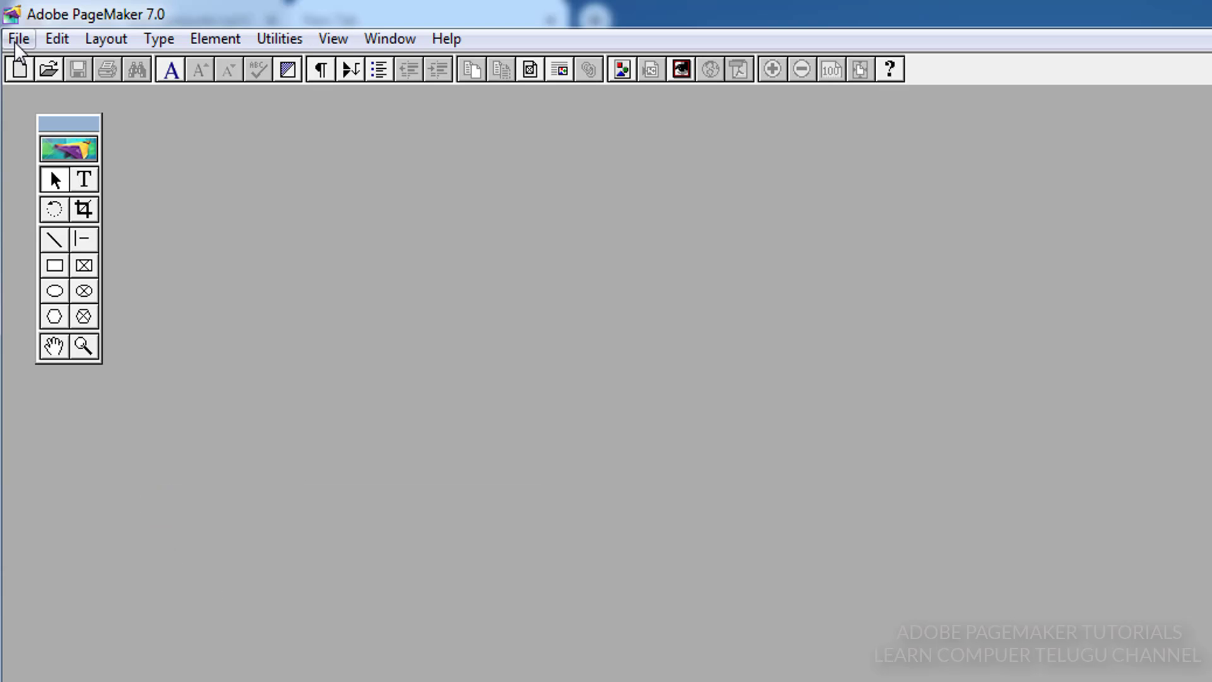
pyautogui.click(18, 41)
pyautogui.moveTo(120, 125)
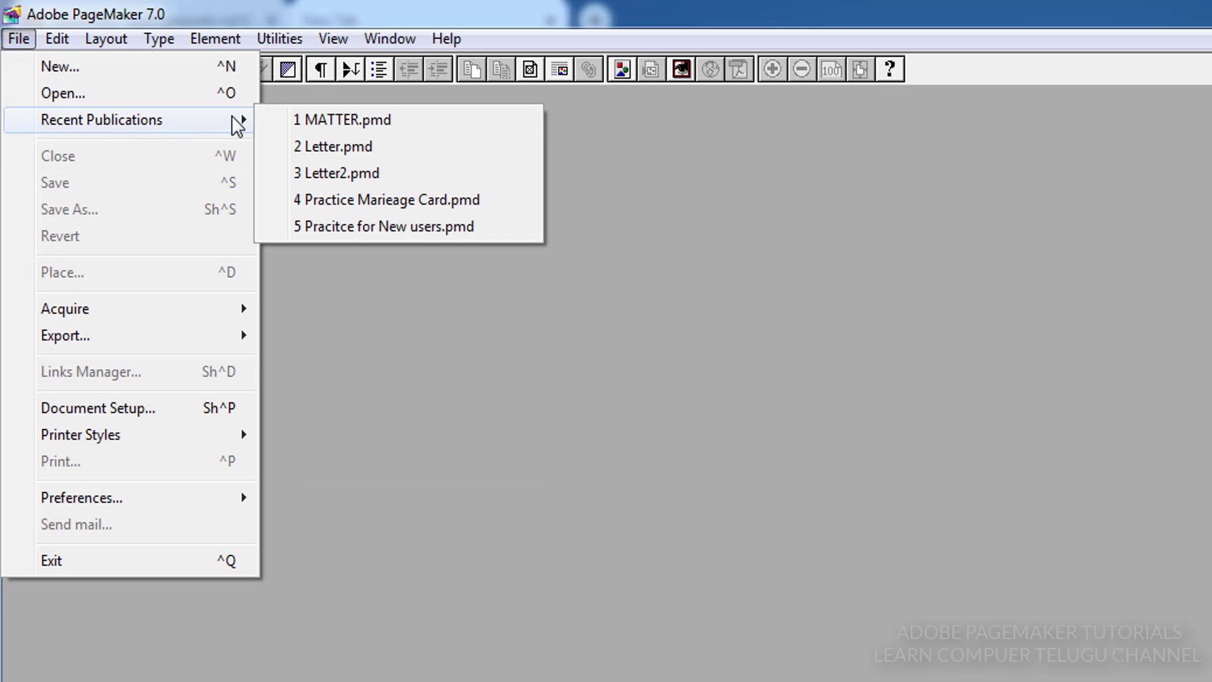
pyautogui.click(347, 119)
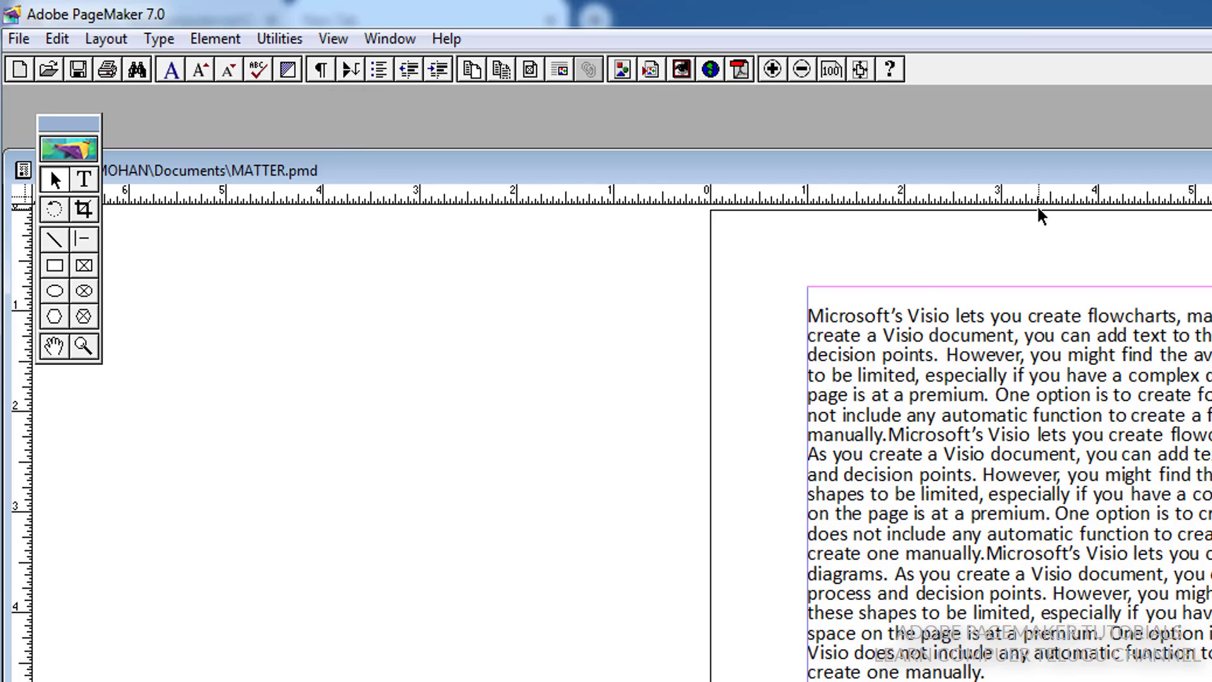
pyautogui.click(1210, 170)
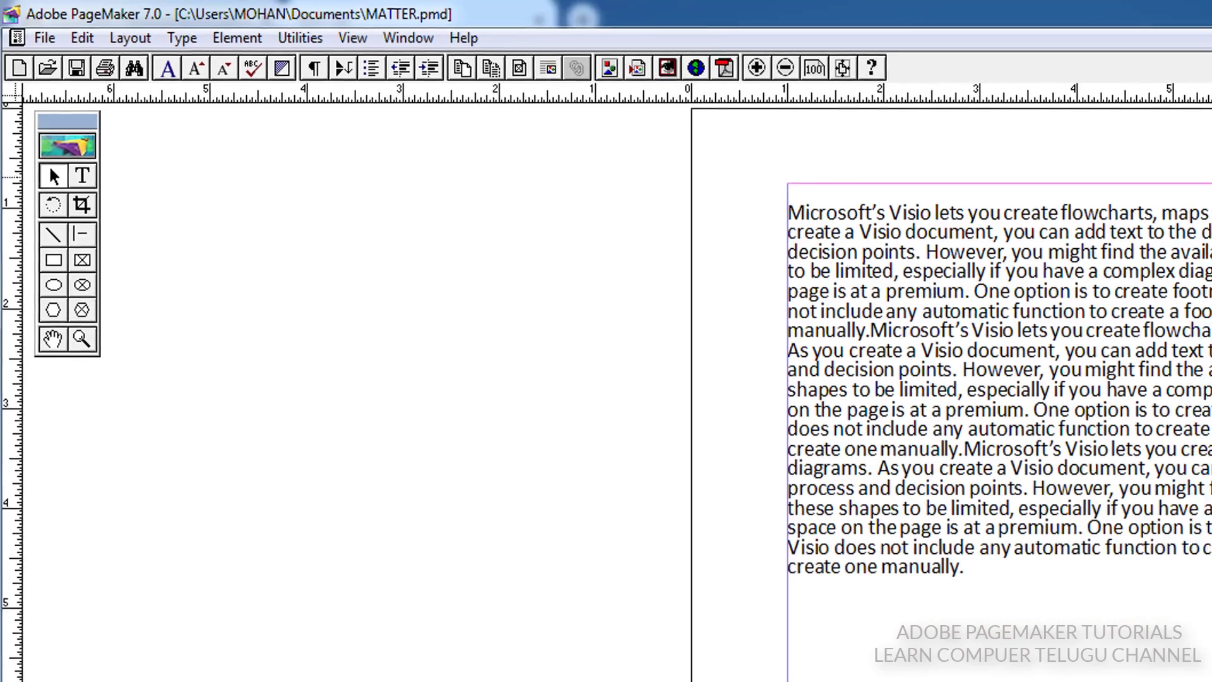
pyautogui.click(236, 38)
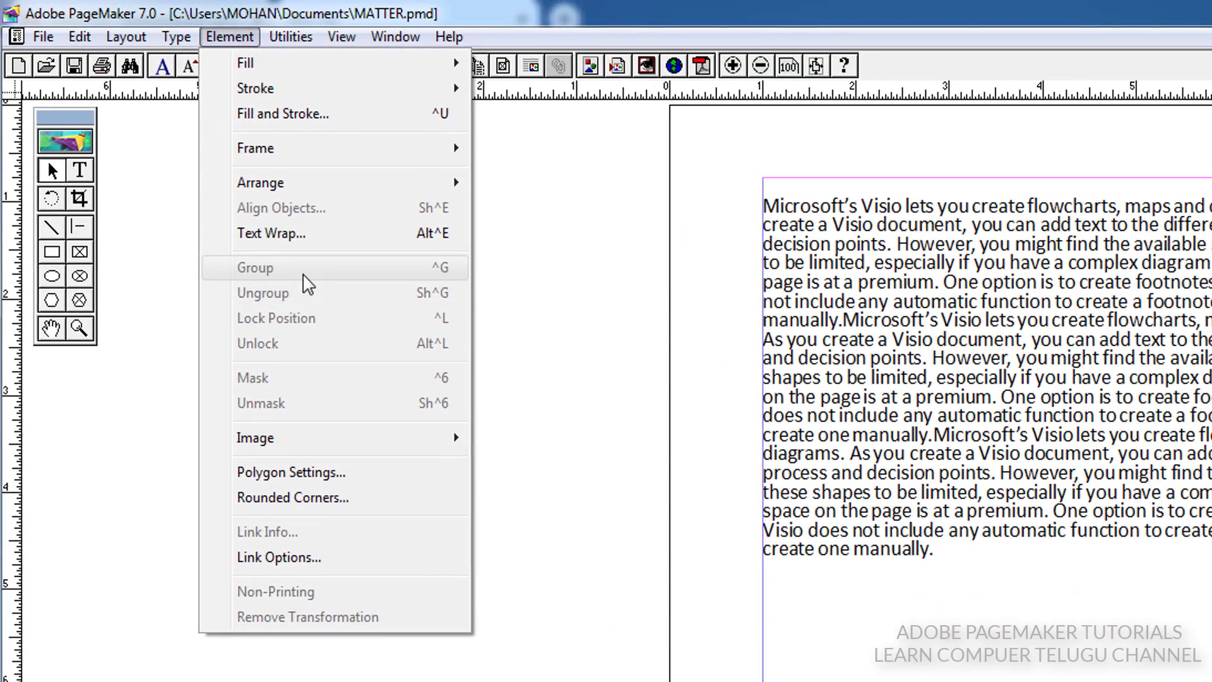
pyautogui.click(912, 680)
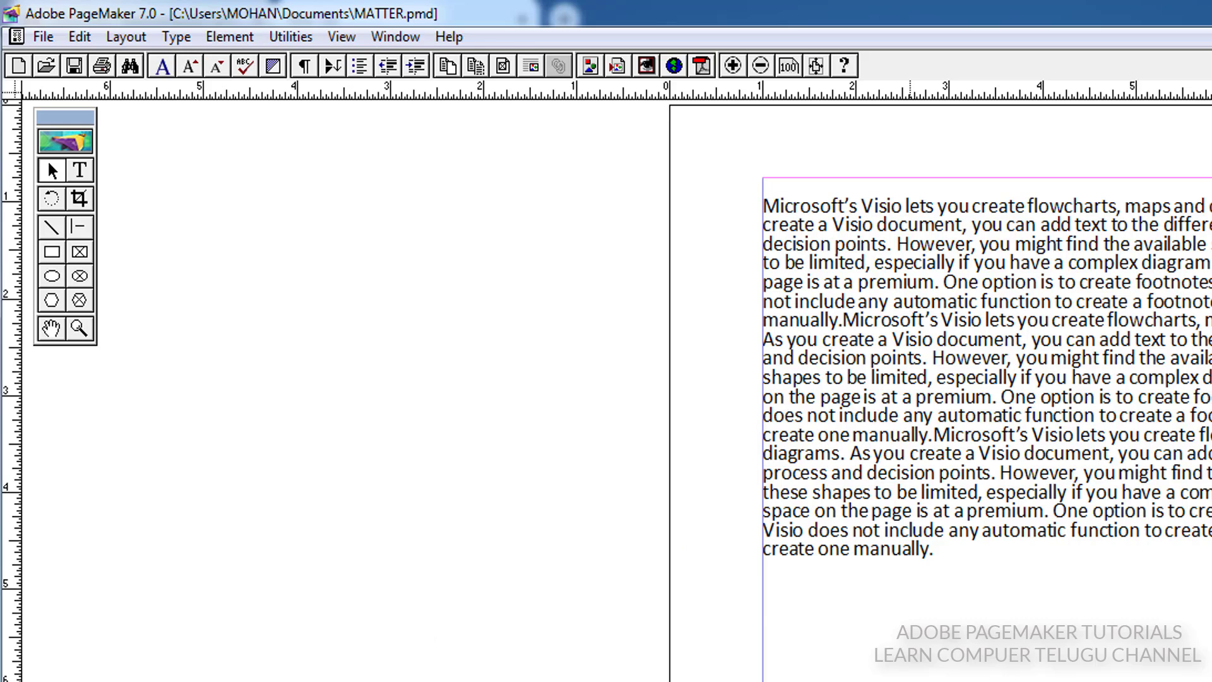
pyautogui.click(229, 36)
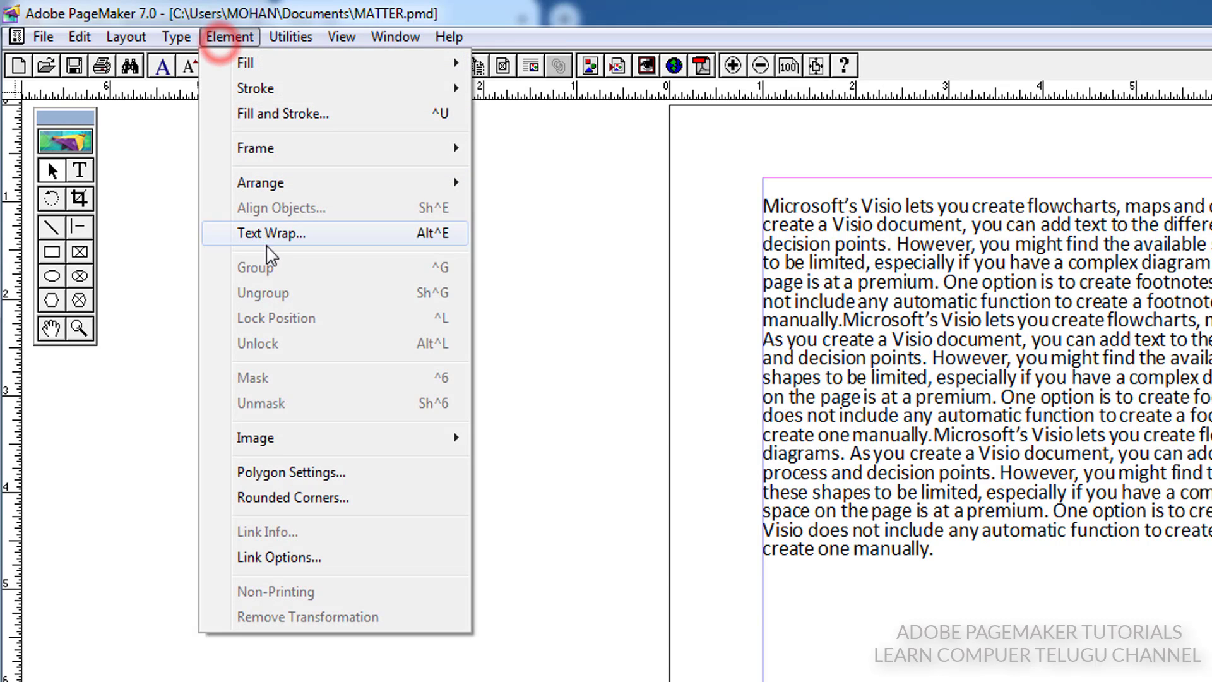
pyautogui.click(861, 680)
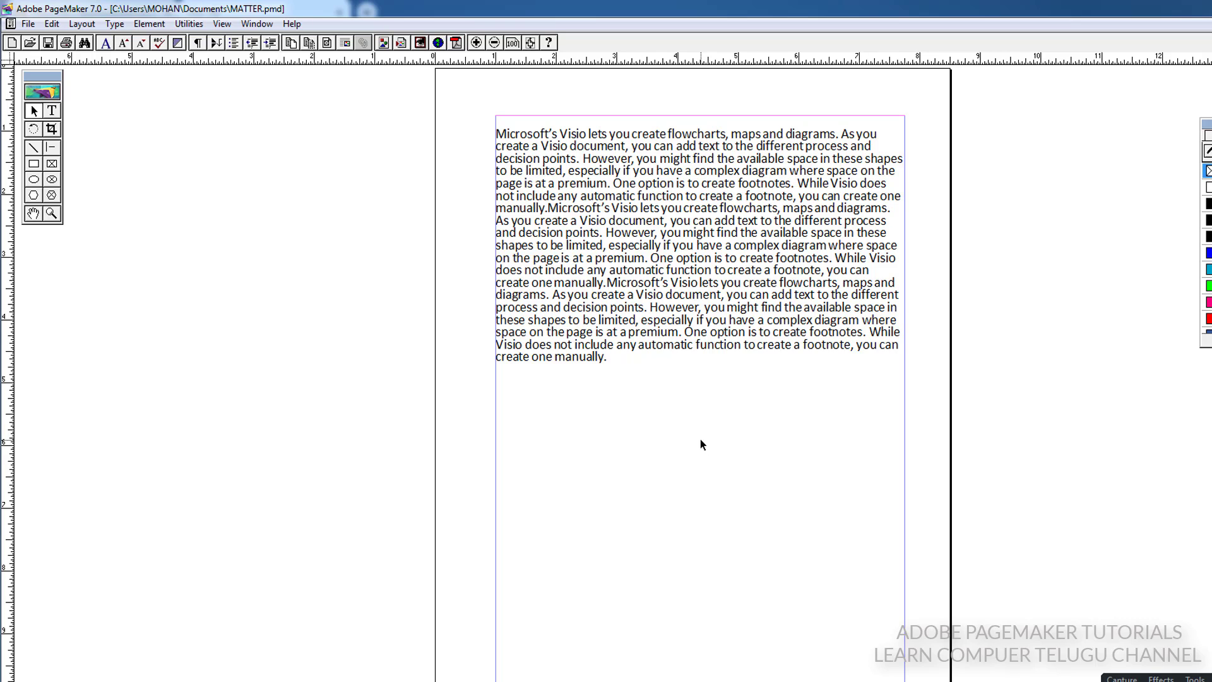
# - Draw a rounded rectangle about 6 in wide and 3 in tall below the text block and set its stroke to 4pt
pyautogui.click(34, 164)
pyautogui.moveTo(505, 401); pyautogui.dragTo(871, 587)
pyautogui.click(189, 24)
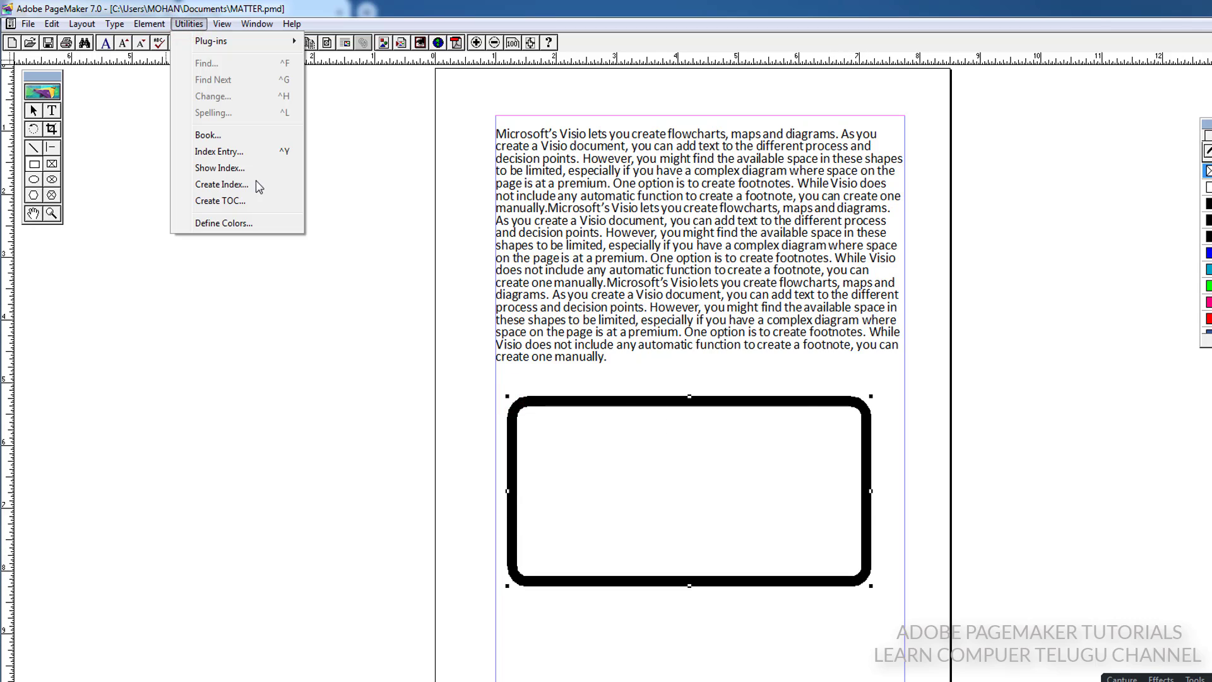
pyautogui.moveTo(158, 29)
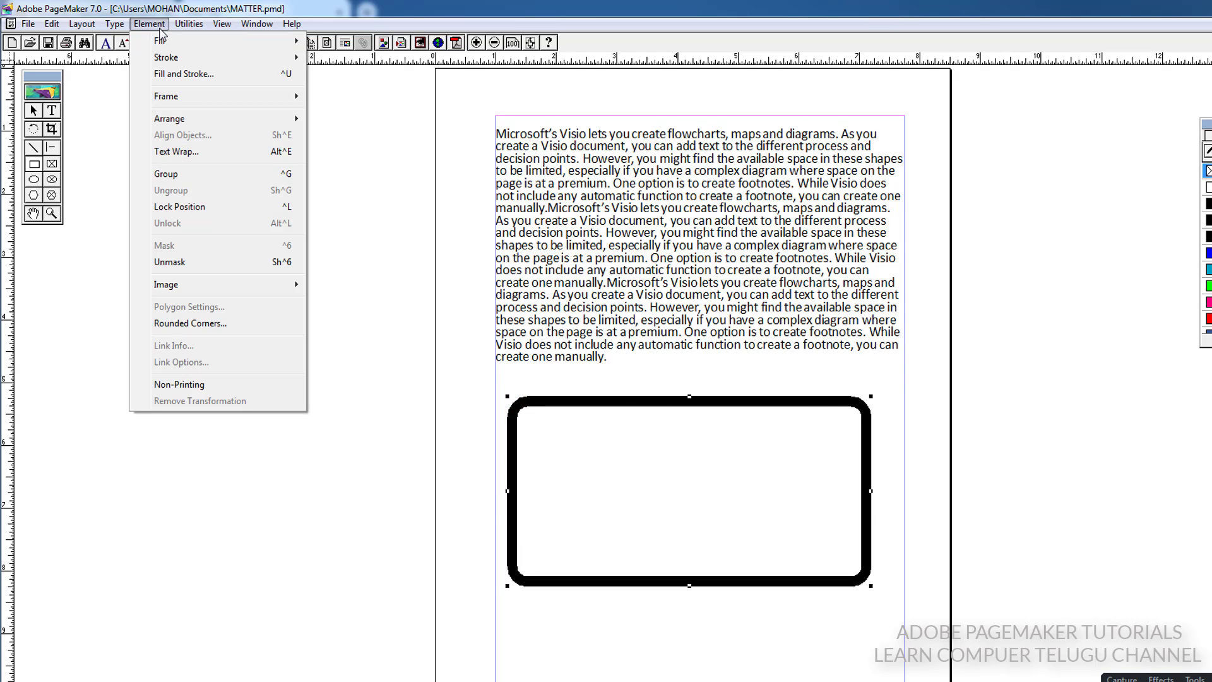
pyautogui.moveTo(174, 60)
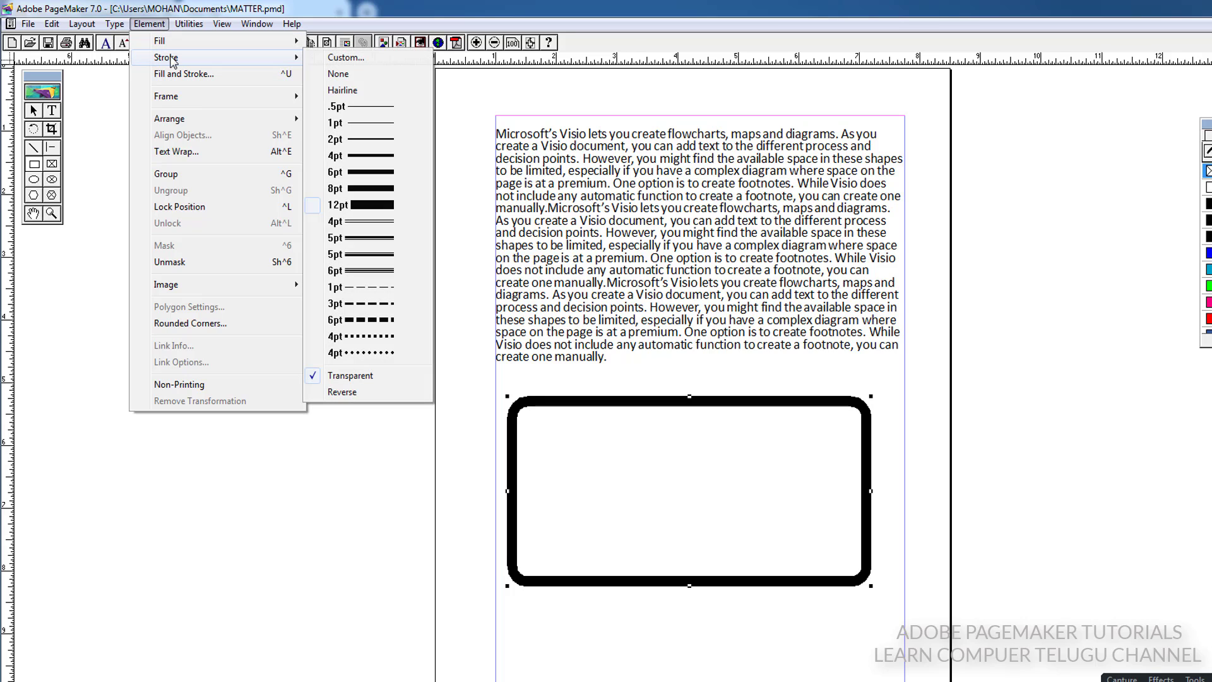
pyautogui.click(350, 155)
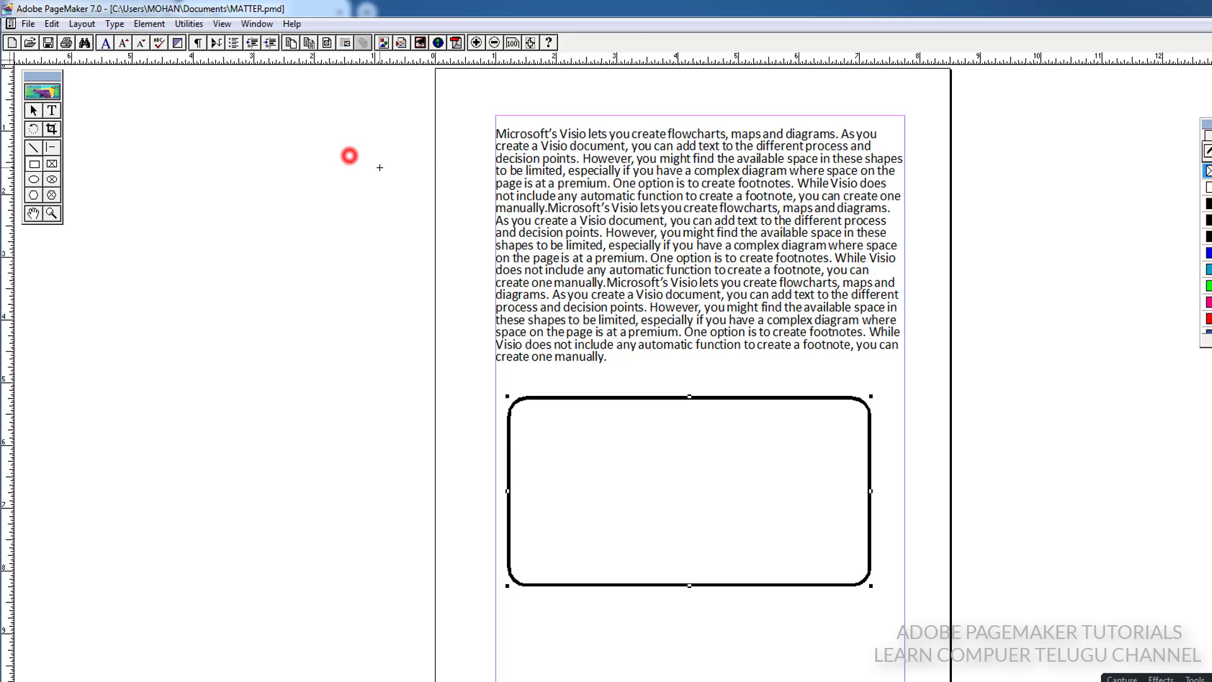
# - Draw an ellipse about 3.6 in wide centred inside the rounded rectangle, colouring the ellipse Red and the rectangle Green
pyautogui.click(34, 180)
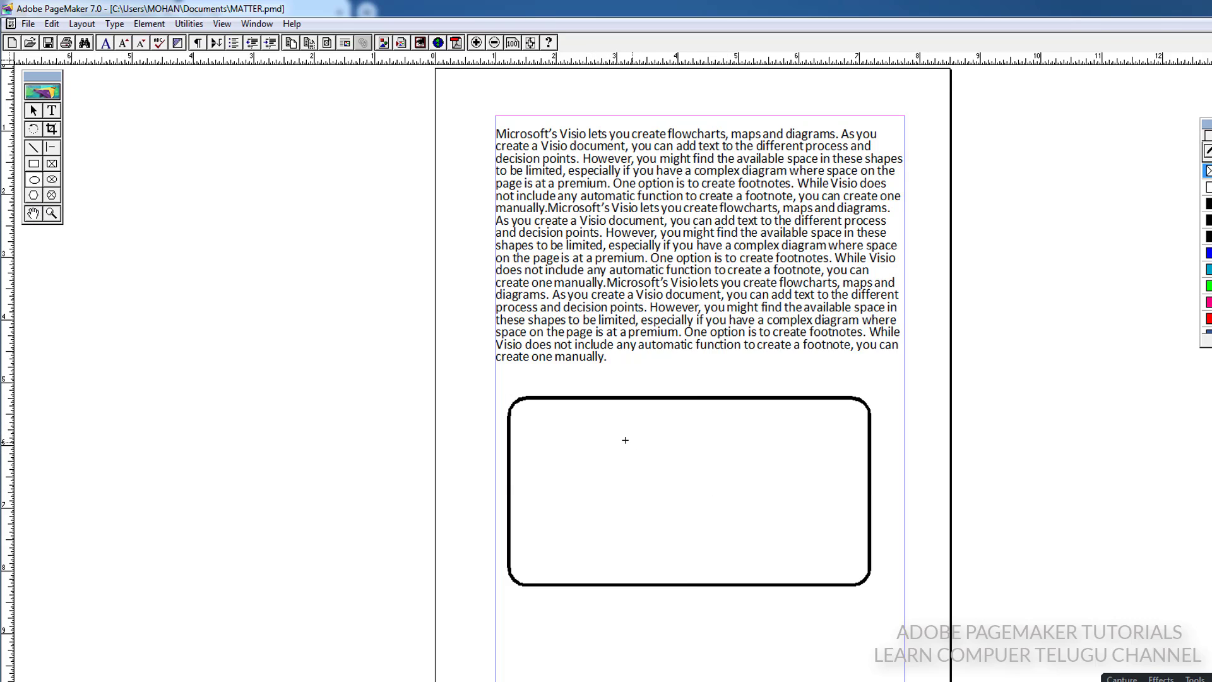
pyautogui.moveTo(580, 419); pyautogui.dragTo(797, 568)
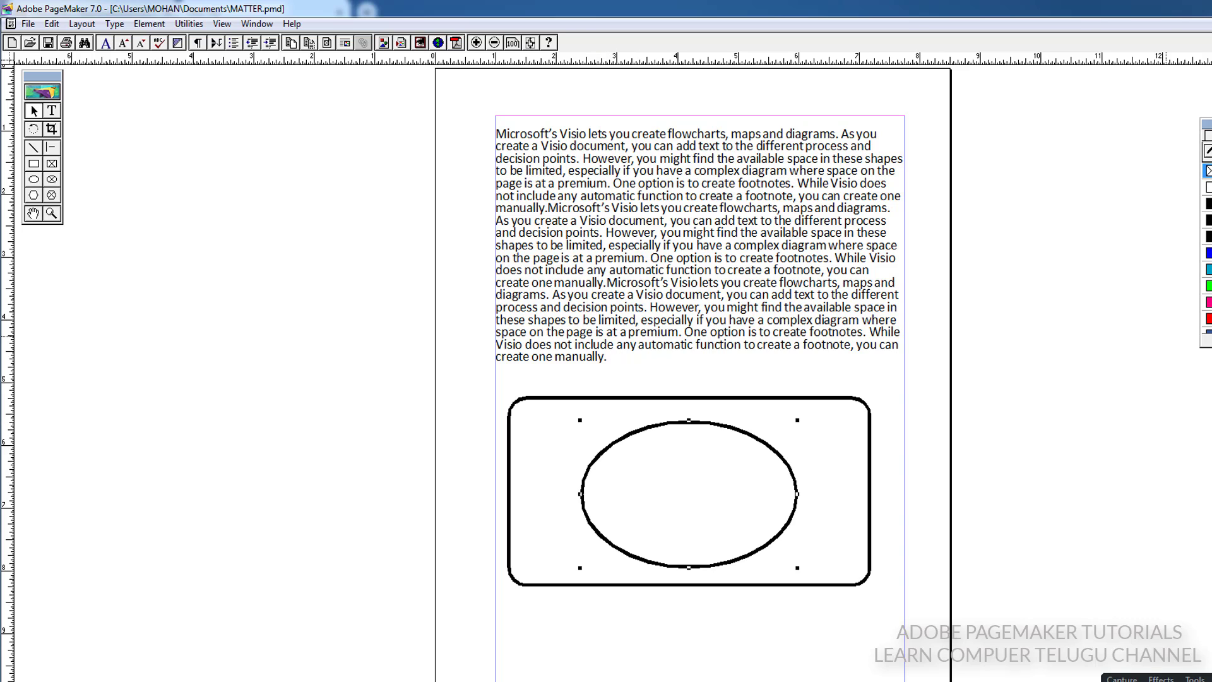
pyautogui.click(1207, 319)
pyautogui.click(597, 397)
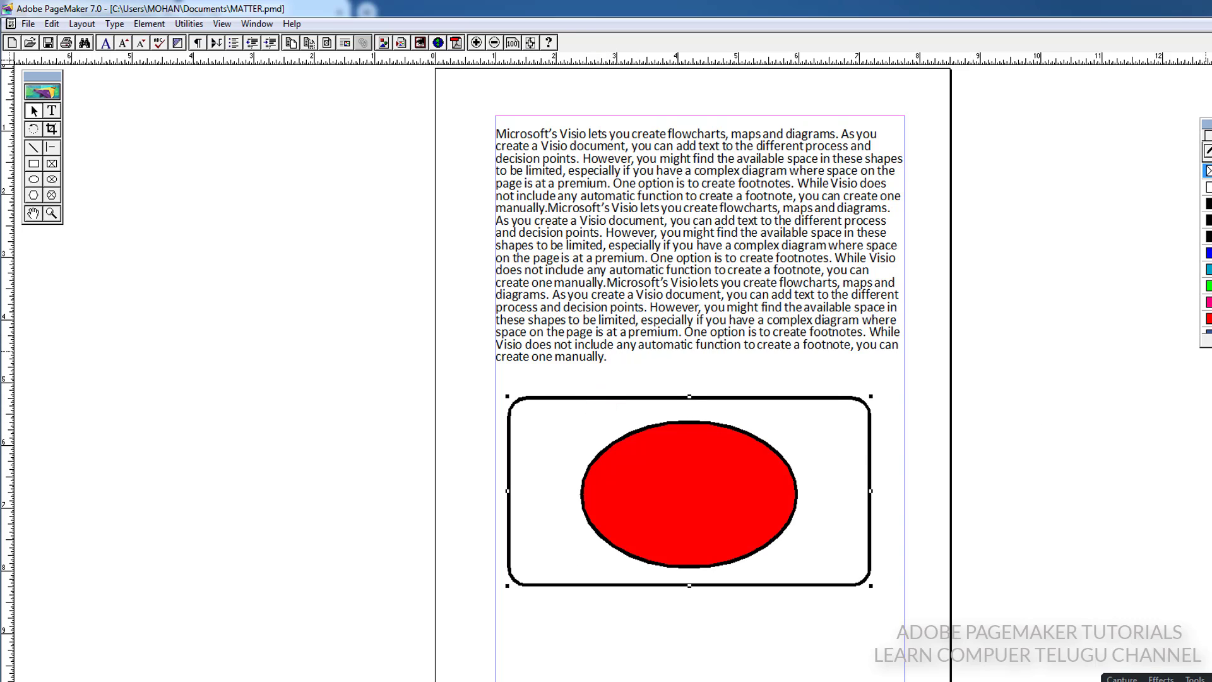
pyautogui.click(1208, 286)
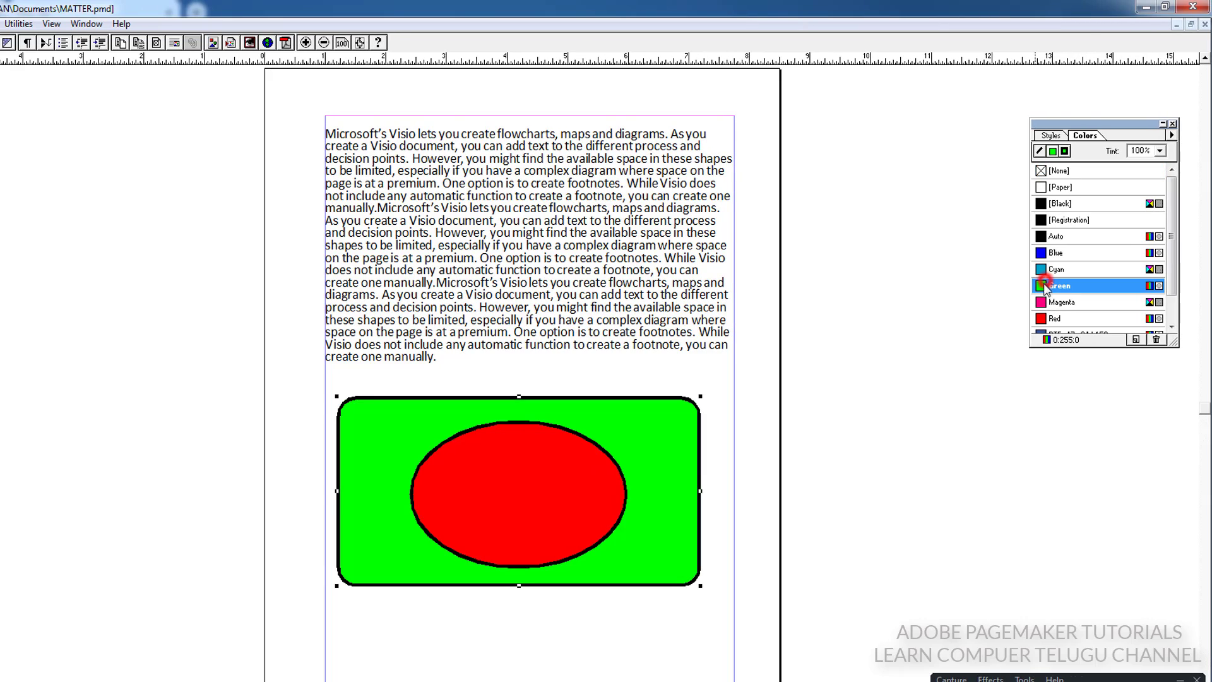
# - Move the red ellipse aside and back to the rectangle's centre, and select each of the two shapes separately
pyautogui.click(524, 500)
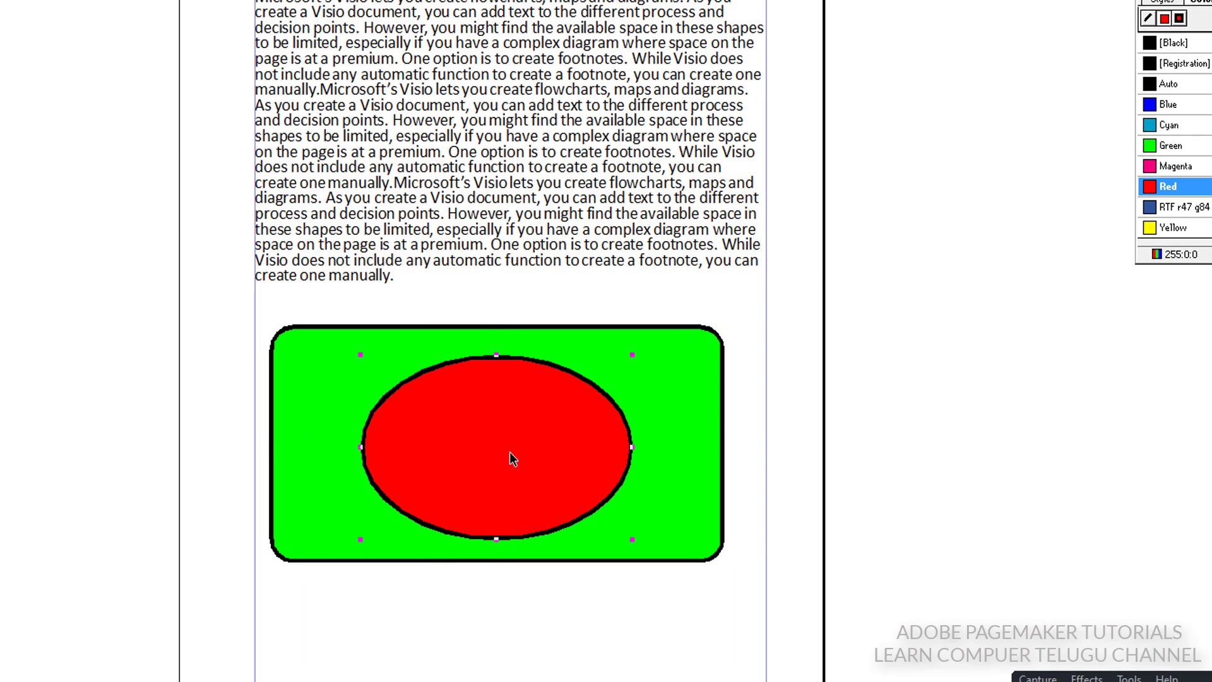
pyautogui.moveTo(528, 498); pyautogui.dragTo(339, 477)
pyautogui.moveTo(303, 433); pyautogui.dragTo(500, 465)
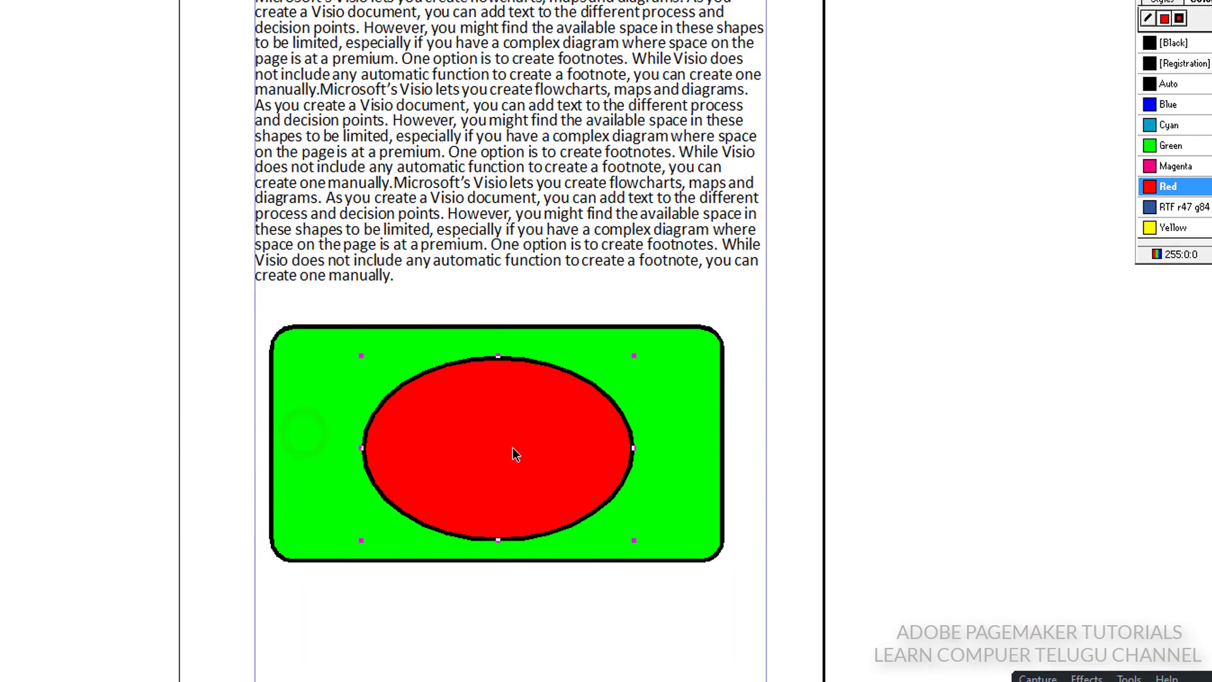
pyautogui.click(301, 361)
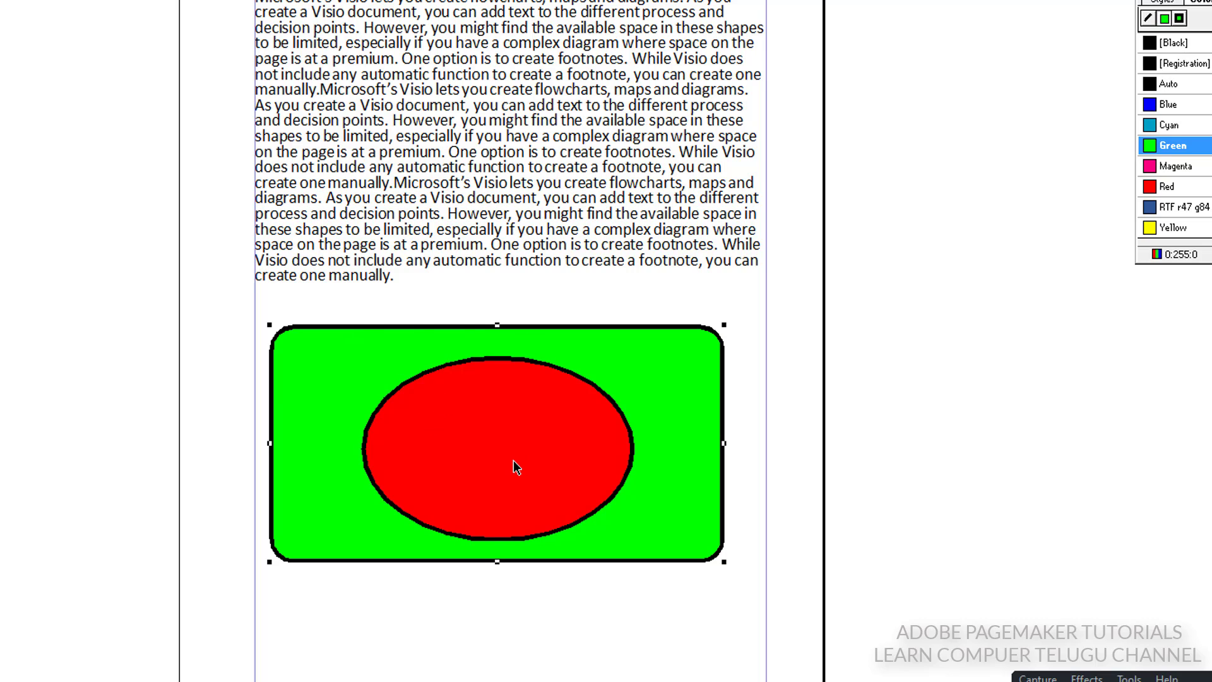
pyautogui.click(177, 368)
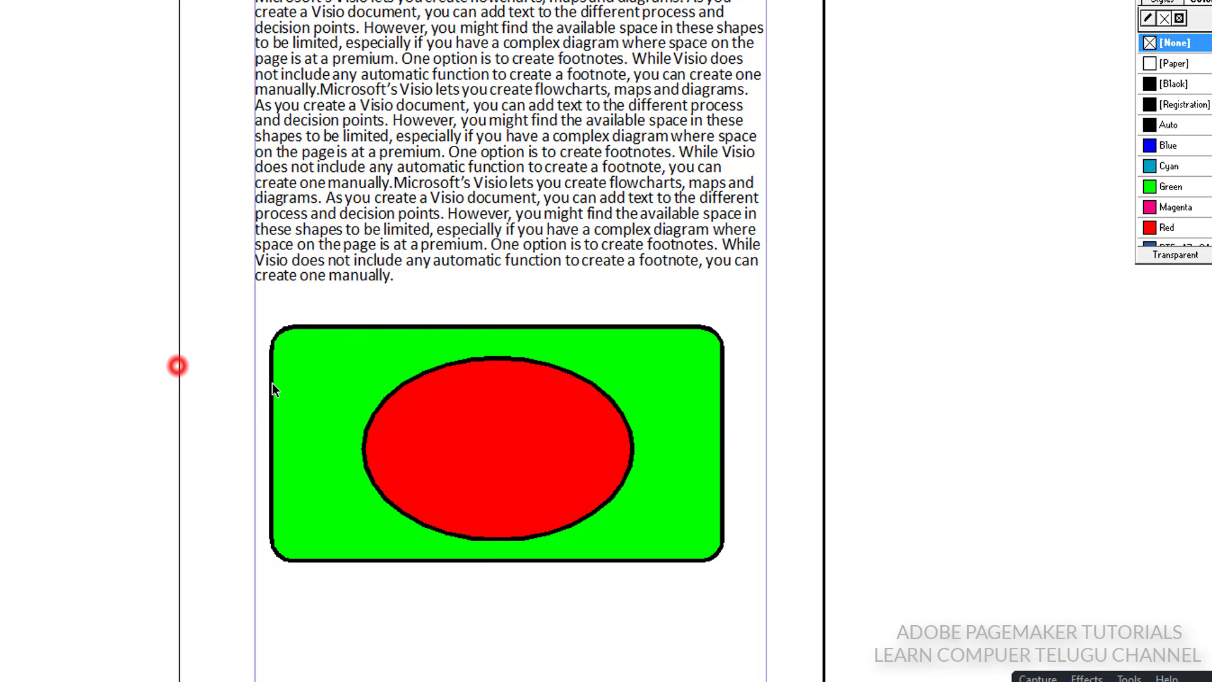
pyautogui.click(320, 368)
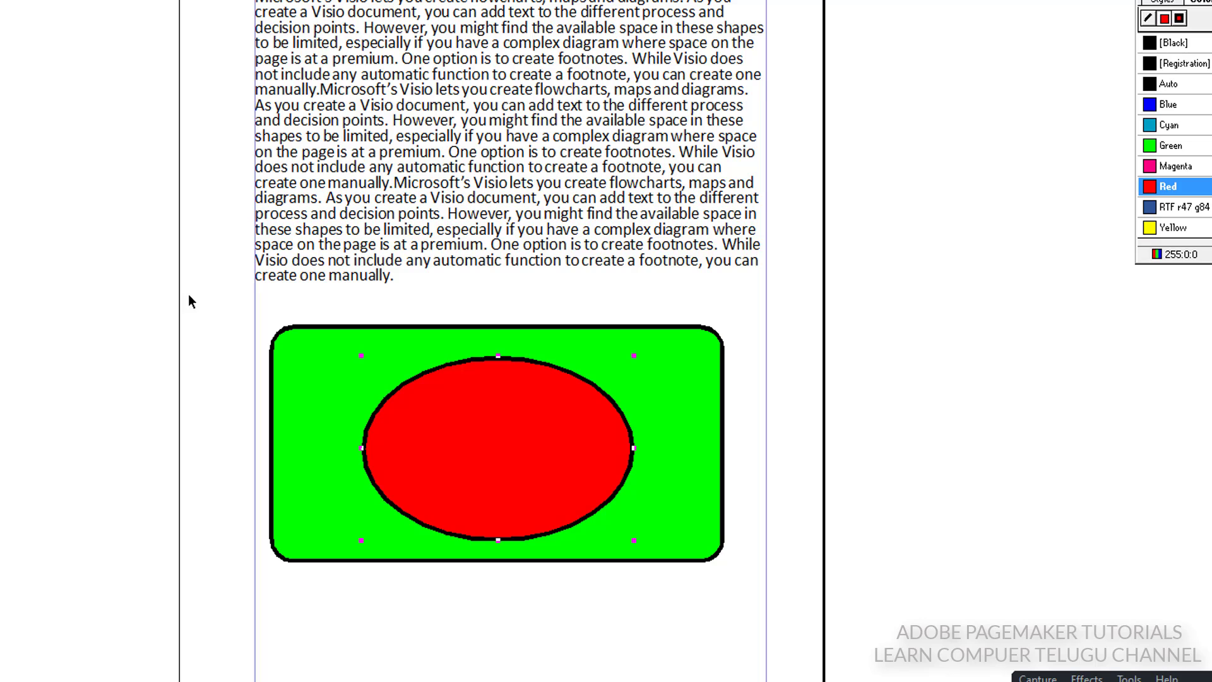
# - Select the green rectangle and the red ellipse together and group them
pyautogui.moveTo(195, 292); pyautogui.dragTo(843, 640)
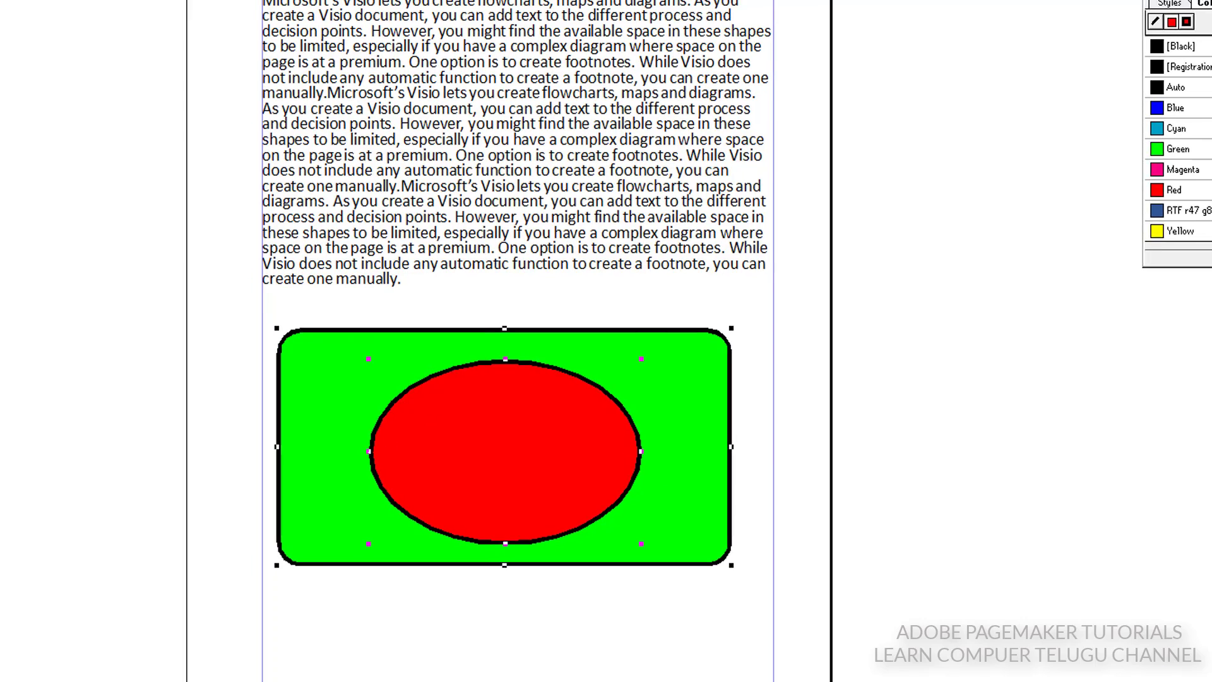
pyautogui.click(186, 30)
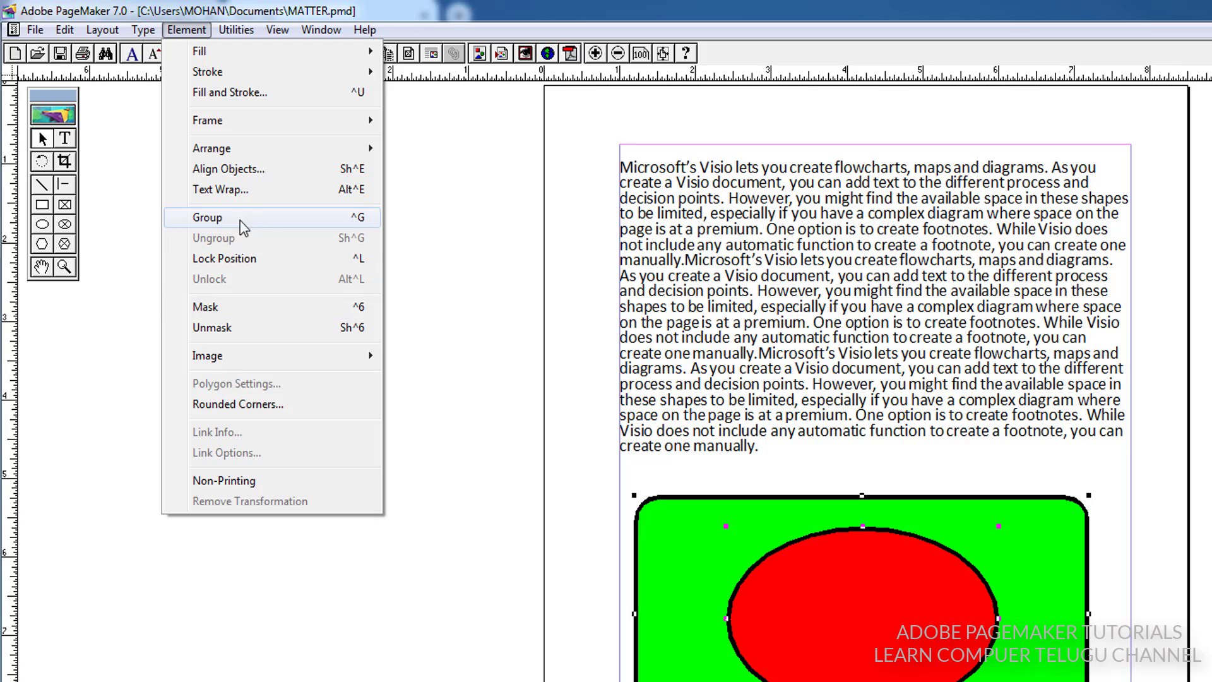
pyautogui.click(349, 221)
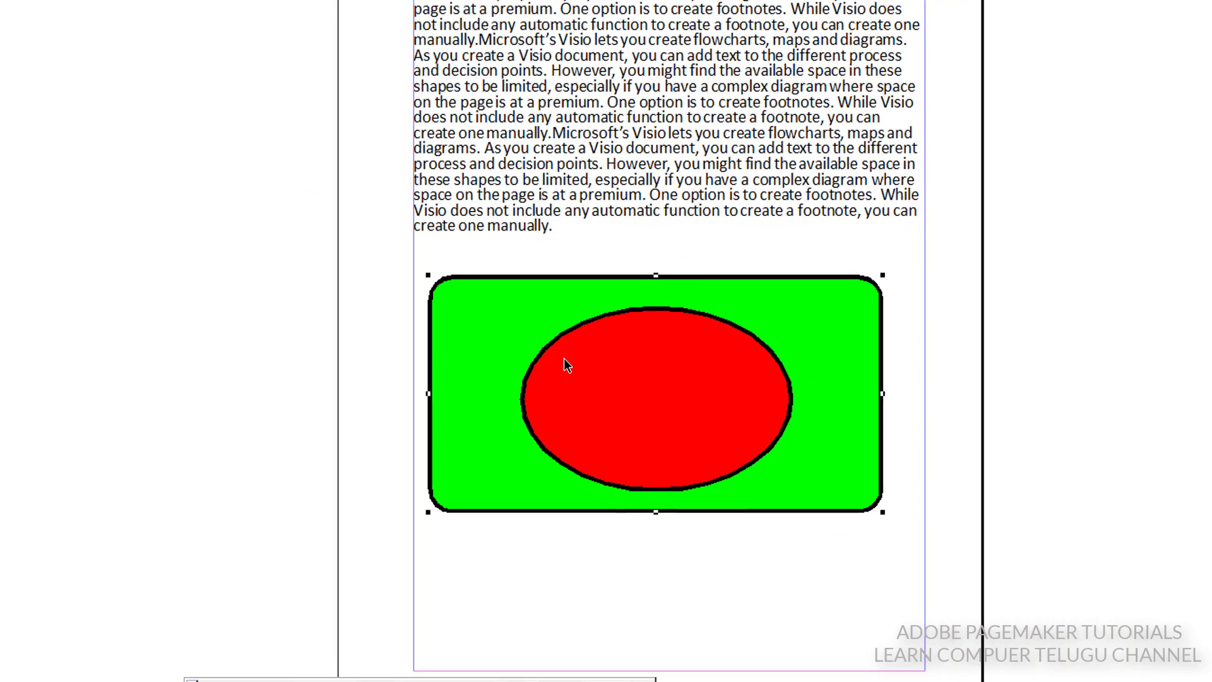
# - Move the grouped shapes partly off the page and back beneath the text block
pyautogui.moveTo(581, 334); pyautogui.dragTo(236, 248)
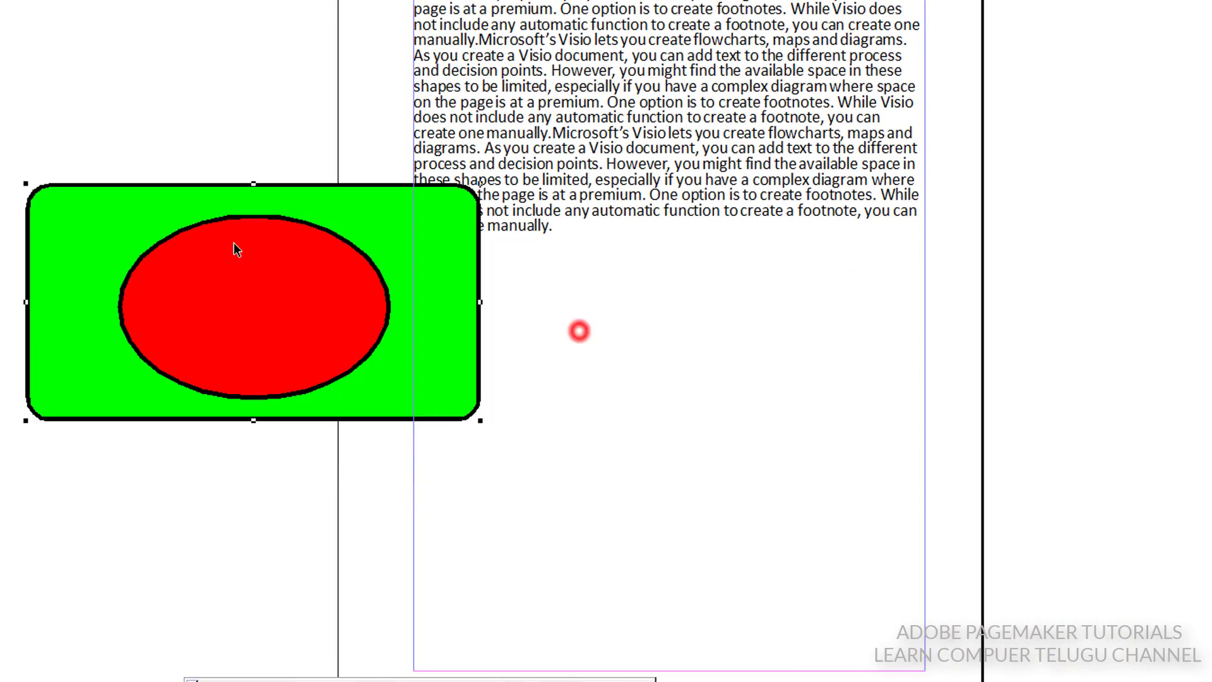
pyautogui.moveTo(272, 295); pyautogui.dragTo(303, 334)
pyautogui.moveTo(382, 334); pyautogui.dragTo(738, 375)
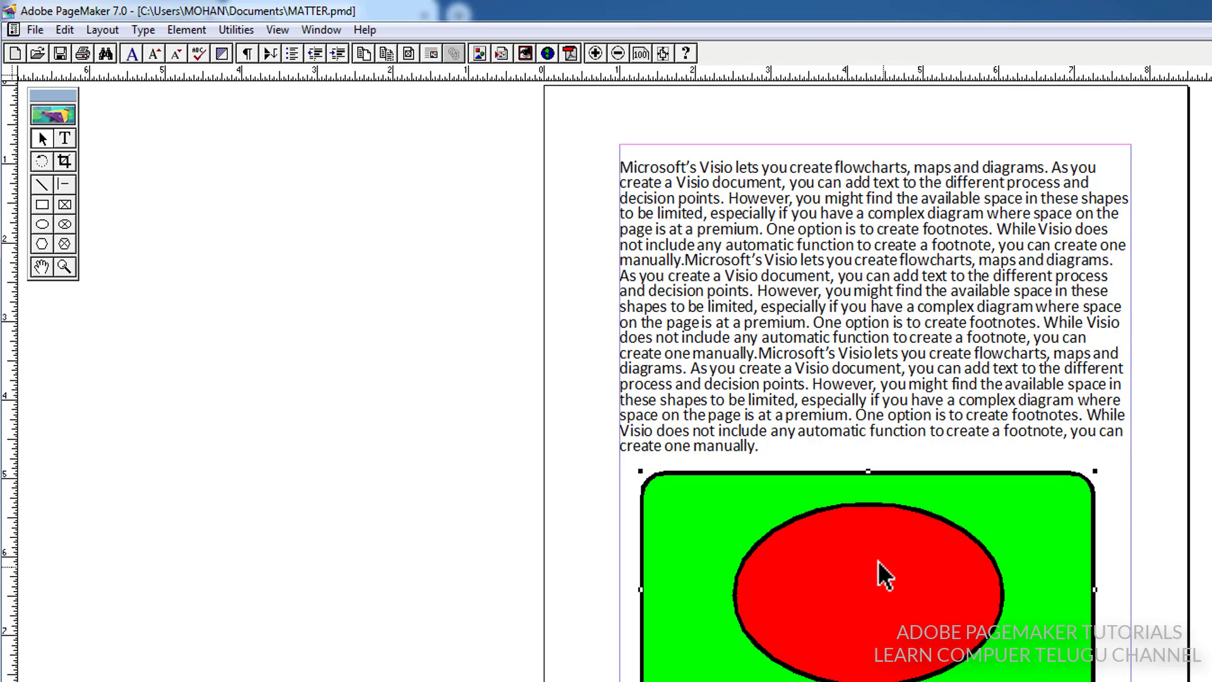
# - Ungroup the grouped rectangle and ellipse
pyautogui.click(195, 29)
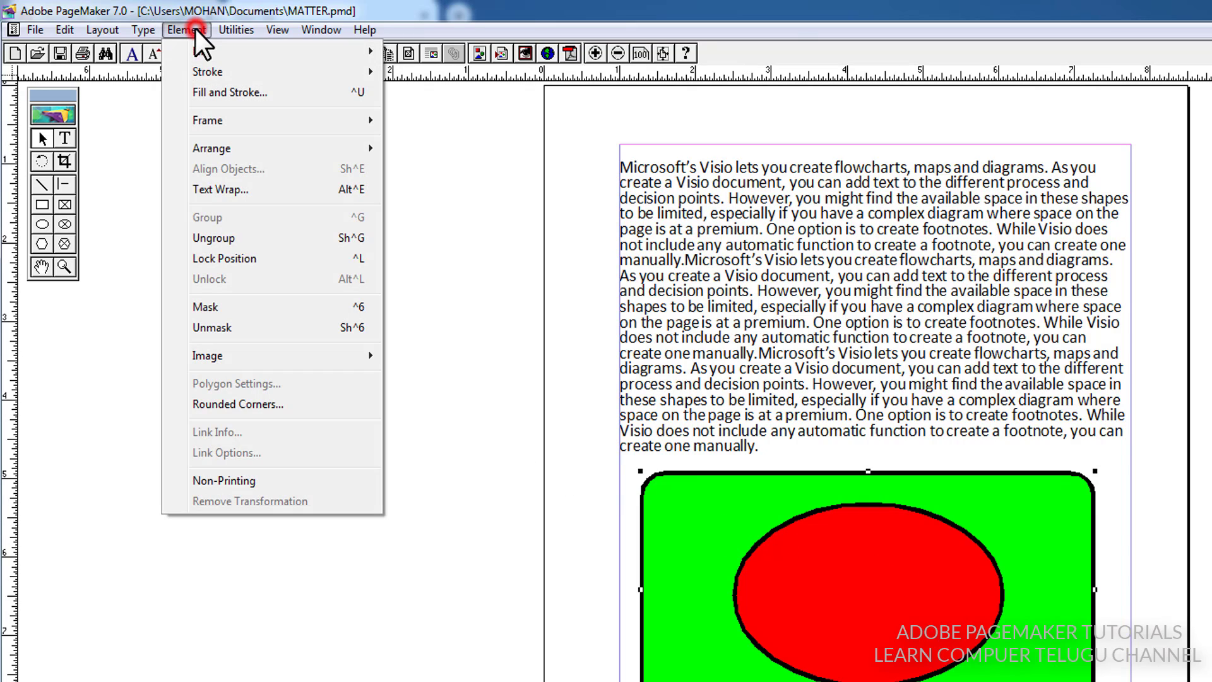
pyautogui.click(749, 598)
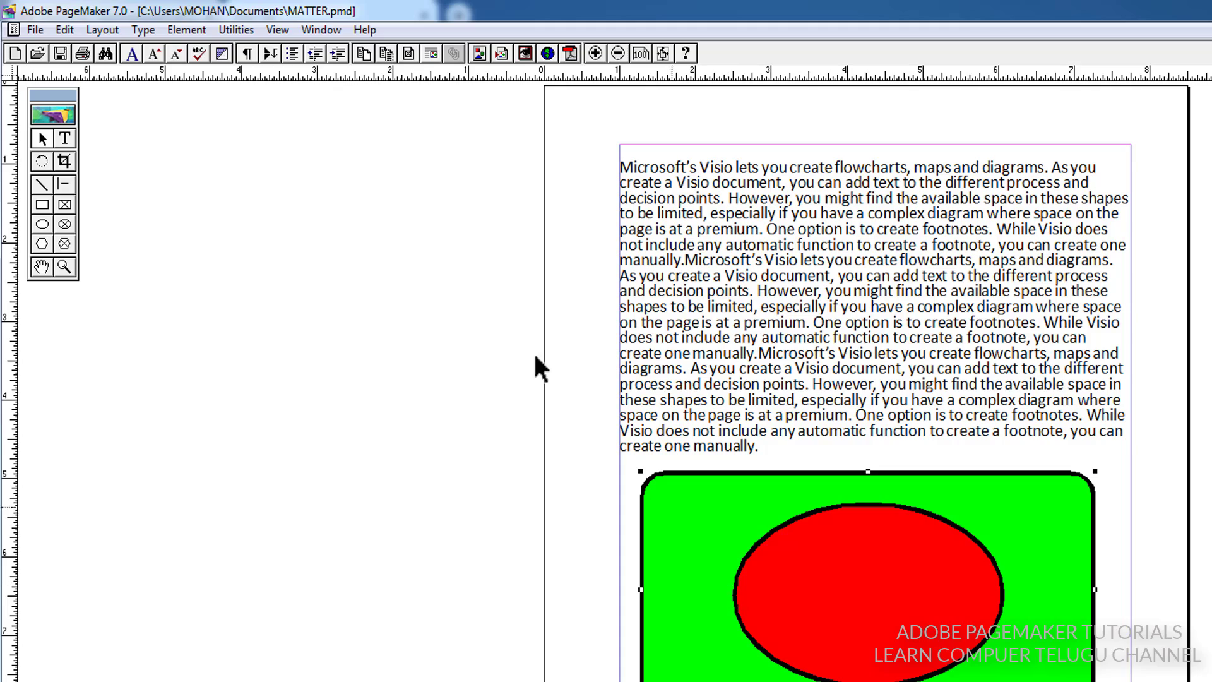
pyautogui.click(183, 25)
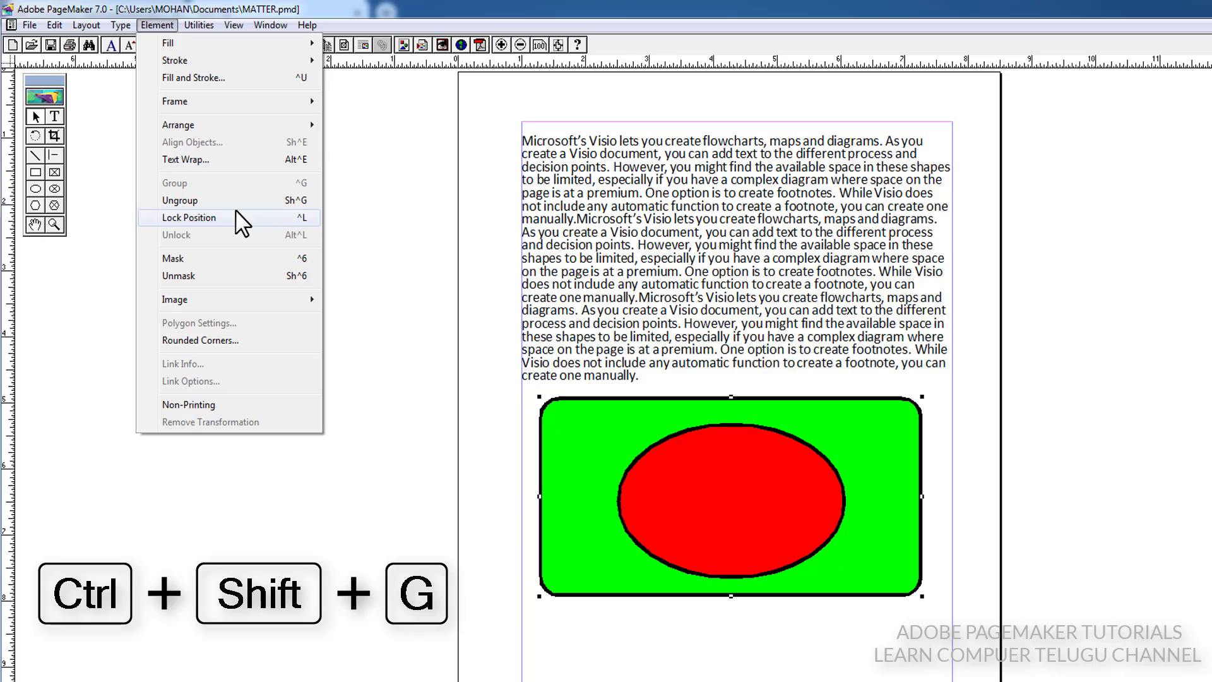
pyautogui.click(216, 200)
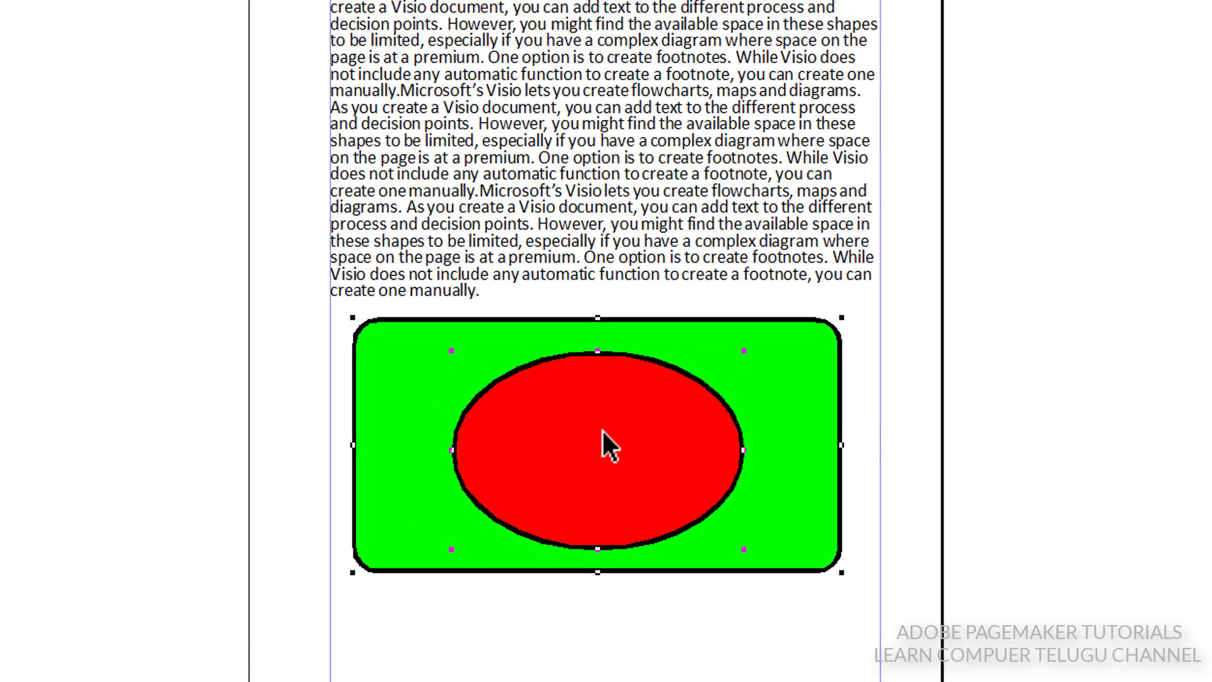
# - Move the red ellipse off the page onto the pasteboard and reposition the green rectangle slightly beneath the text
pyautogui.moveTo(626, 437); pyautogui.dragTo(338, 455)
pyautogui.moveTo(384, 455); pyautogui.dragTo(602, 441)
pyautogui.moveTo(1106, 436); pyautogui.dragTo(326, 461)
pyautogui.moveTo(657, 438); pyautogui.dragTo(751, 470)
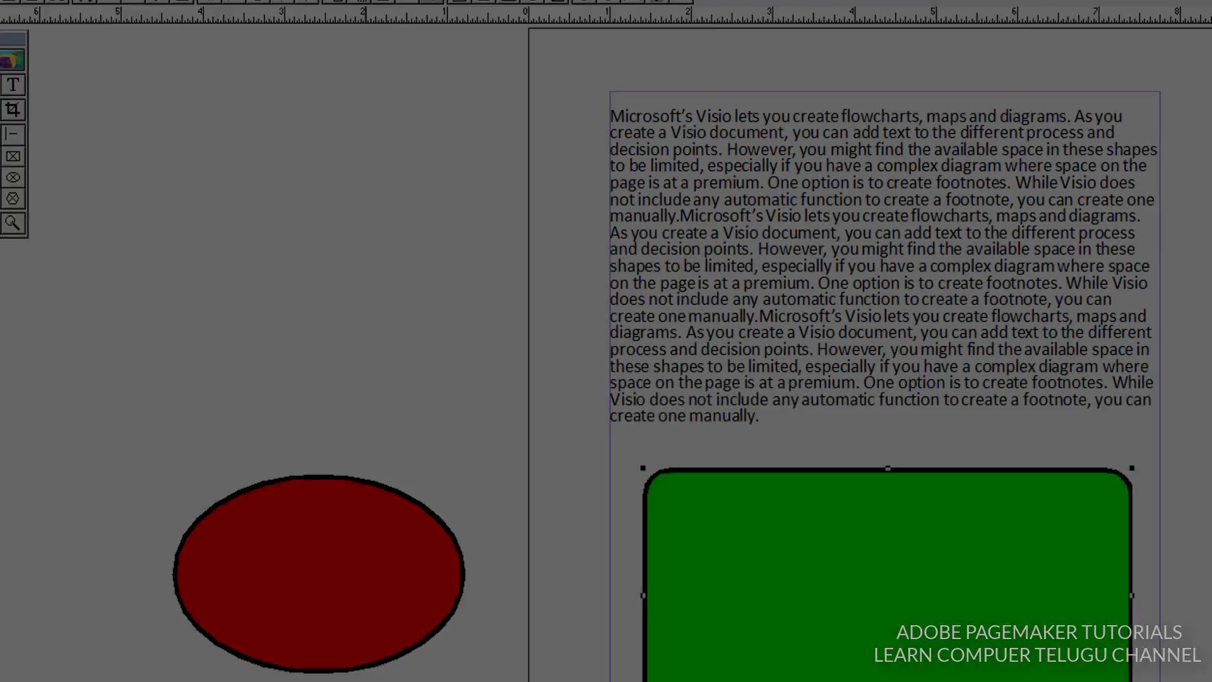
# - Group the selected green rectangle and red ellipse, choosing to unlock the locked objects in the selection
pyautogui.click(201, 58)
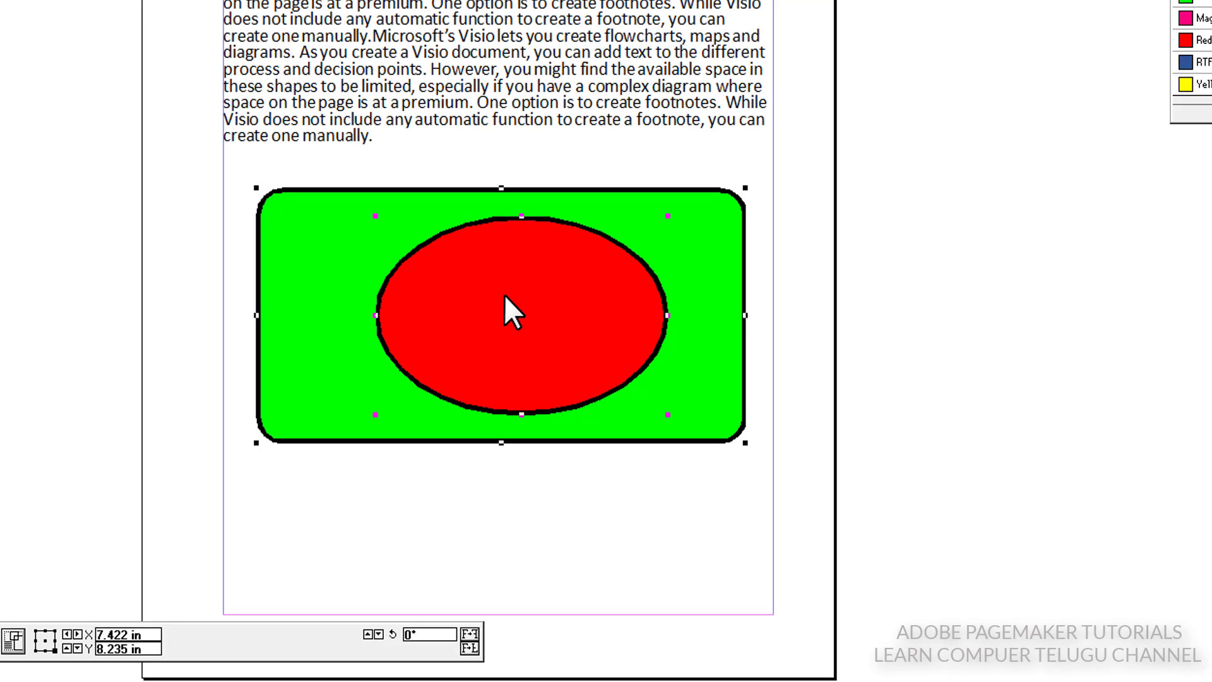
pyautogui.moveTo(503, 294); pyautogui.dragTo(506, 306)
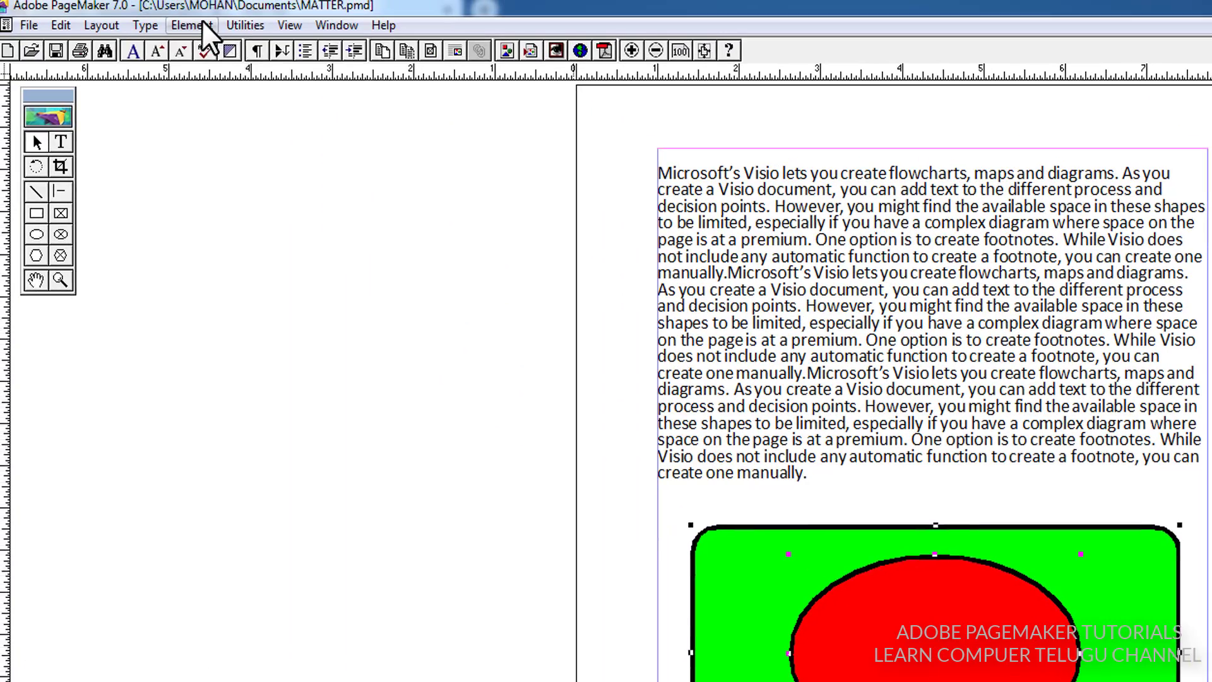
pyautogui.click(202, 25)
pyautogui.click(235, 223)
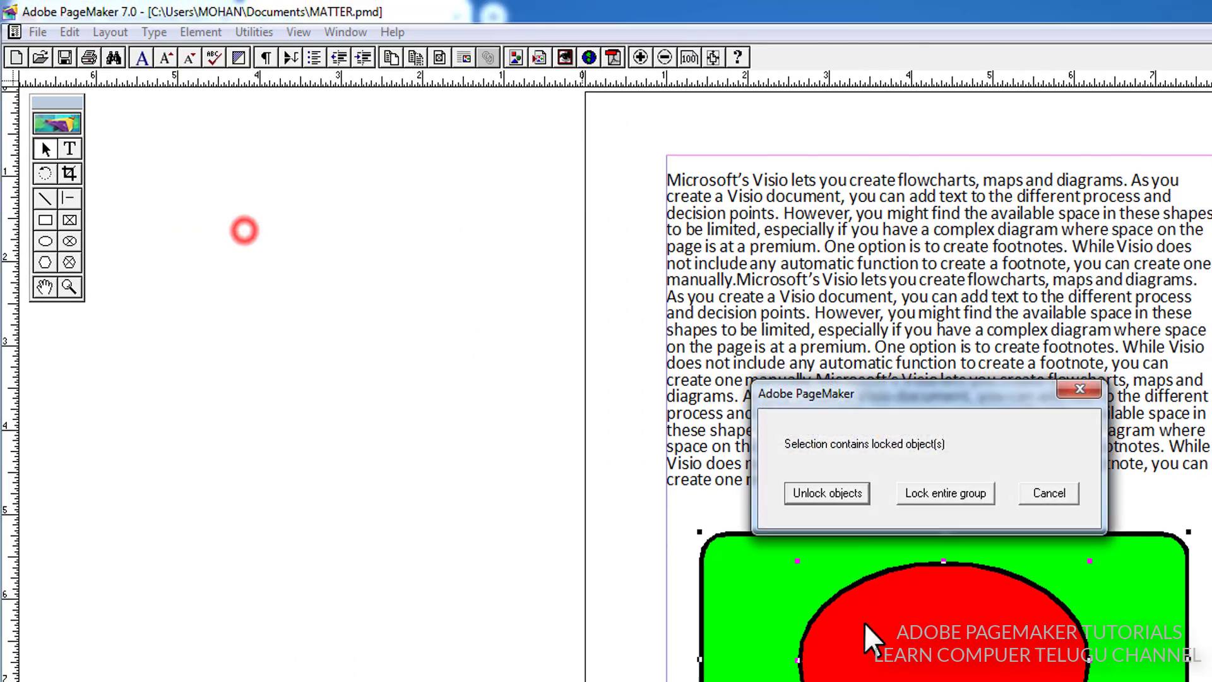
pyautogui.press('Return')
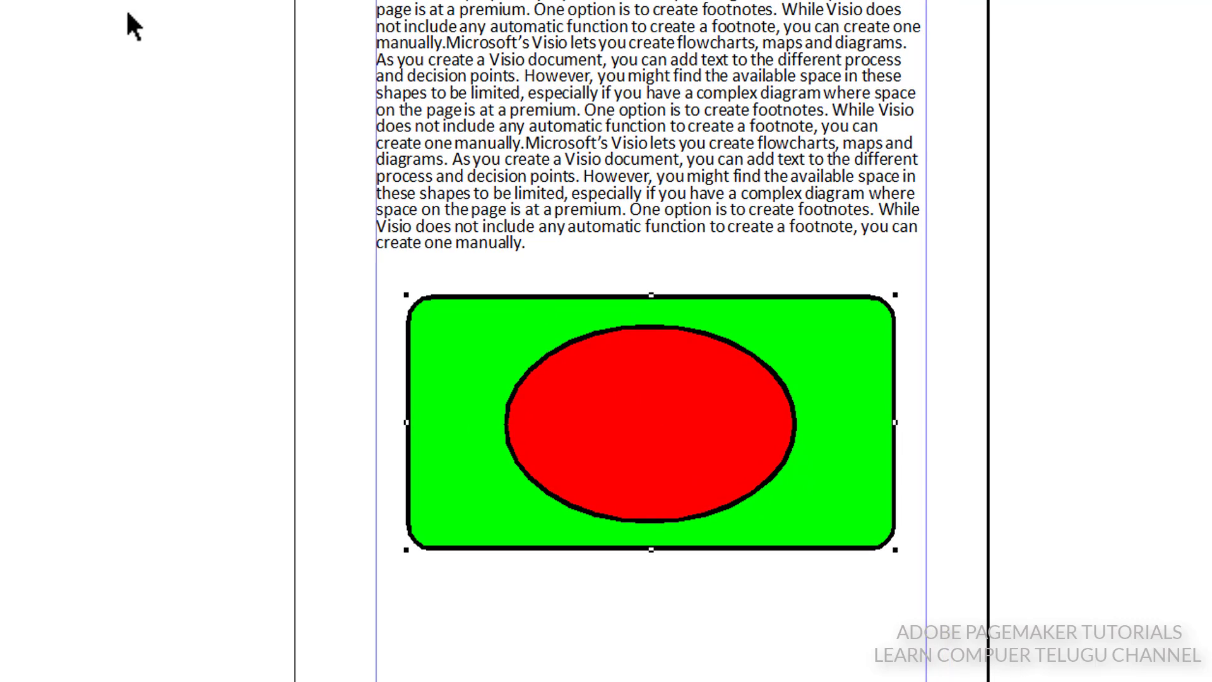
# - Reposition the grouped shapes just beneath the text block and lock the group's position
pyautogui.moveTo(596, 379)
pyautogui.mouseDown()
pyautogui.moveTo(549, 366)
pyautogui.moveTo(649, 422)
pyautogui.moveTo(541, 385)
pyautogui.moveTo(616, 398)
pyautogui.moveTo(606, 398)
pyautogui.moveTo(617, 394)
pyautogui.moveTo(609, 380)
pyautogui.mouseUp()
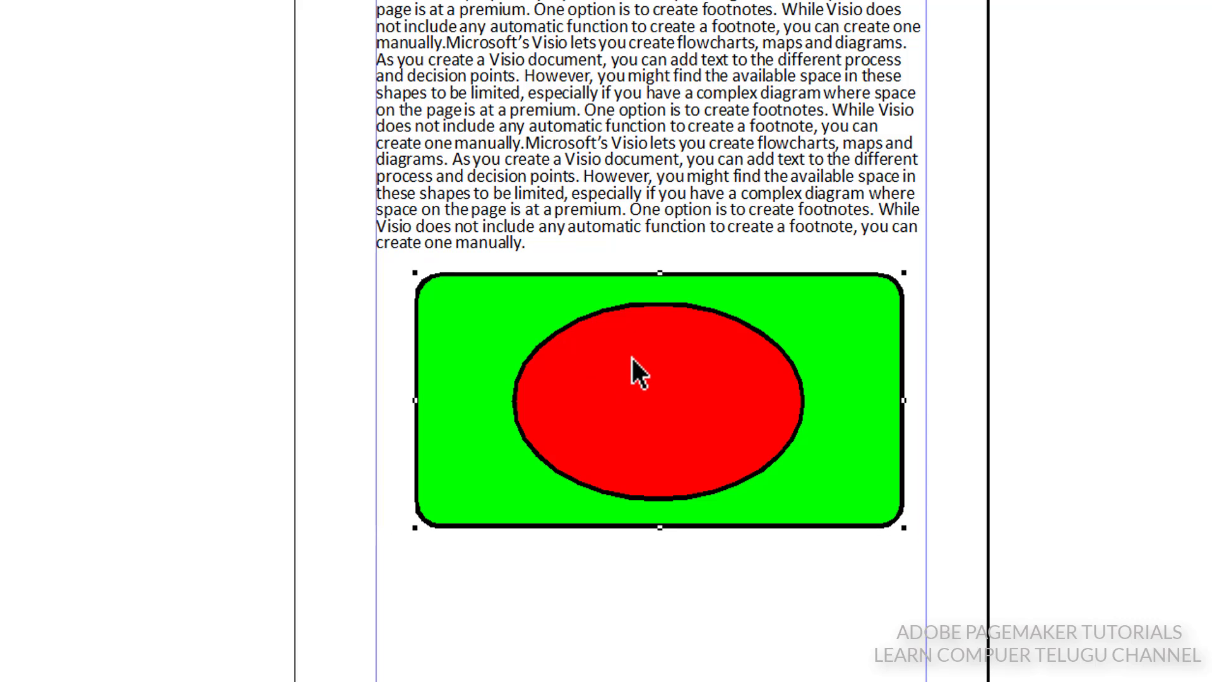
pyautogui.moveTo(587, 341); pyautogui.dragTo(581, 339)
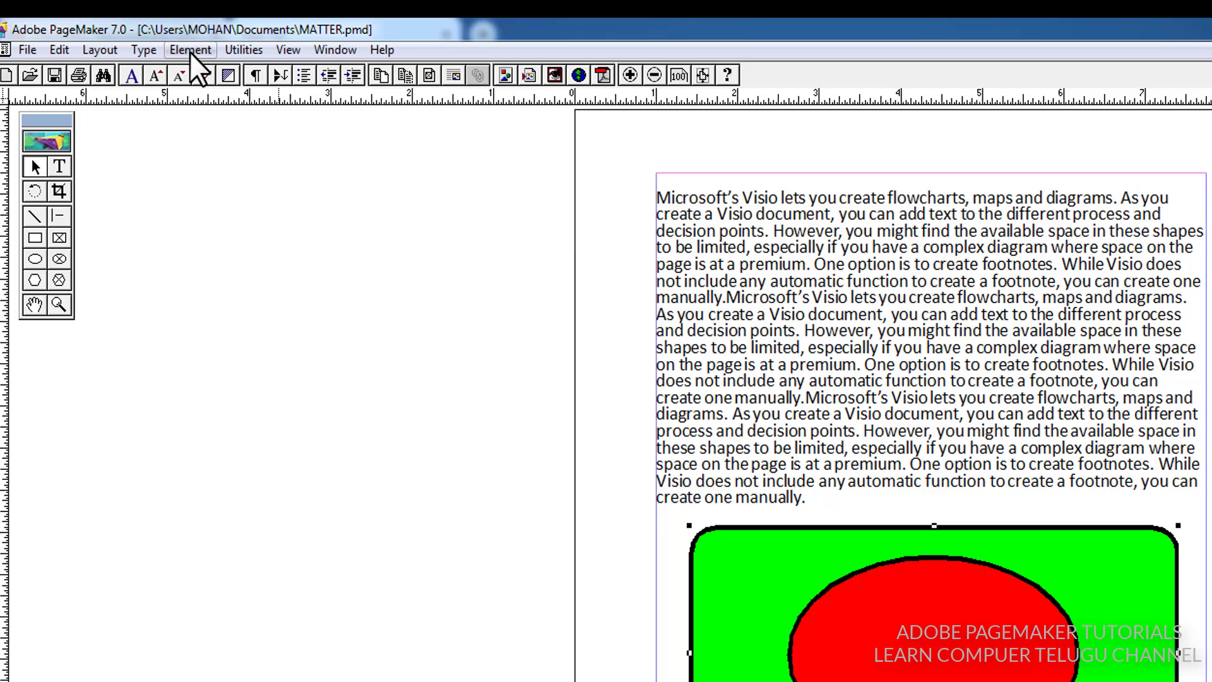
pyautogui.click(190, 51)
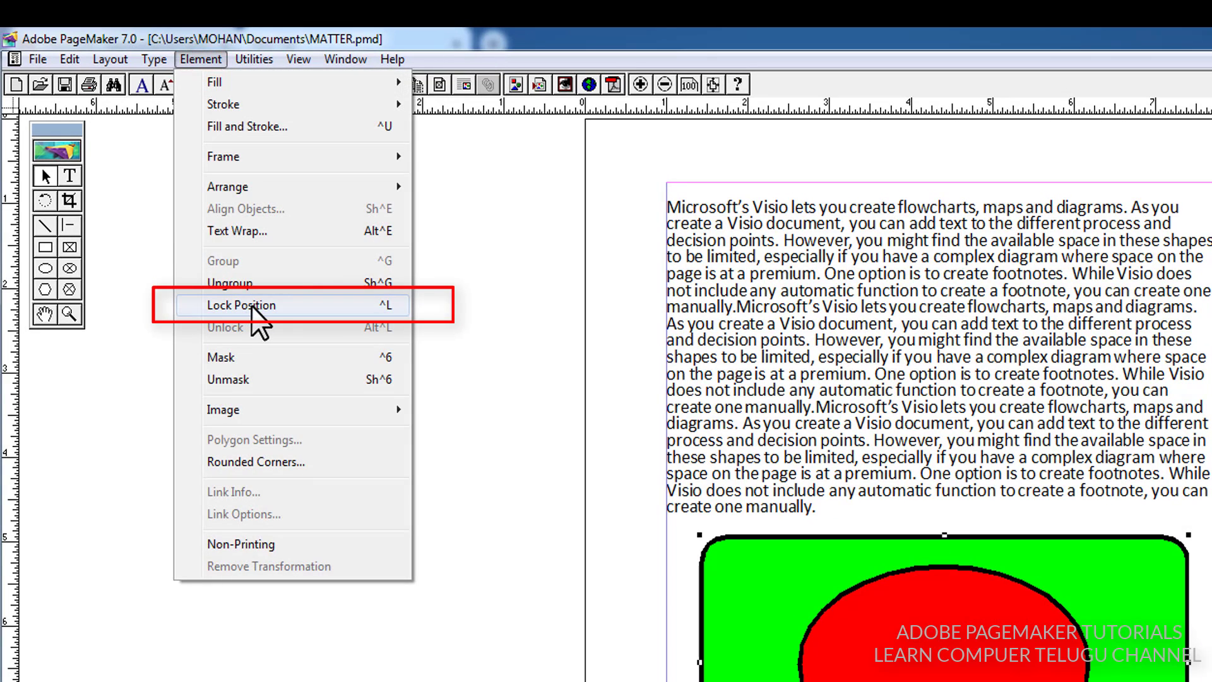
pyautogui.click(388, 312)
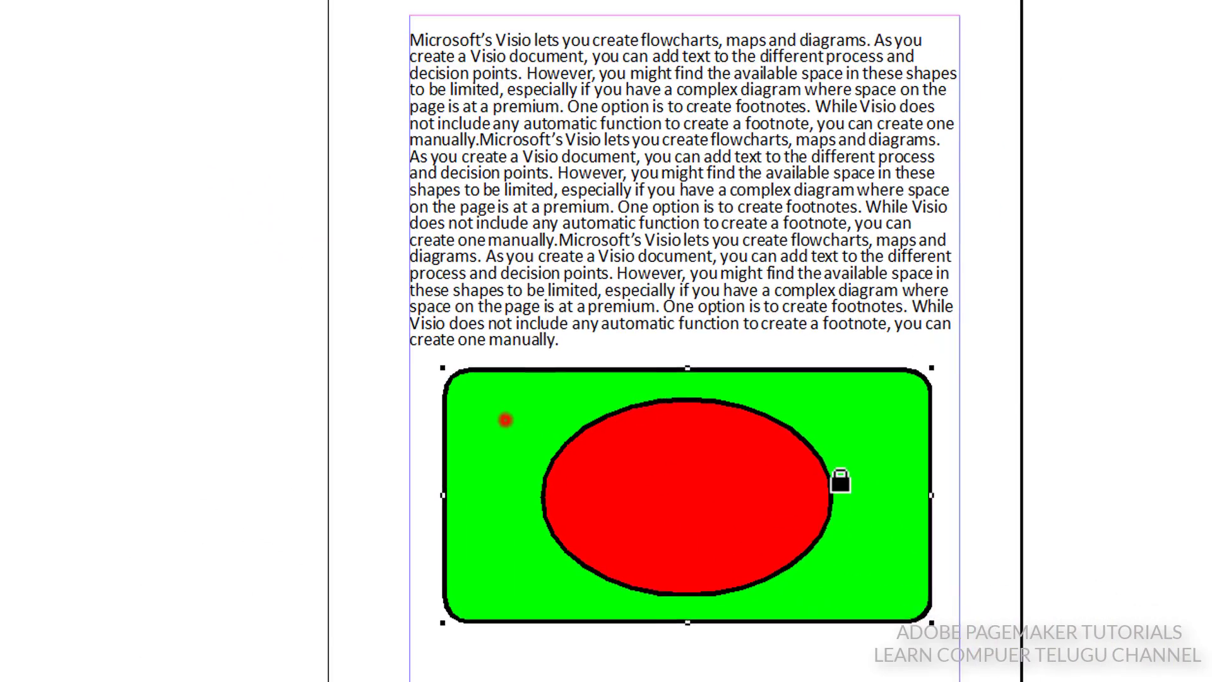
# - Try to move the locked group of shapes on the page
pyautogui.moveTo(840, 481); pyautogui.dragTo(901, 496)
pyautogui.moveTo(901, 496)
pyautogui.mouseDown()
pyautogui.moveTo(579, 438)
pyautogui.moveTo(891, 485)
pyautogui.mouseUp()
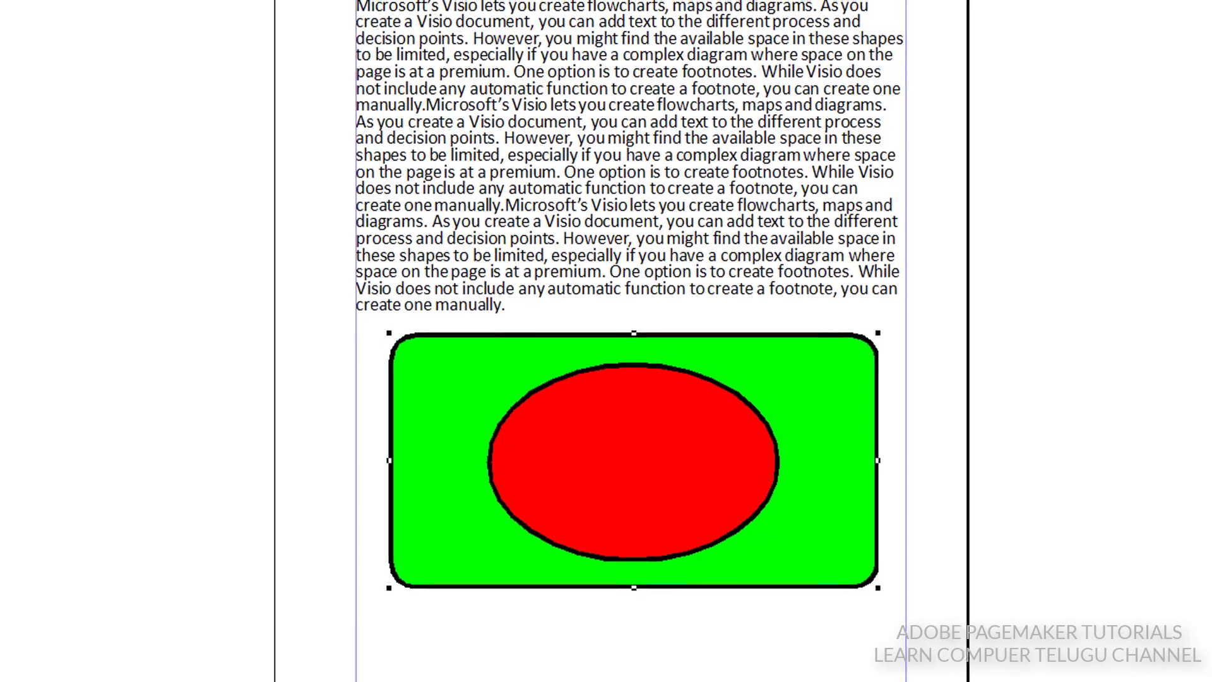
pyautogui.click(201, 58)
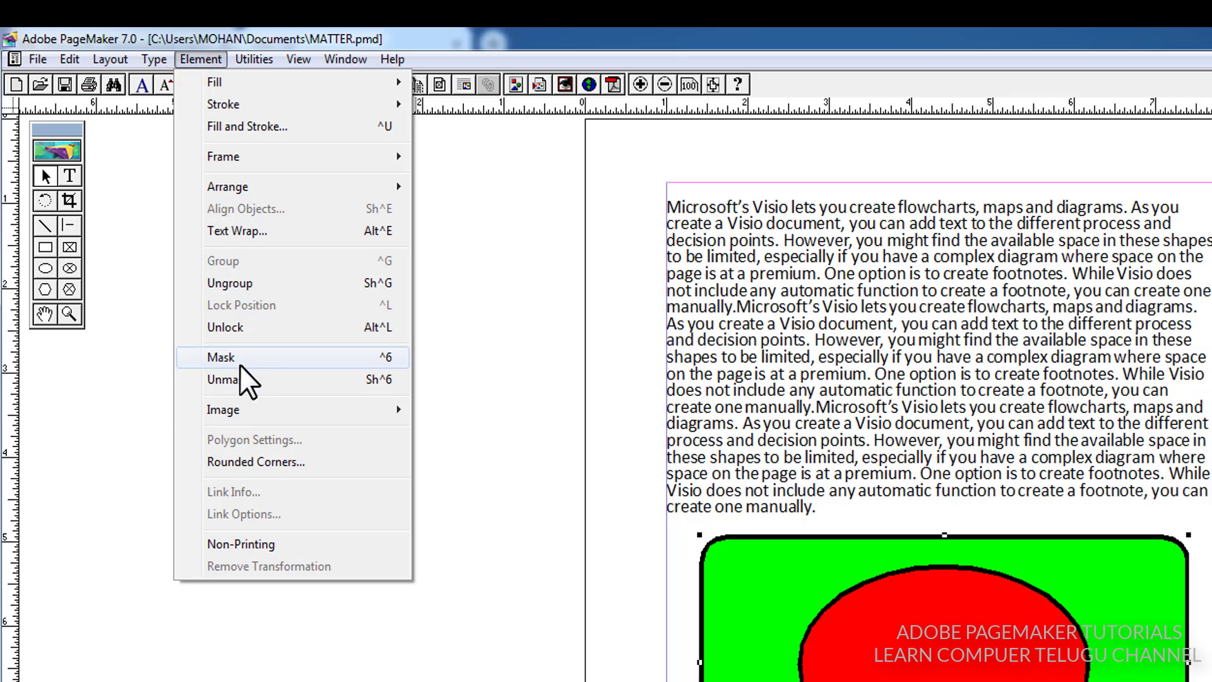
pyautogui.click(987, 650)
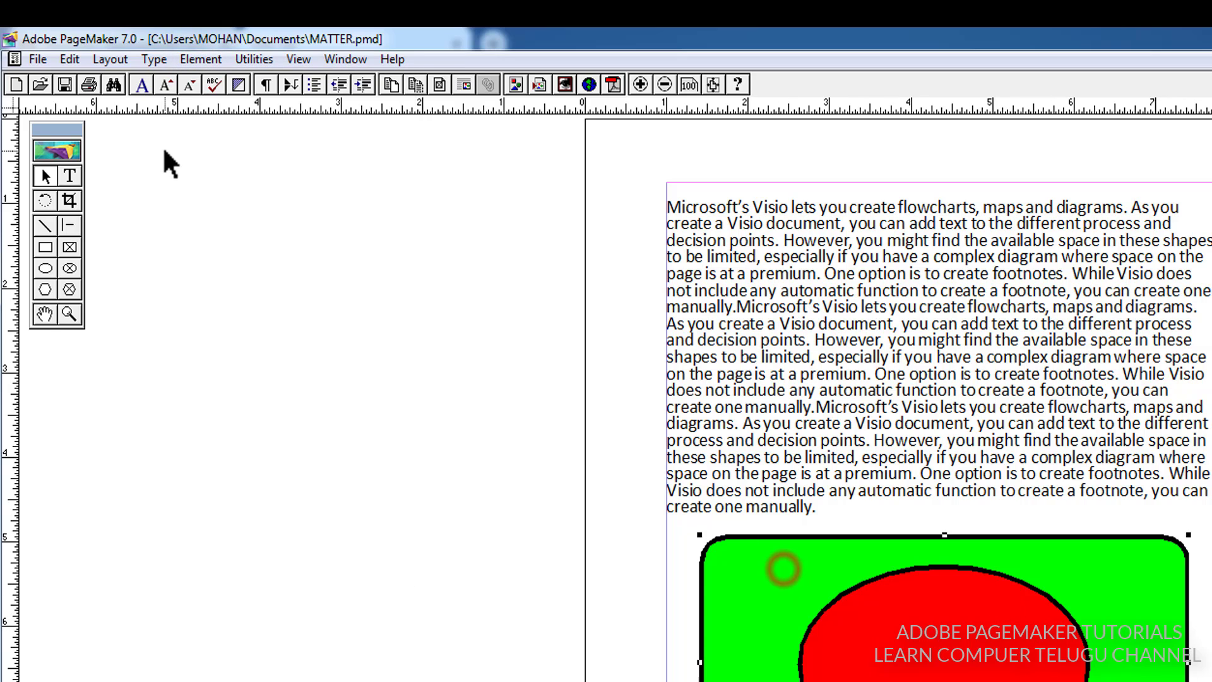
# - Unlock the group, move it partly off the page's edge and bring it back beneath the text
pyautogui.click(201, 59)
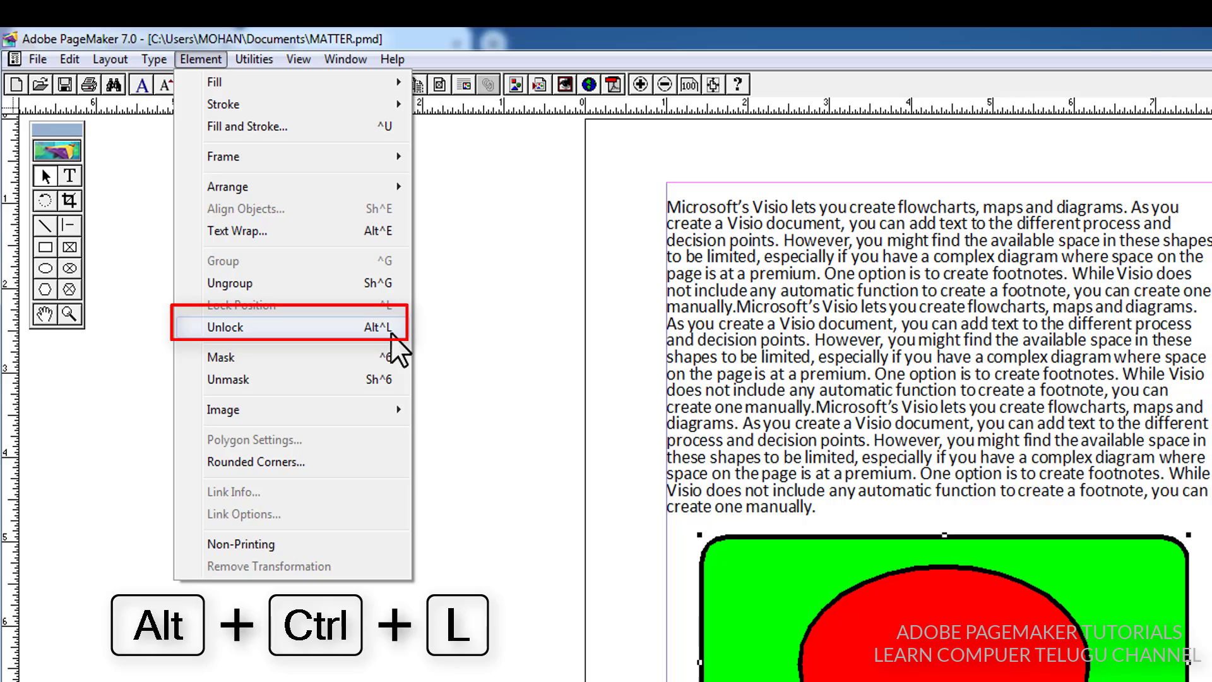
pyautogui.click(355, 331)
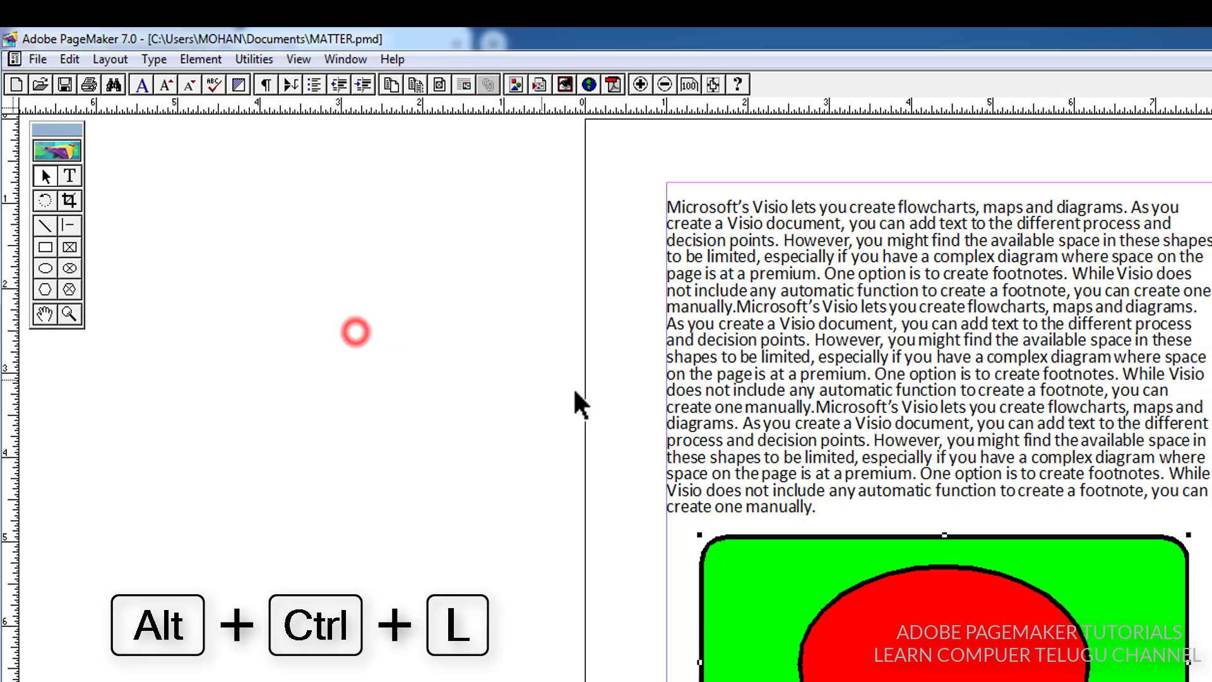
pyautogui.moveTo(968, 648); pyautogui.dragTo(708, 602)
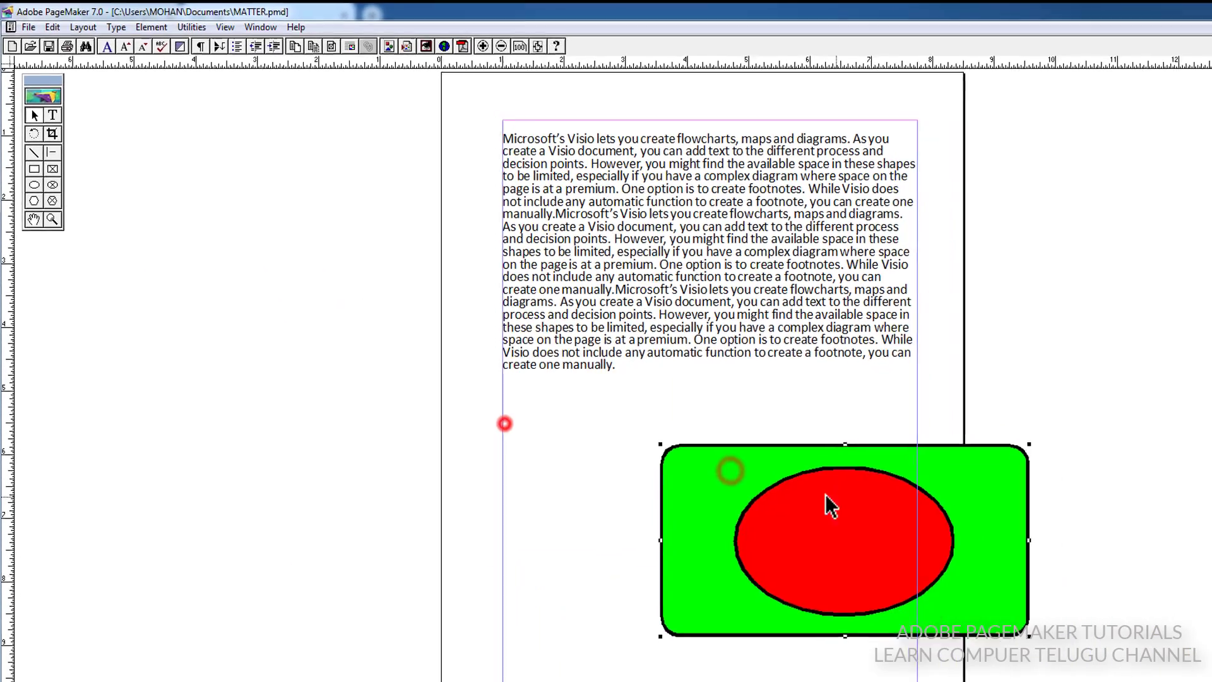
pyautogui.moveTo(1038, 648); pyautogui.dragTo(971, 615)
pyautogui.moveTo(732, 441); pyautogui.dragTo(719, 437)
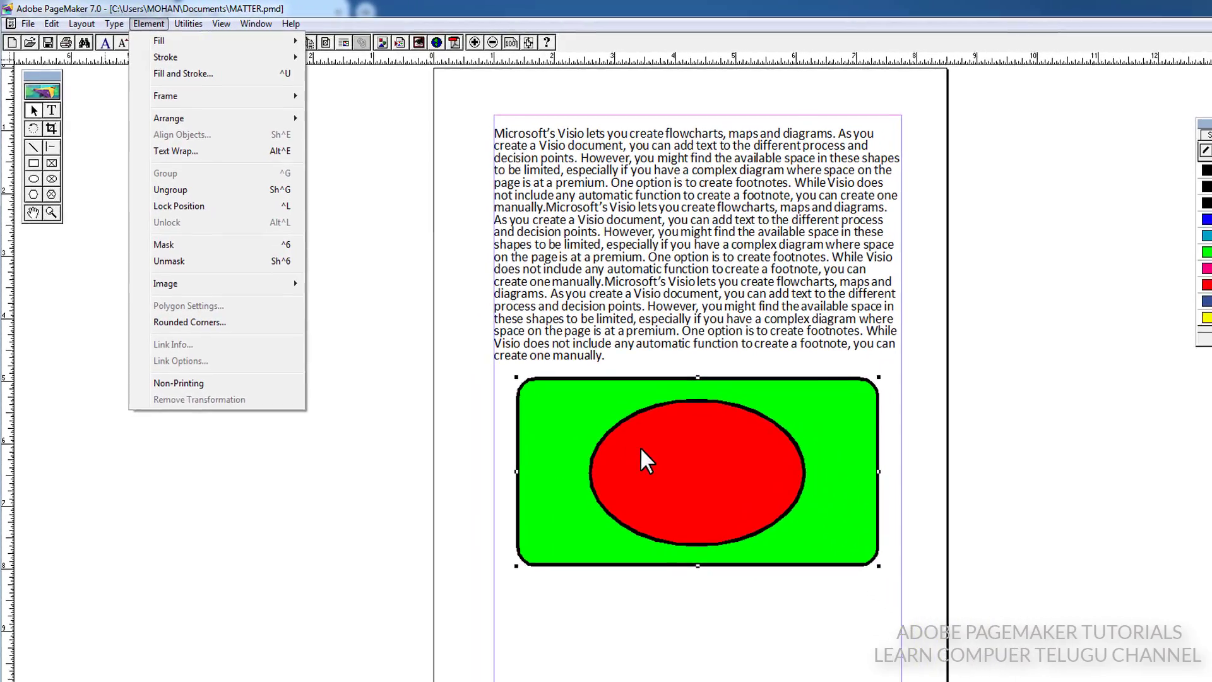
# - Delete the grouped green rectangle and red ellipse from the page
pyautogui.click(300, 265)
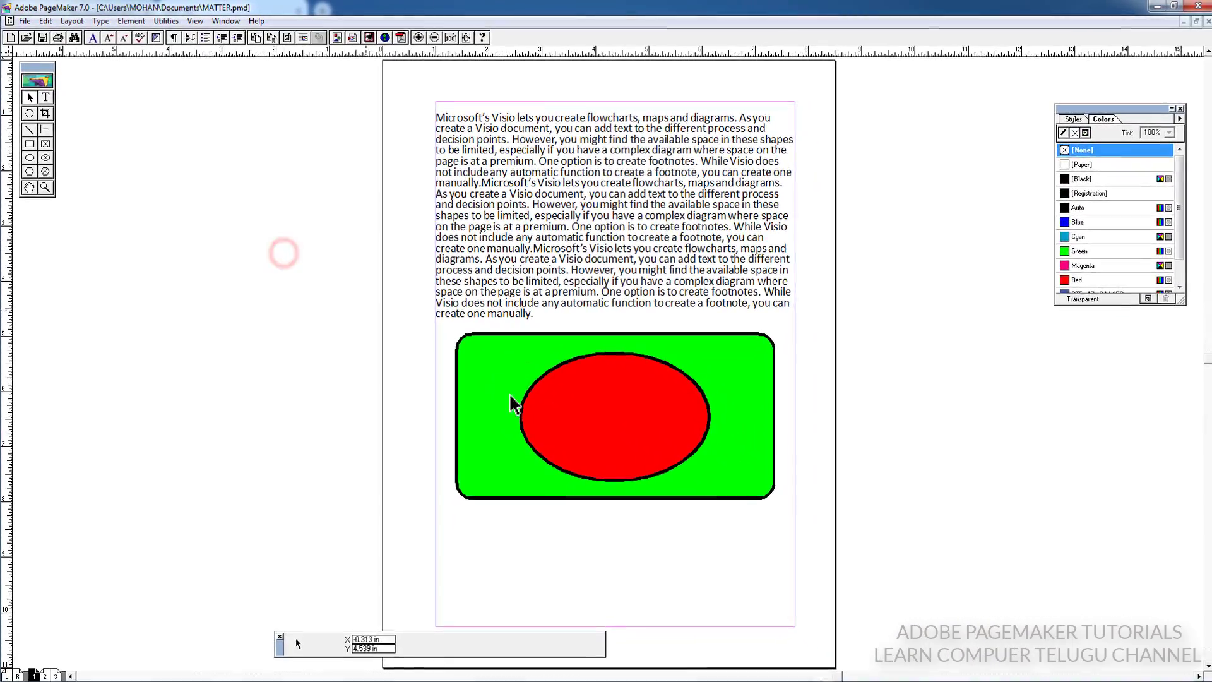
pyautogui.click(572, 373)
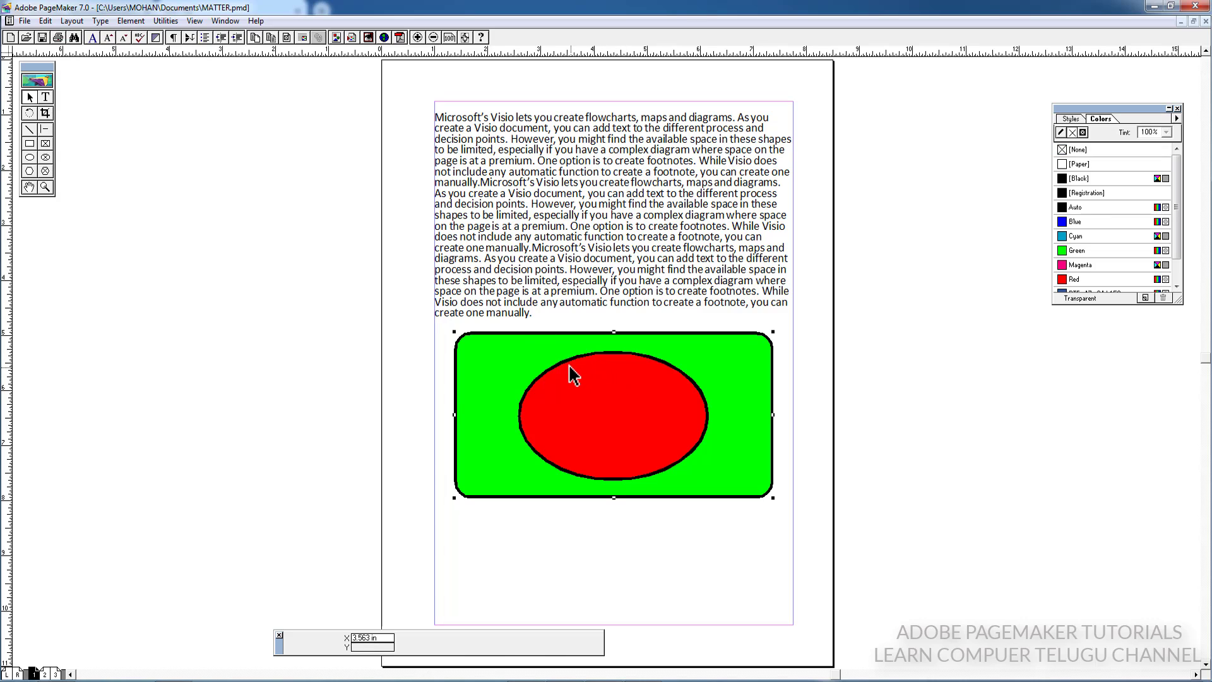
pyautogui.press('Delete')
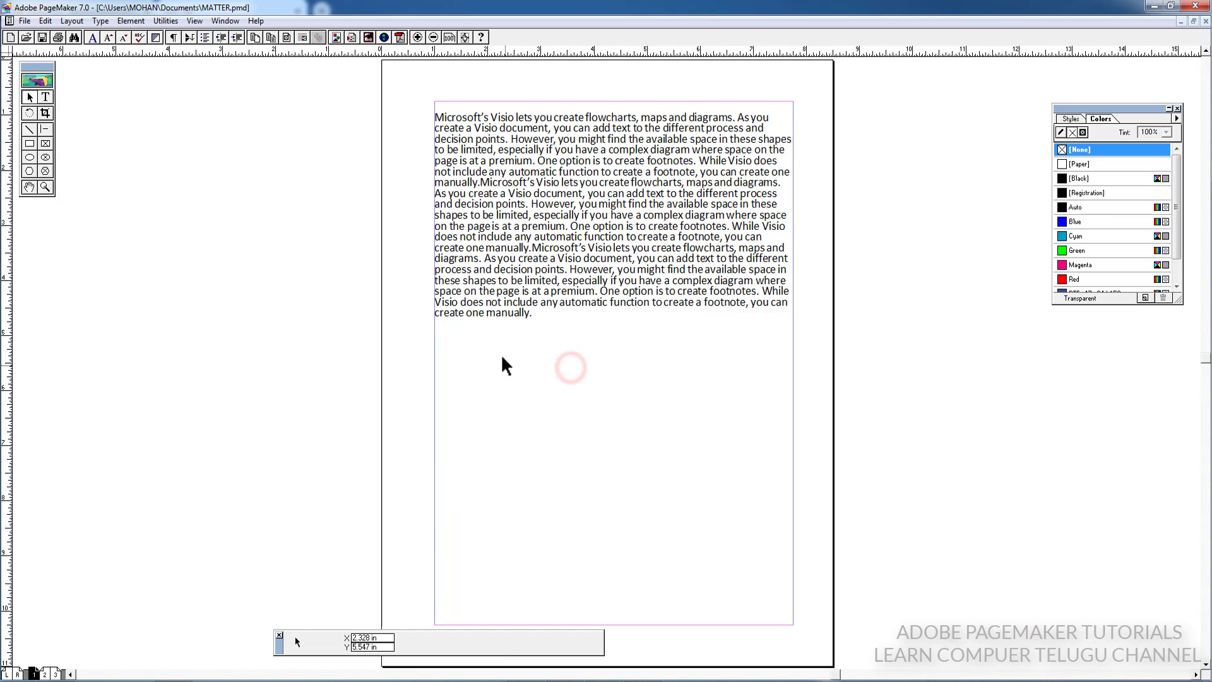
# - Draw an ellipse about 5 in wide and 3.07 in high beneath the text and set its stroke to 6 pt
pyautogui.click(30, 144)
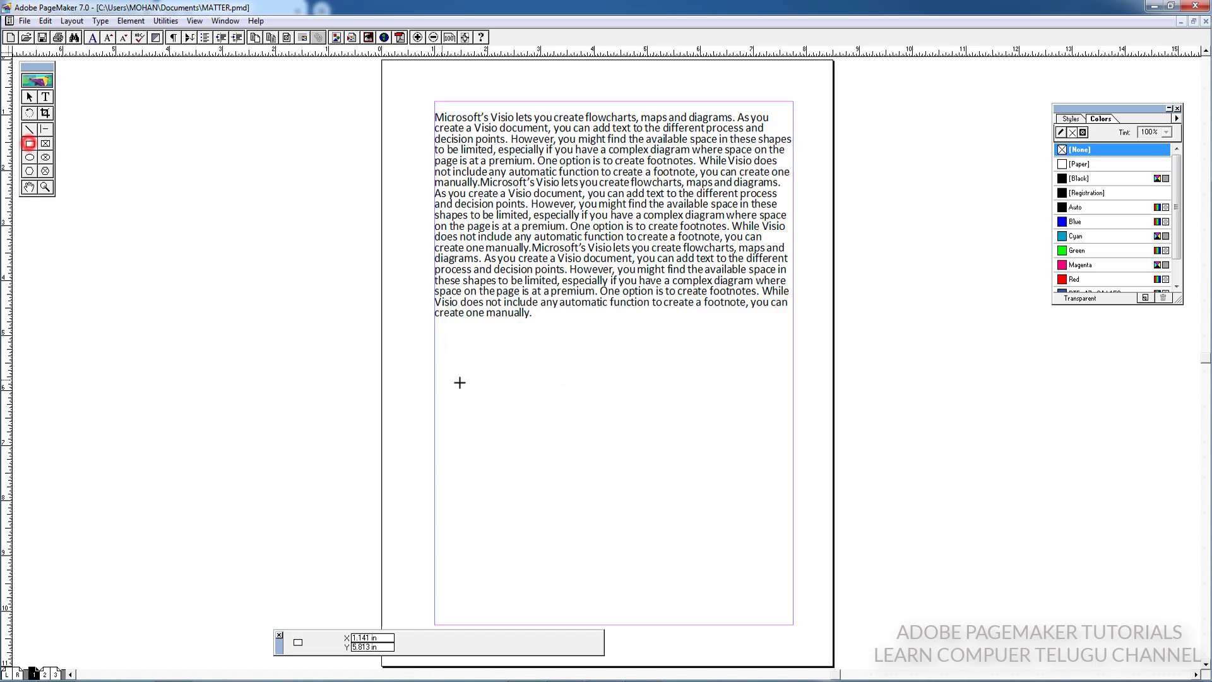
pyautogui.click(30, 157)
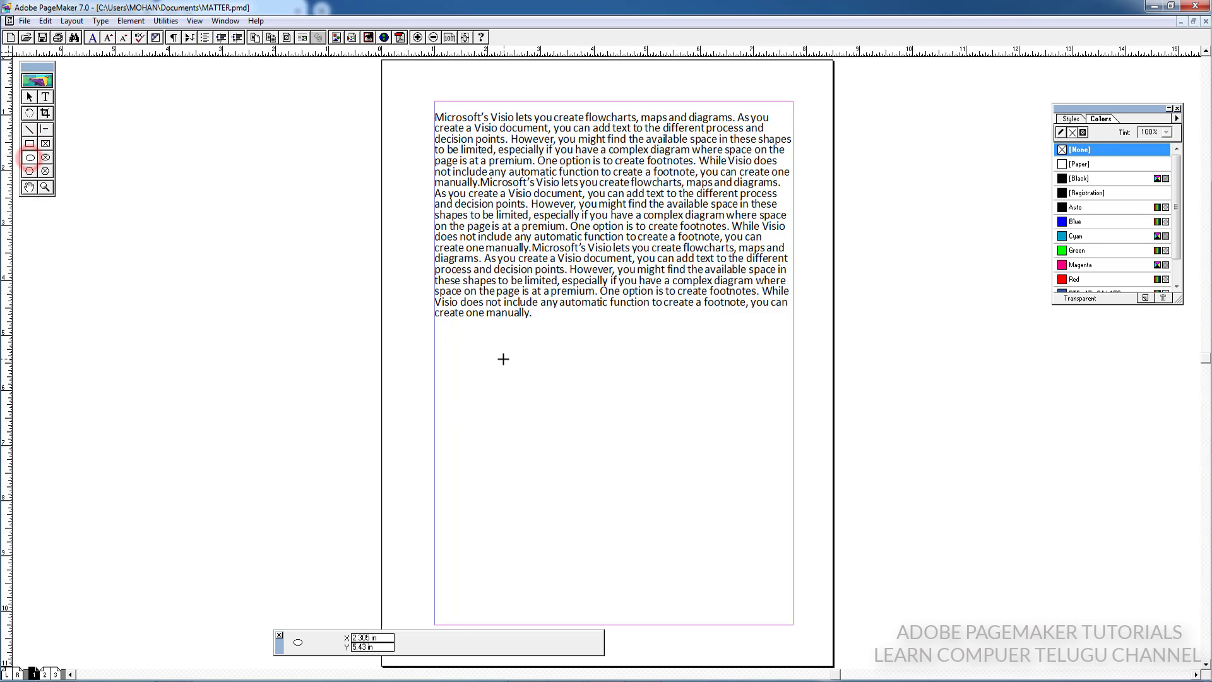
pyautogui.moveTo(484, 340); pyautogui.dragTo(750, 509)
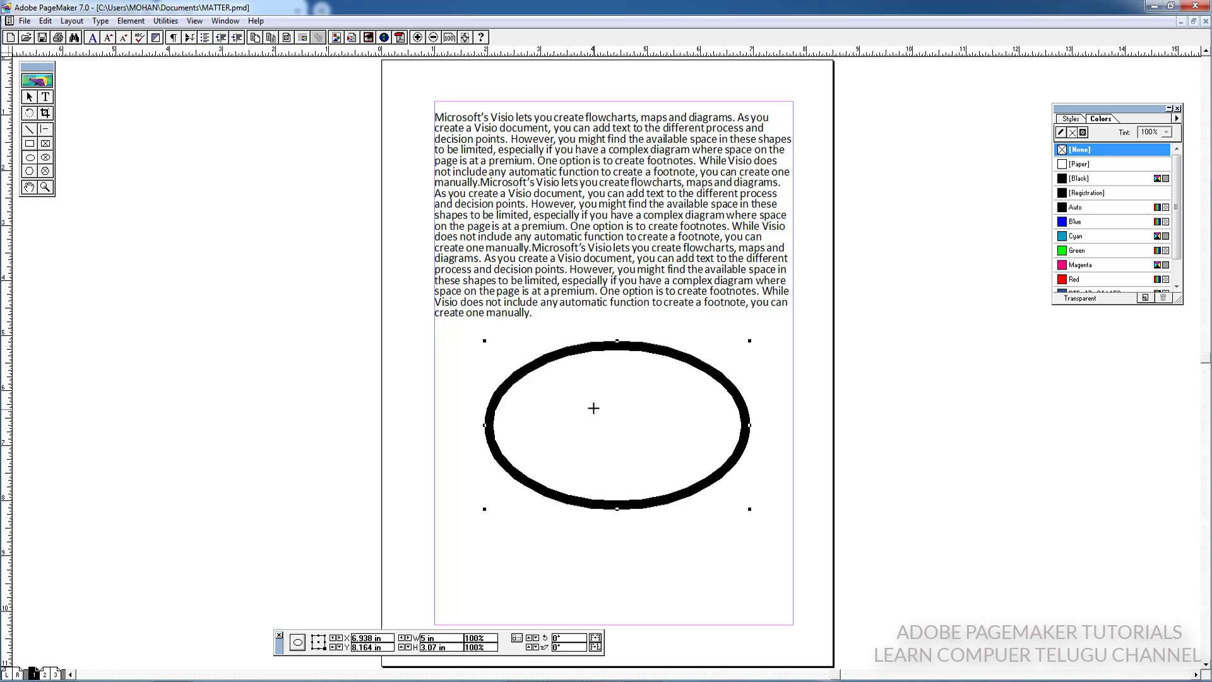
pyautogui.click(130, 21)
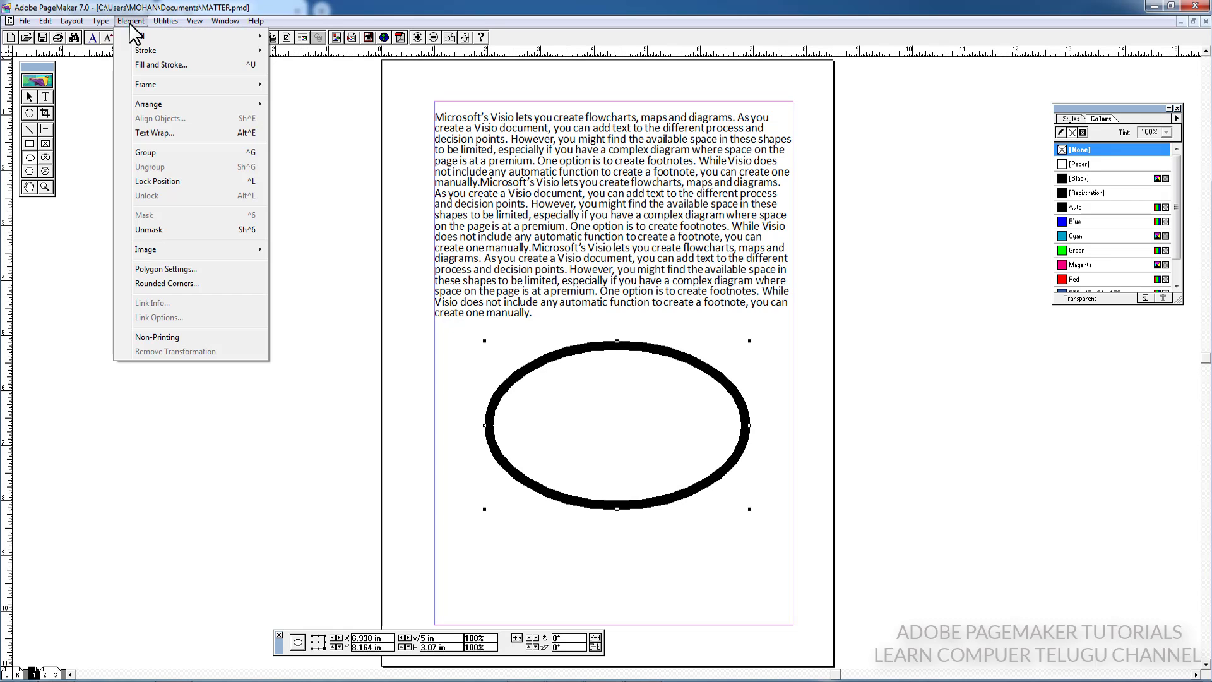
pyautogui.moveTo(151, 50)
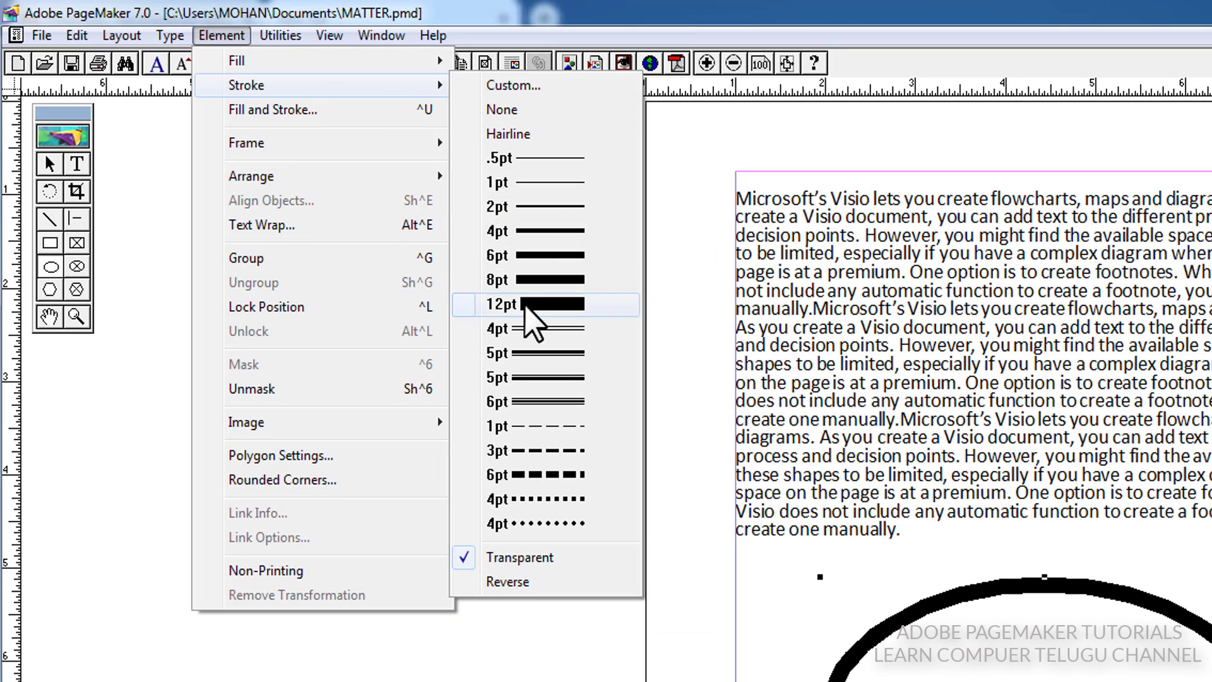
pyautogui.click(525, 256)
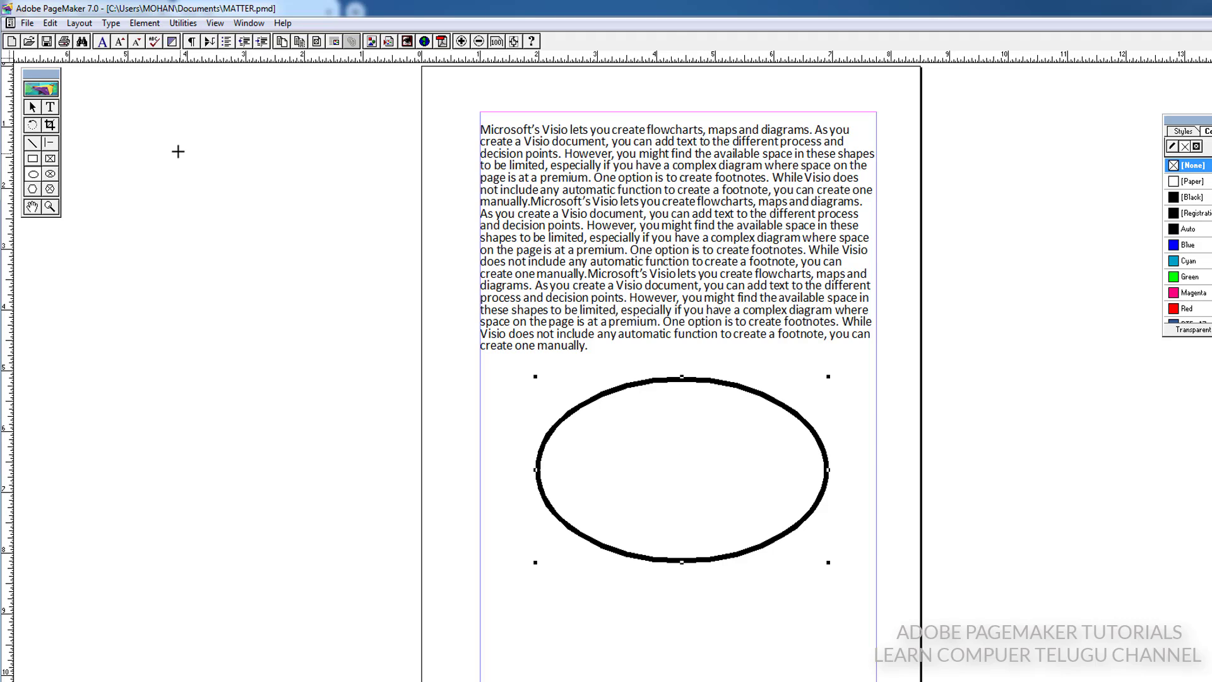
# - Import the Penguins picture from the Sample Pictures folder, including a complete copy in the publication
pyautogui.hotkey('ctrl', 'd')
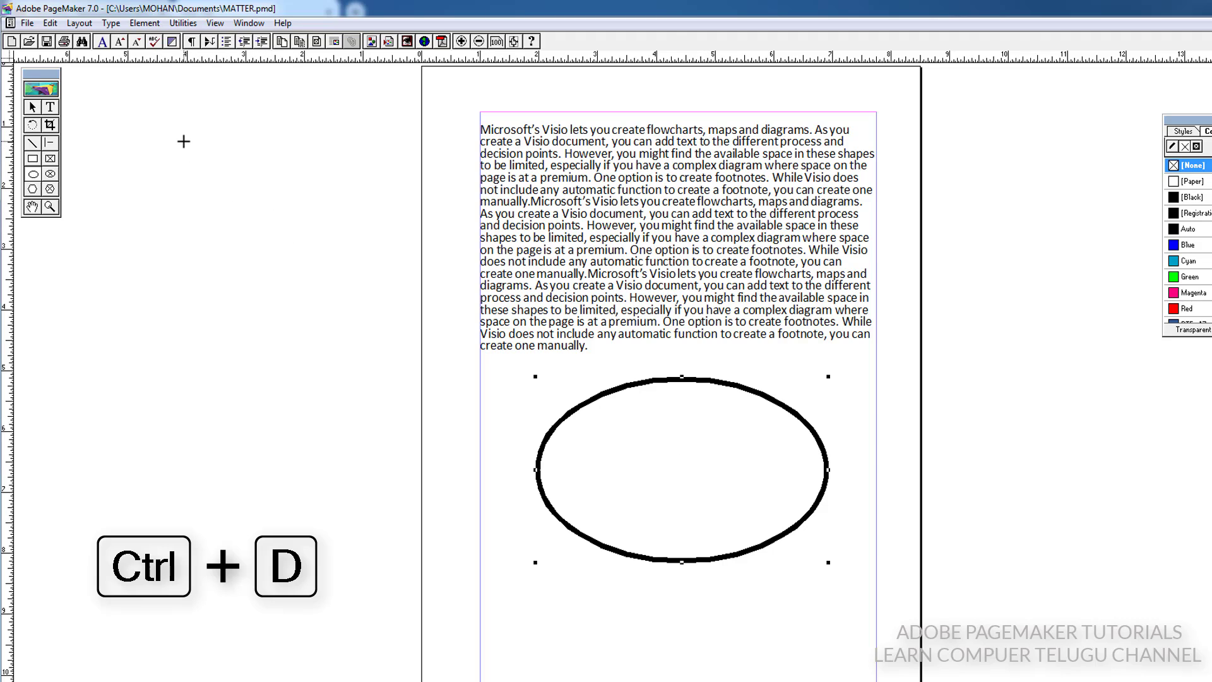
pyautogui.click(184, 142)
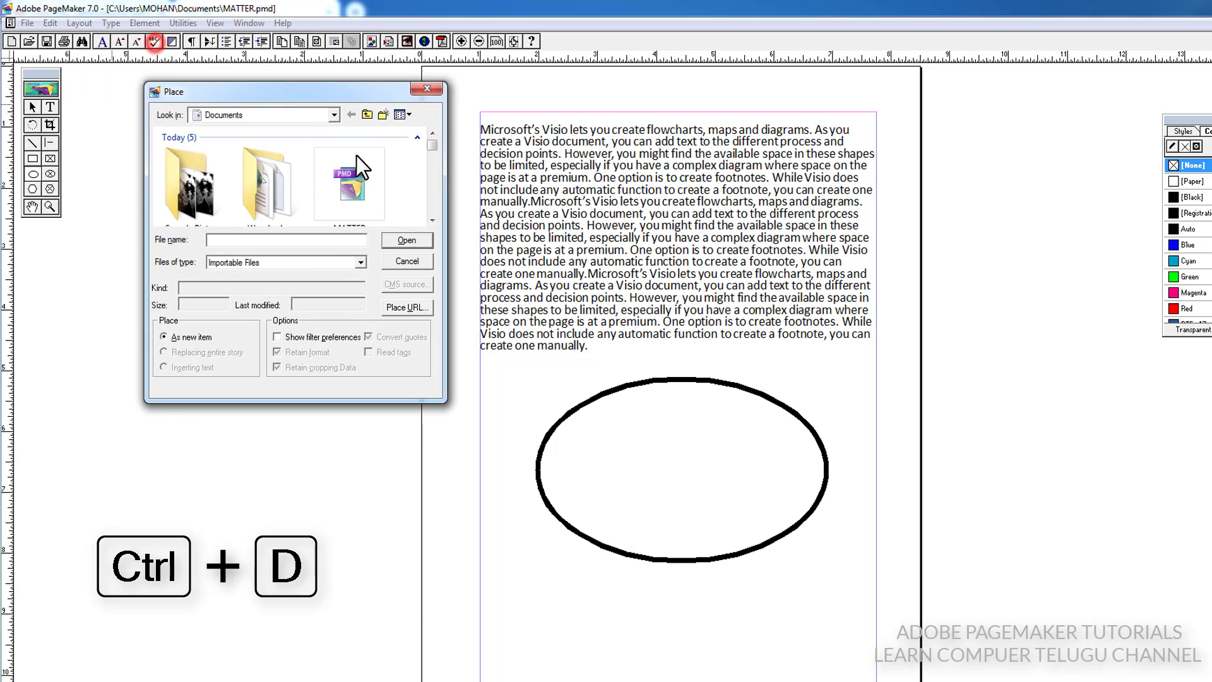
pyautogui.click(260, 187)
pyautogui.scroll(-1, 288, 202)
pyautogui.scroll(1, 288, 202)
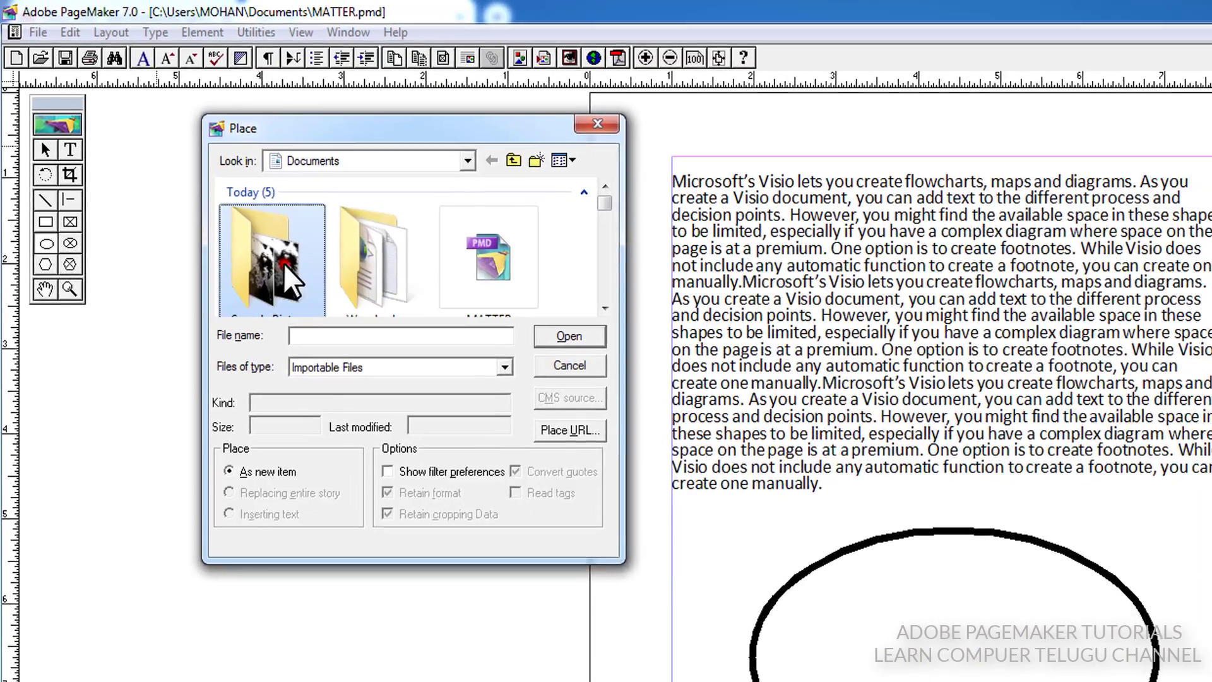
pyautogui.doubleClick(205, 197)
pyautogui.scroll(-2, 293, 202)
pyautogui.scroll(-4, 419, 311)
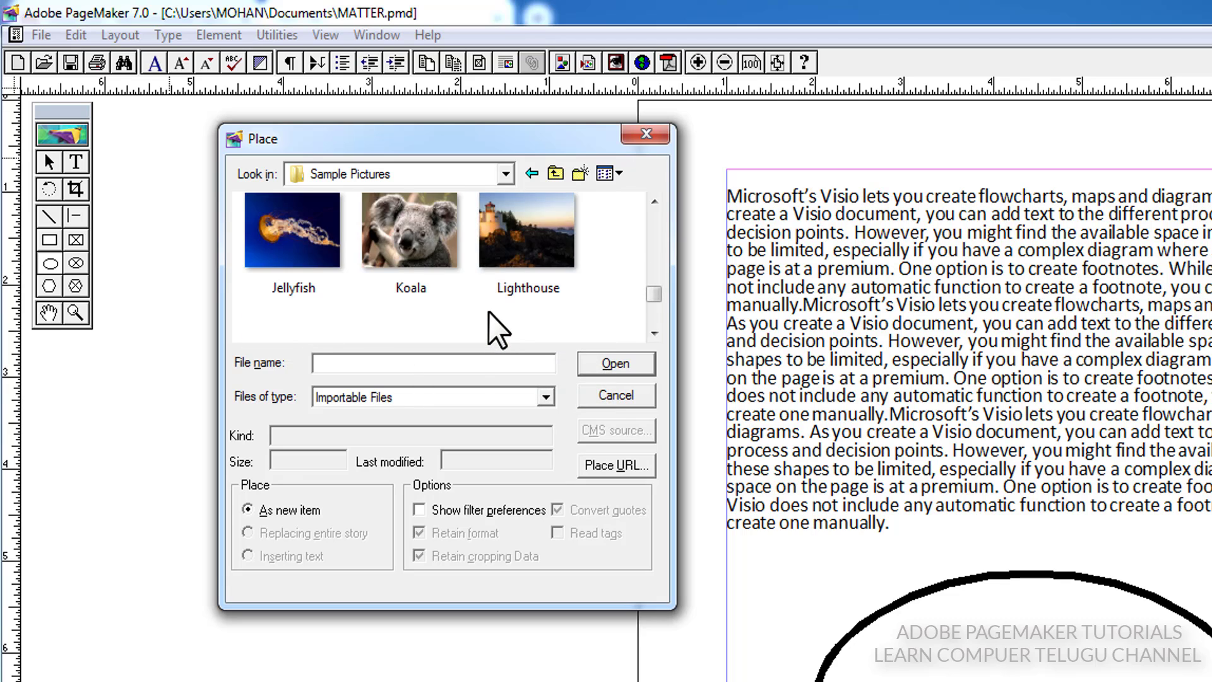
pyautogui.scroll(-1, 488, 311)
pyautogui.click(311, 314)
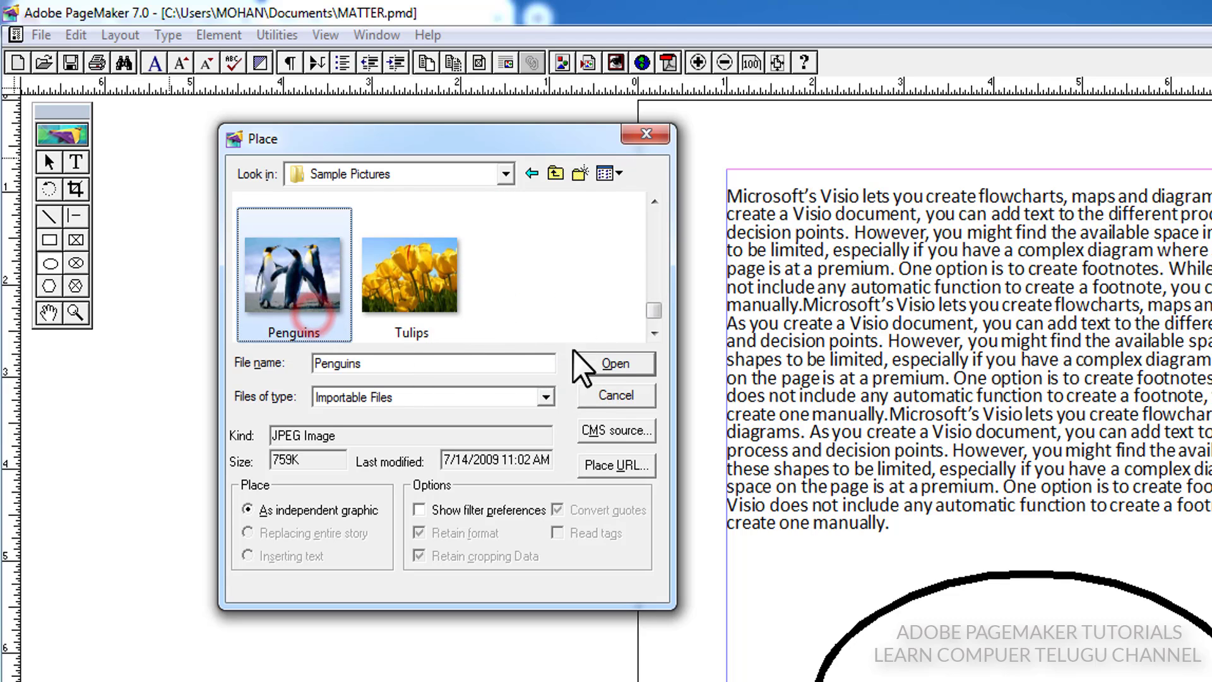
pyautogui.click(606, 363)
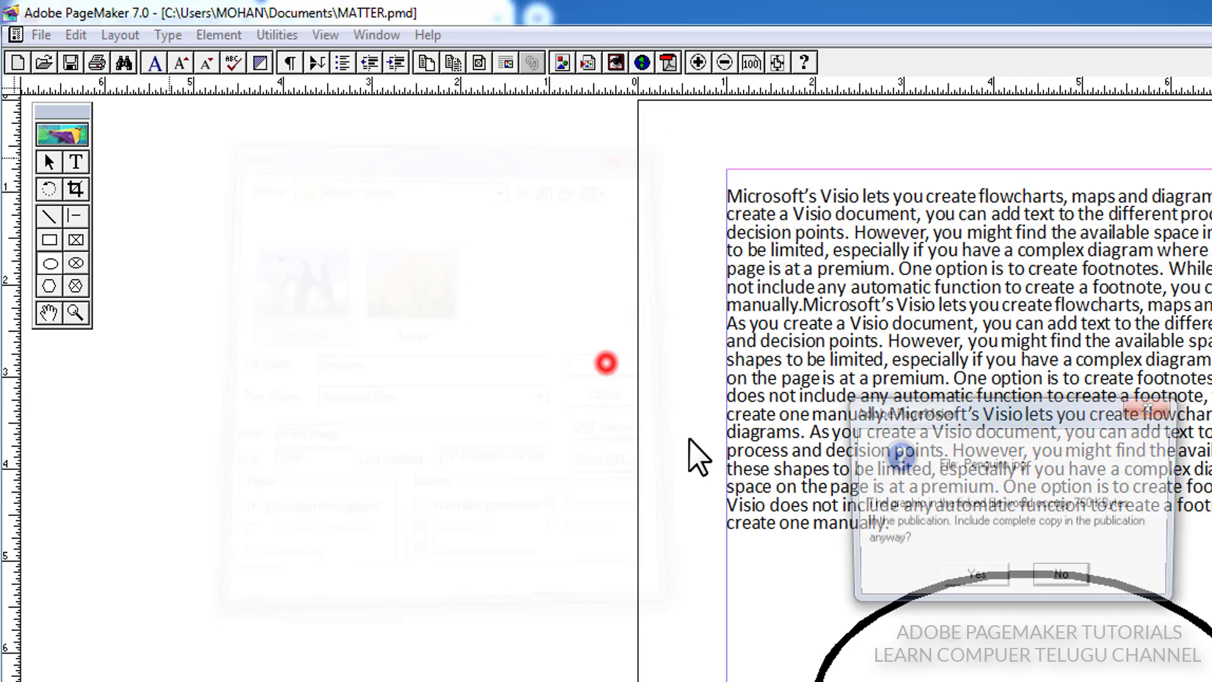
pyautogui.click(970, 580)
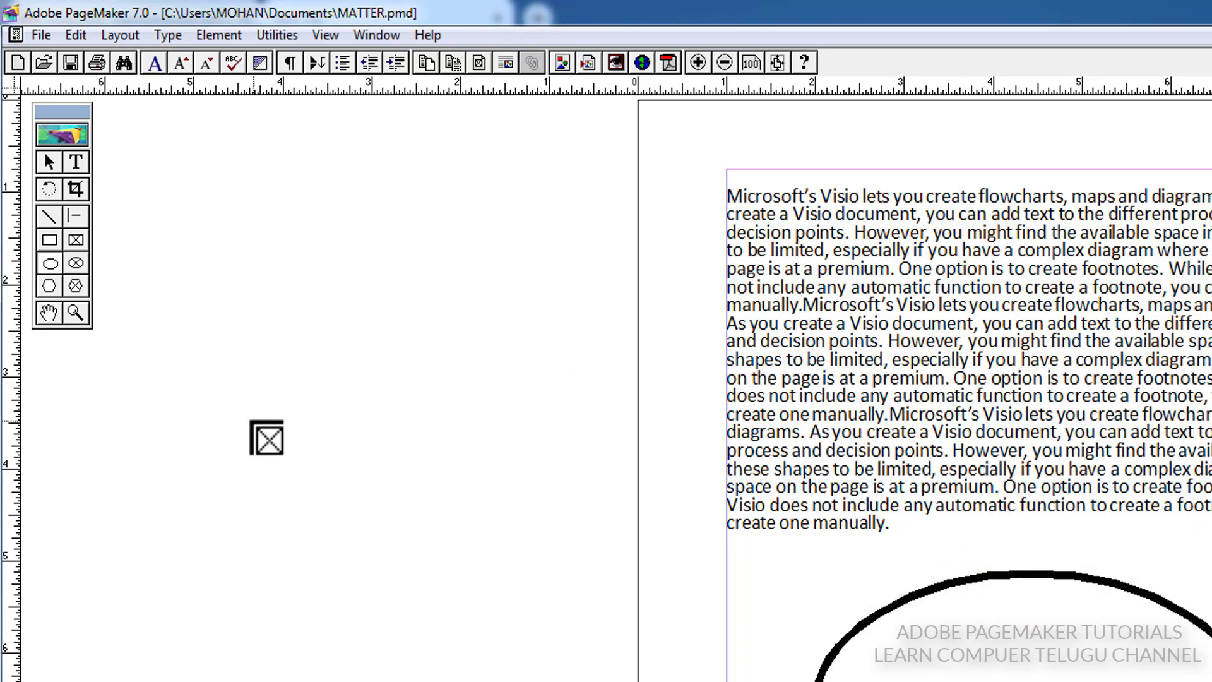
# - Place the penguin picture on the pasteboard beside the page and shrink it slightly from its upper corner
pyautogui.moveTo(244, 428); pyautogui.dragTo(506, 654)
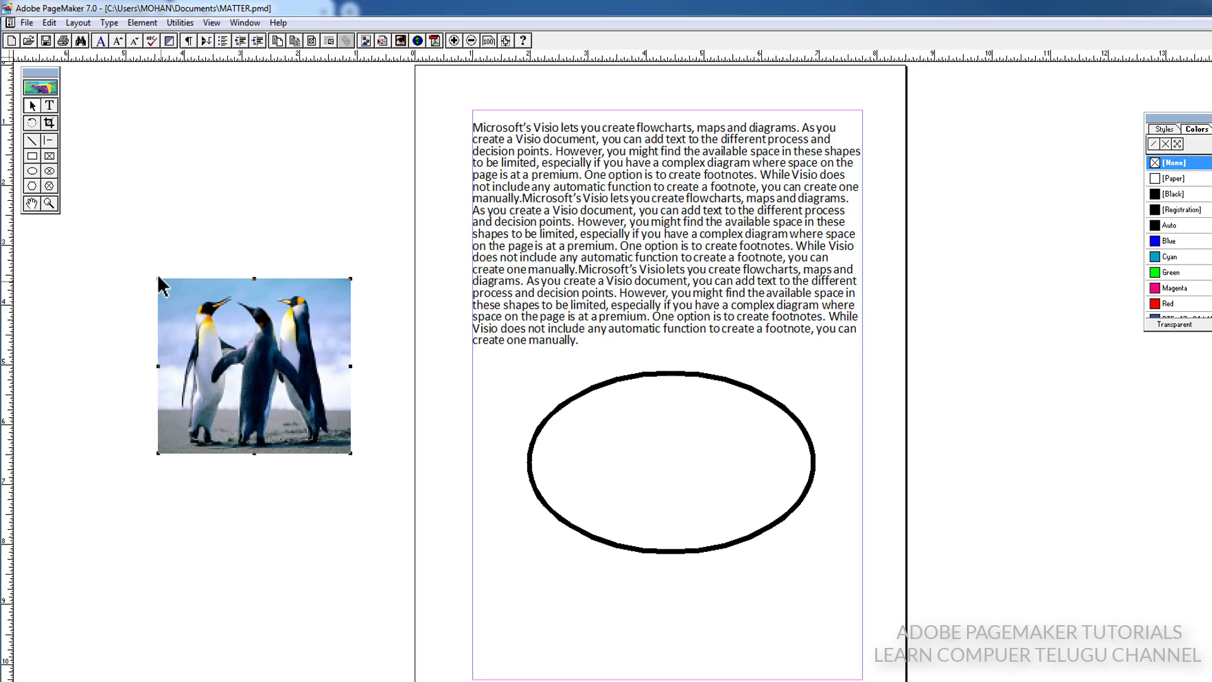
pyautogui.moveTo(157, 278); pyautogui.dragTo(180, 300)
pyautogui.click(271, 375)
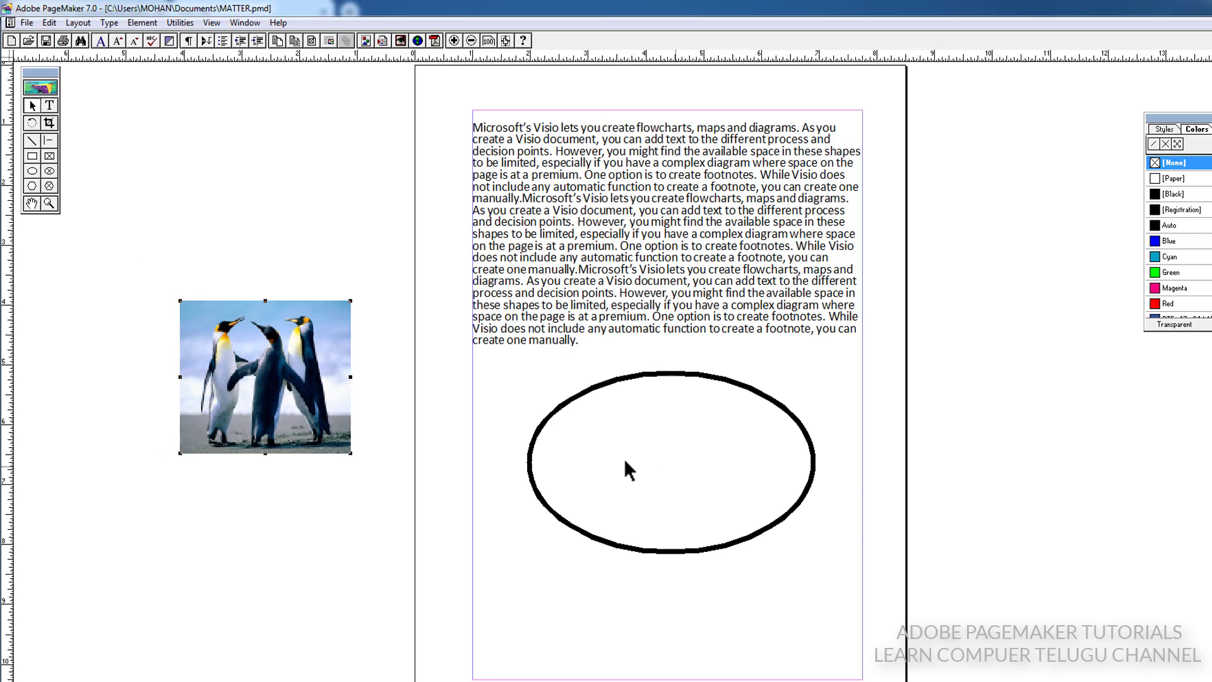
# - Move the penguin picture onto the ellipse, enlarge it to nearly the ellipse's height and centre it there
pyautogui.moveTo(271, 381); pyautogui.dragTo(605, 486)
pyautogui.moveTo(527, 477); pyautogui.dragTo(703, 474)
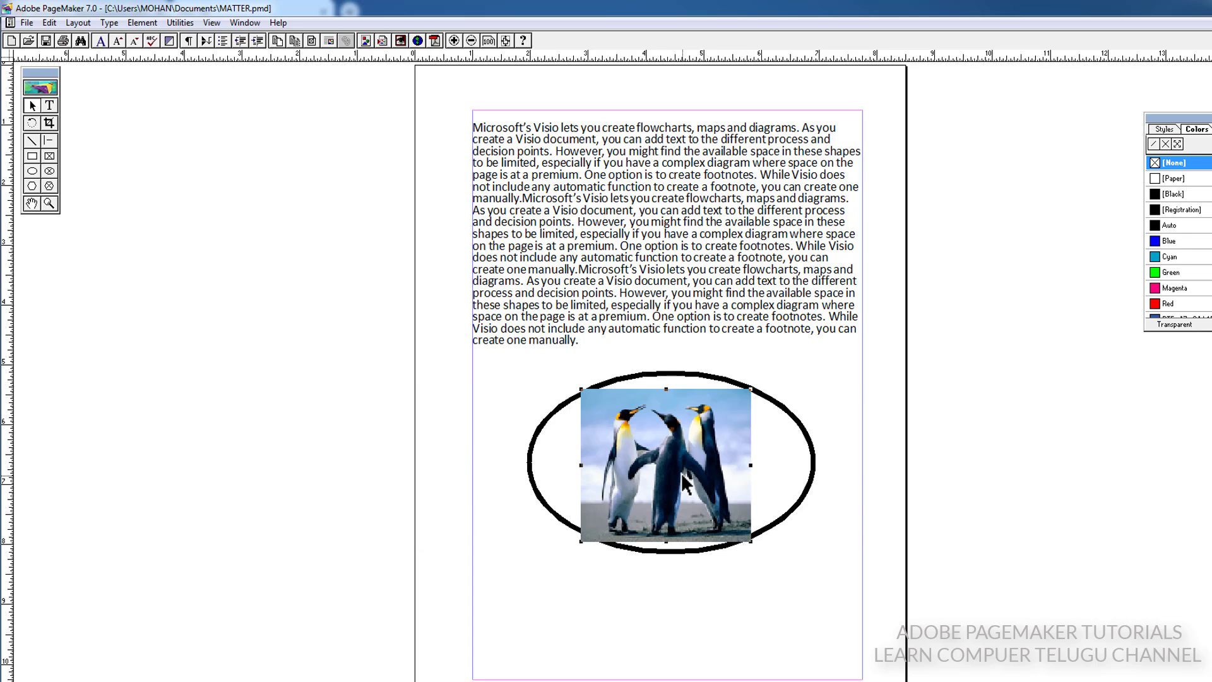
pyautogui.moveTo(580, 390); pyautogui.dragTo(539, 369)
pyautogui.moveTo(629, 460); pyautogui.dragTo(653, 463)
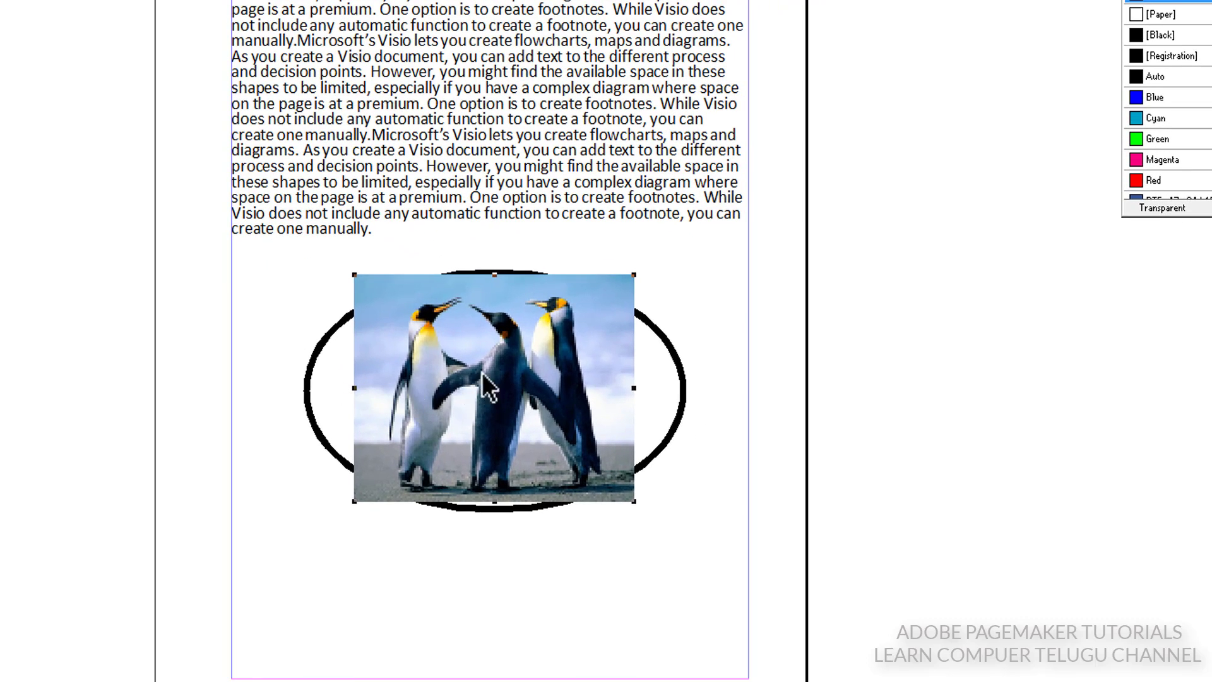
# - Move the penguin picture beside the ellipse, select both objects and mask the picture with the ellipse
pyautogui.moveTo(531, 390); pyautogui.dragTo(197, 394)
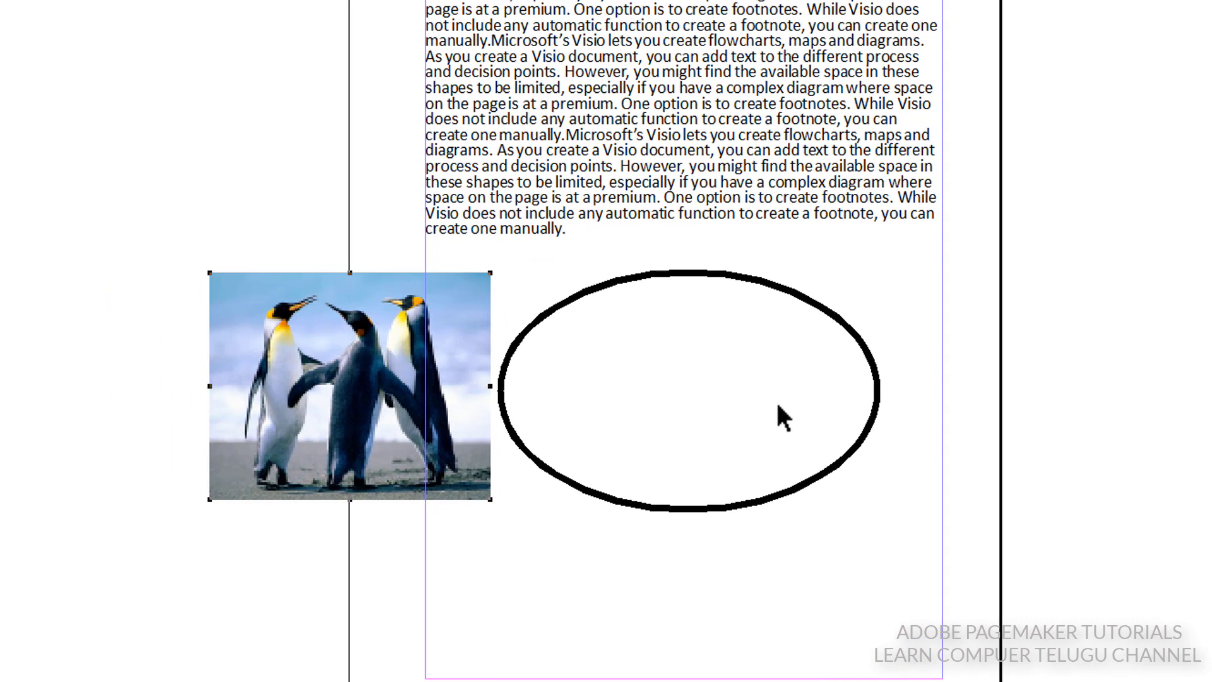
pyautogui.click(149, 328)
pyautogui.moveTo(164, 227); pyautogui.dragTo(909, 568)
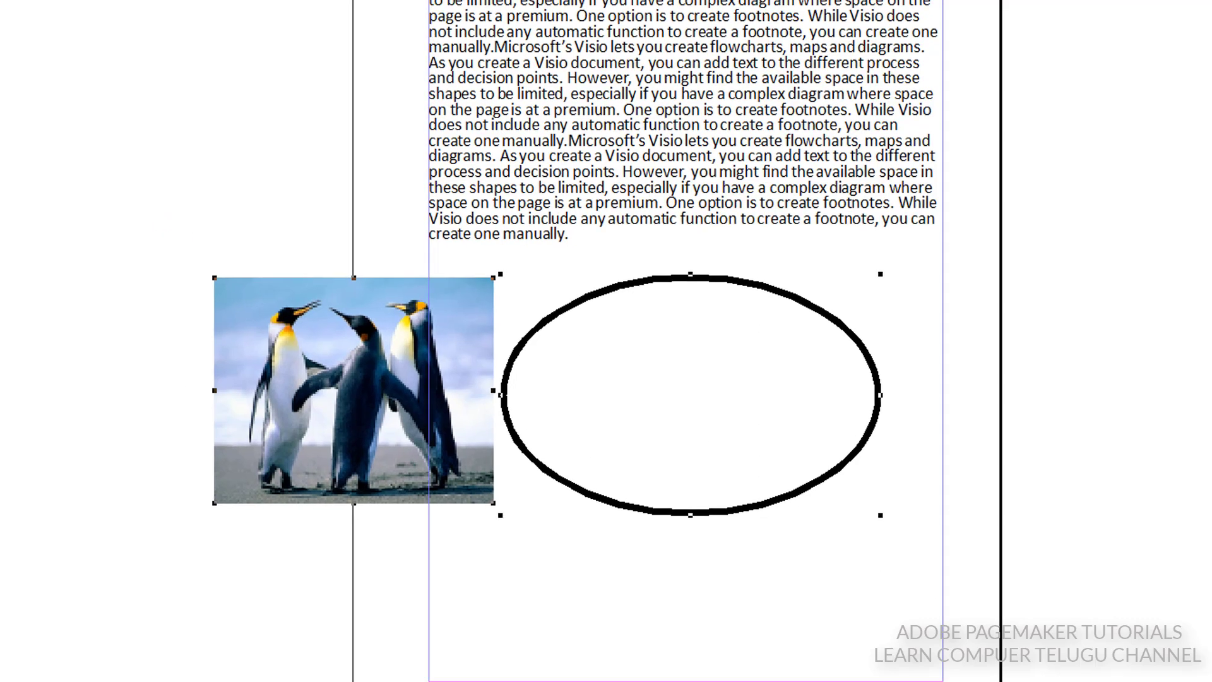
pyautogui.click(157, 25)
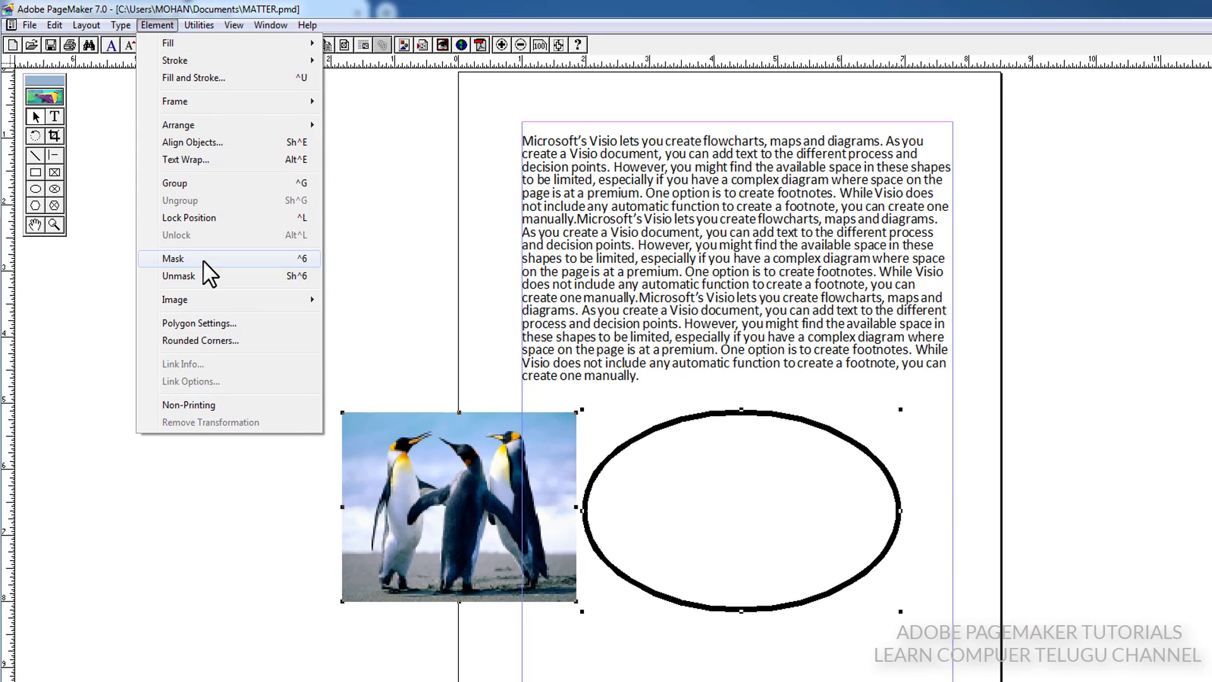
pyautogui.click(203, 260)
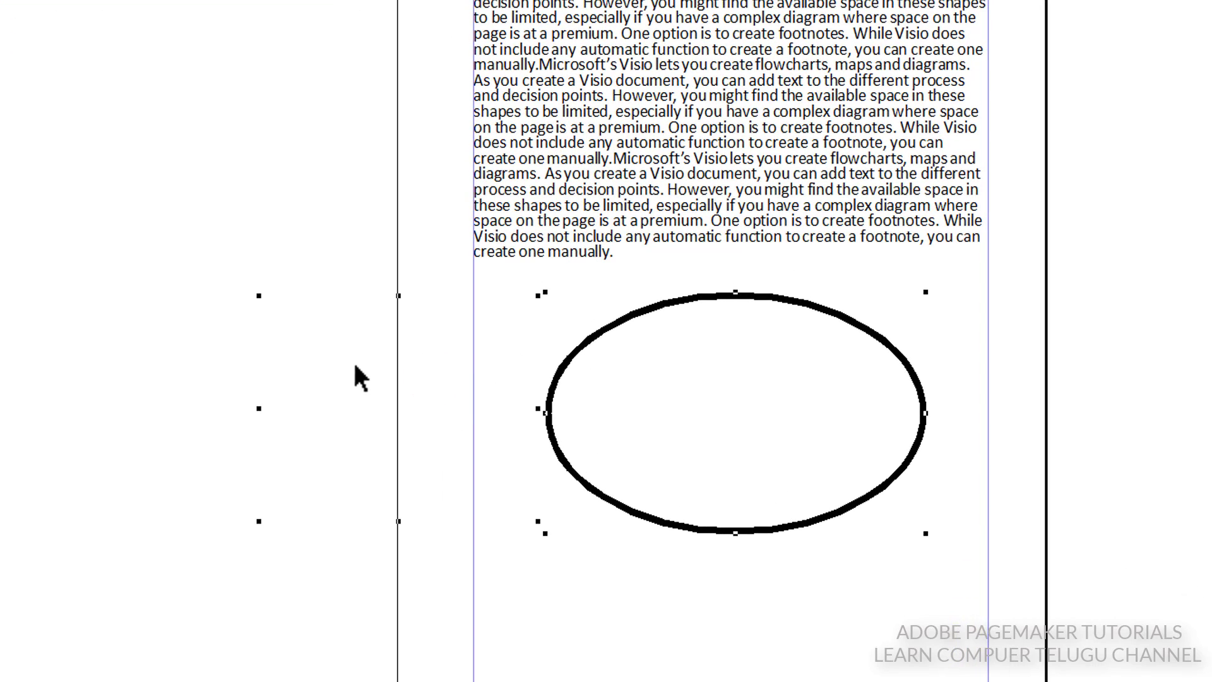
# - Move the masking ellipse over the penguin picture and enlarge the picture to about 4.88 by 3.21 in so it fills the ellipse
pyautogui.click(755, 385)
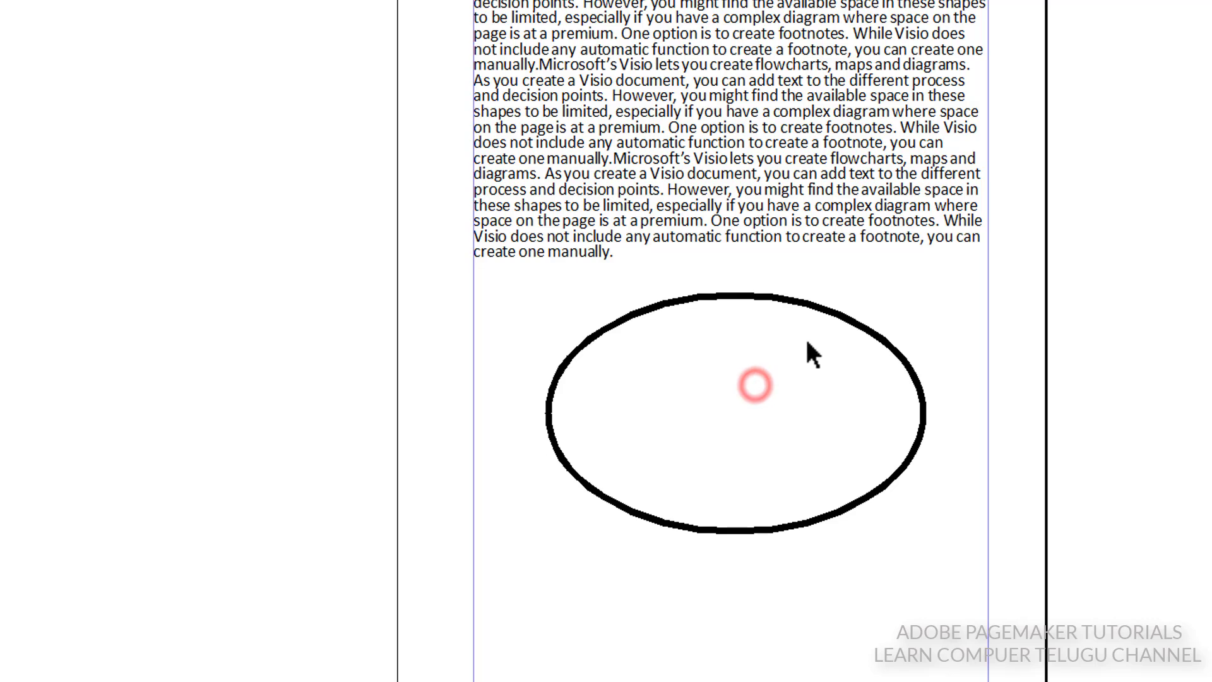
pyautogui.moveTo(820, 311); pyautogui.dragTo(494, 310)
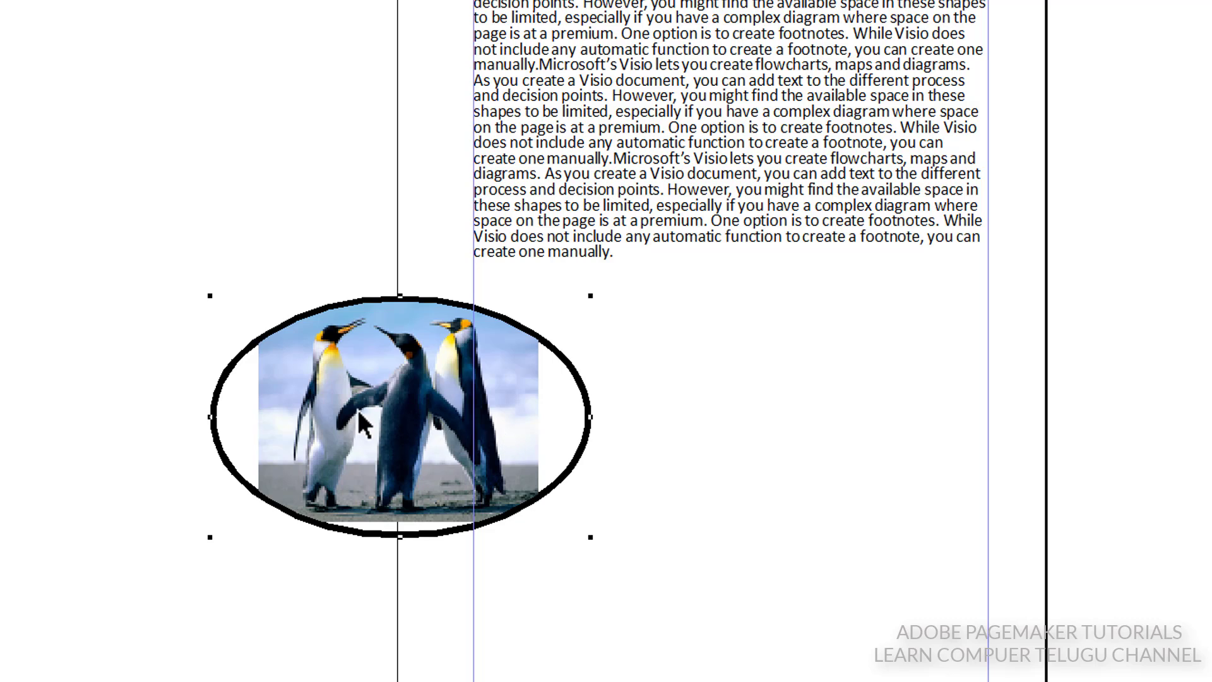
pyautogui.moveTo(351, 402)
pyautogui.mouseDown()
pyautogui.moveTo(358, 432)
pyautogui.moveTo(373, 403)
pyautogui.mouseUp()
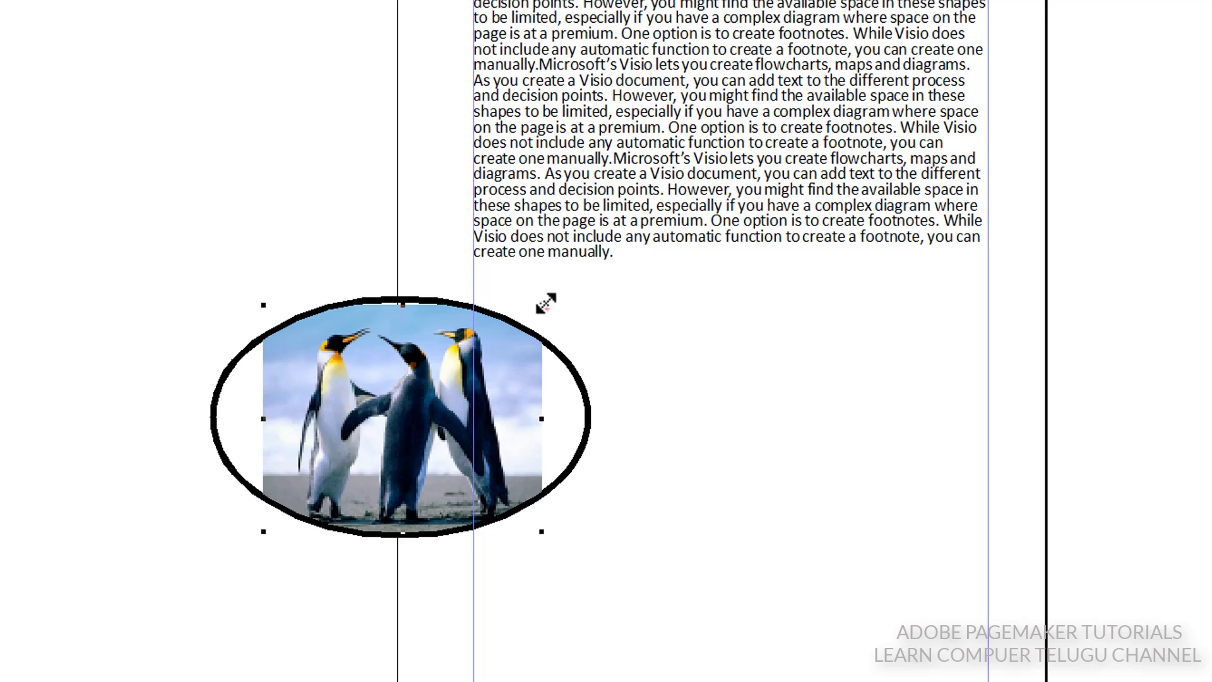
pyautogui.moveTo(541, 305); pyautogui.dragTo(594, 286)
pyautogui.moveTo(263, 533); pyautogui.dragTo(223, 538)
pyautogui.click(396, 458)
pyautogui.moveTo(396, 458); pyautogui.dragTo(390, 471)
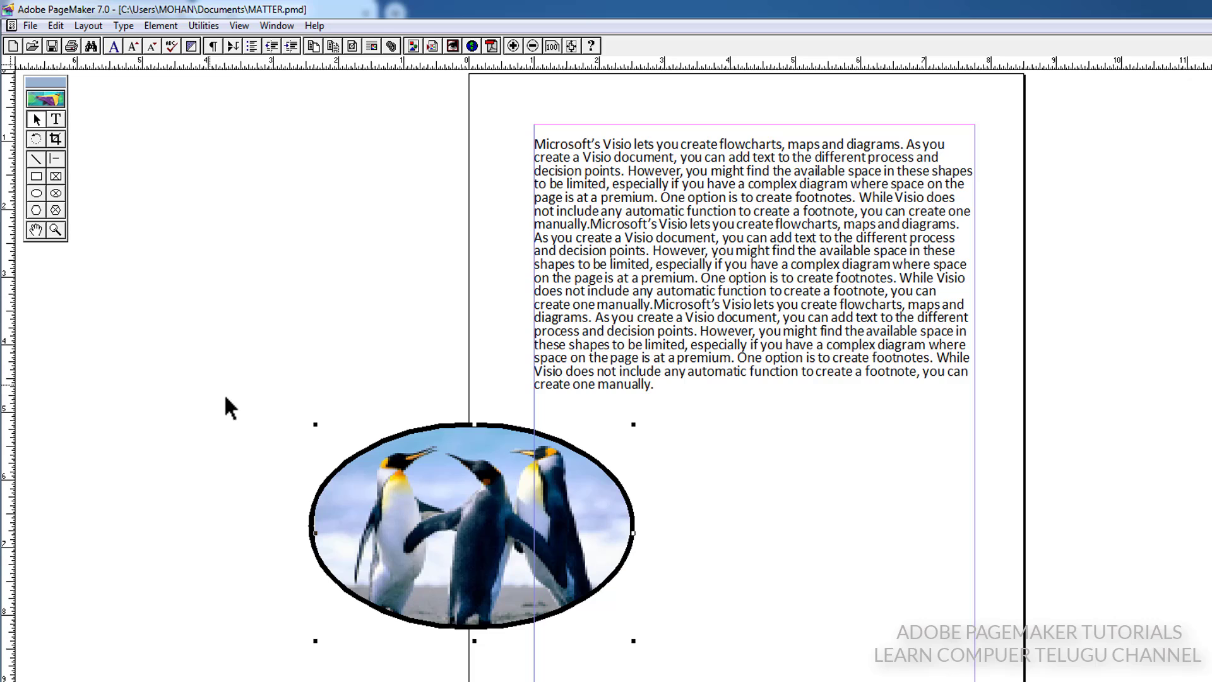
# - Group the ellipse with its masked penguin picture and move the group around as one object
pyautogui.moveTo(203, 384); pyautogui.dragTo(657, 662)
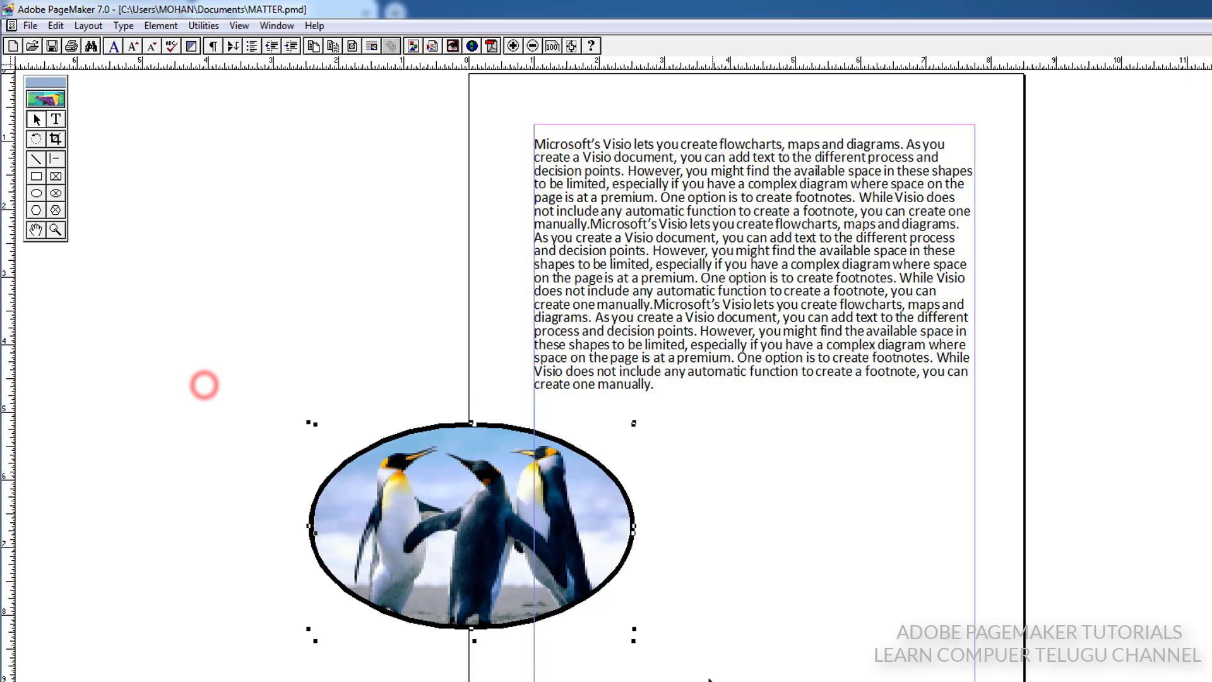
pyautogui.click(161, 27)
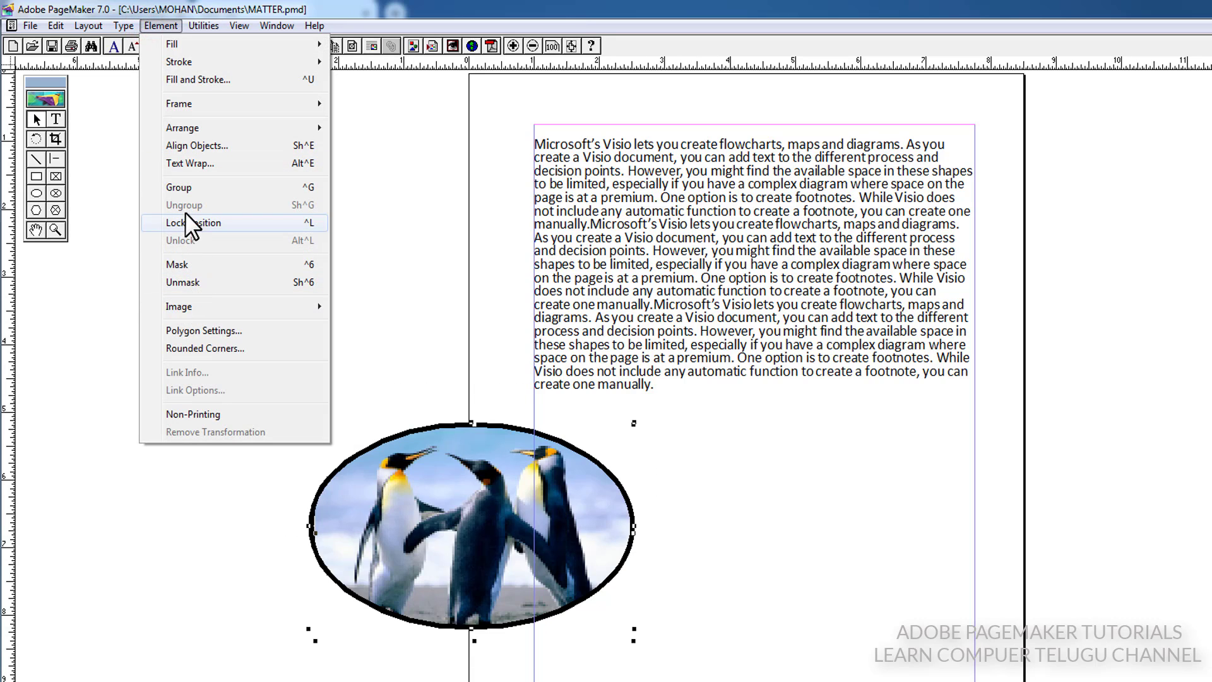
pyautogui.click(187, 187)
pyautogui.moveTo(483, 514); pyautogui.dragTo(367, 409)
pyautogui.moveTo(298, 388); pyautogui.dragTo(671, 395)
pyautogui.moveTo(563, 409); pyautogui.dragTo(455, 469)
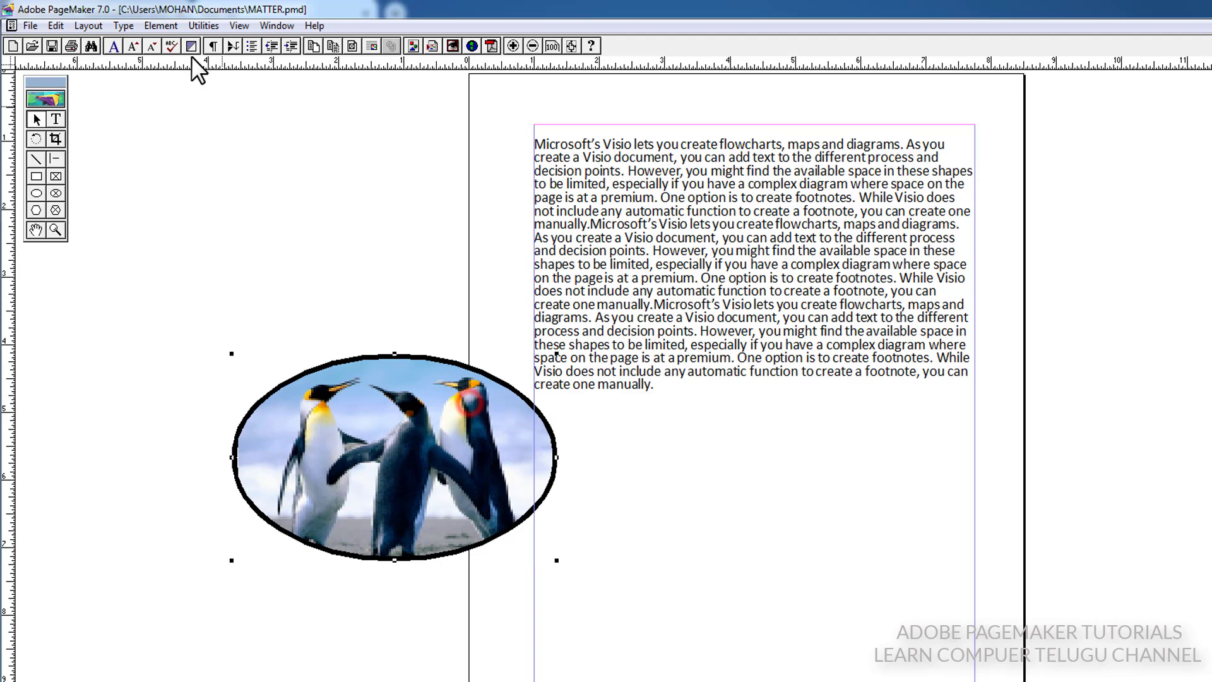
# - Unmask the grouped ellipse and penguin picture and move the group slightly down
pyautogui.click(161, 25)
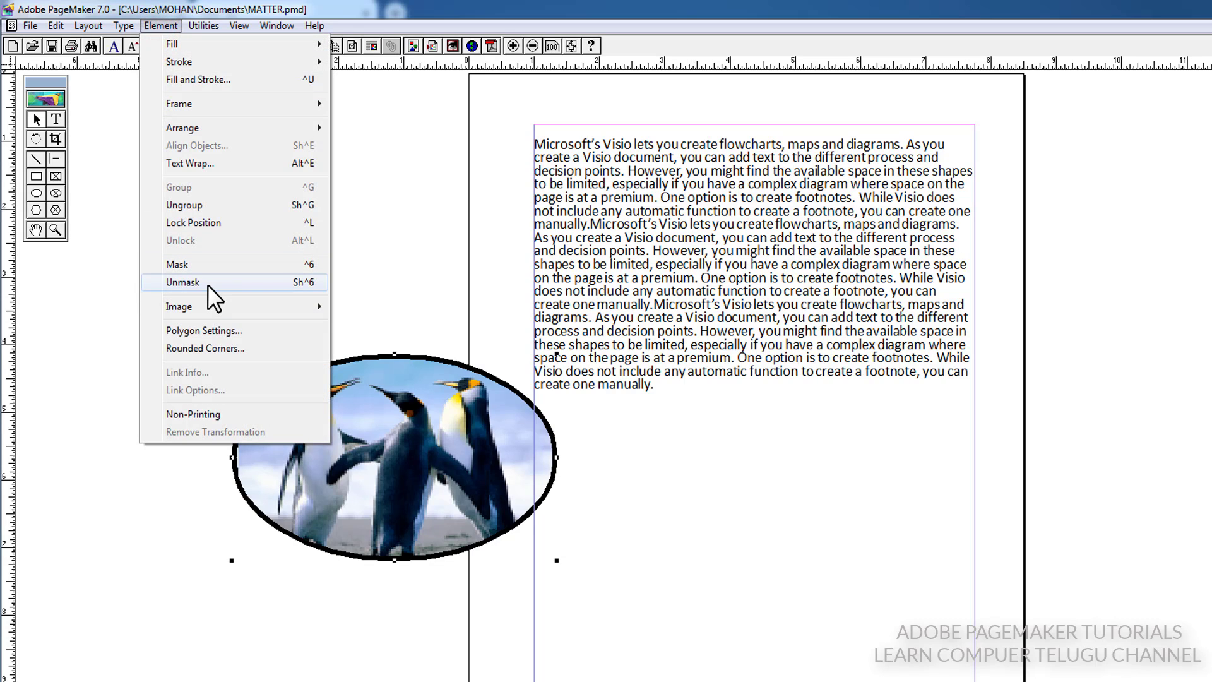
pyautogui.click(183, 282)
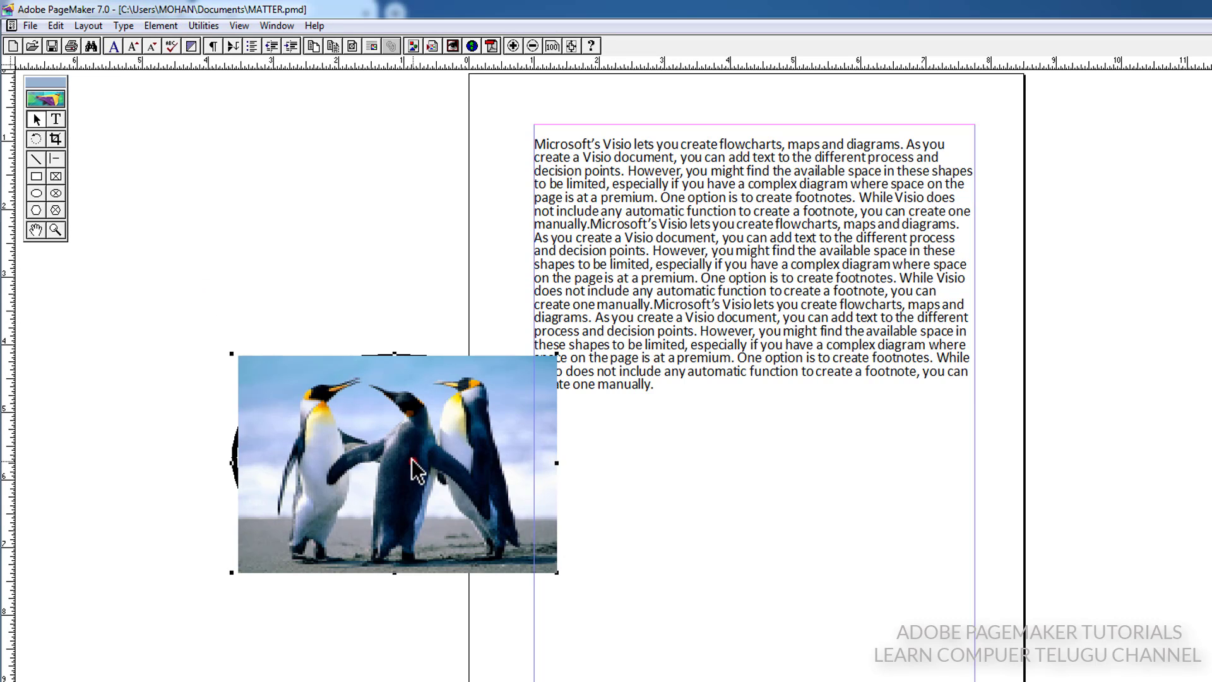
pyautogui.moveTo(417, 470); pyautogui.dragTo(372, 499)
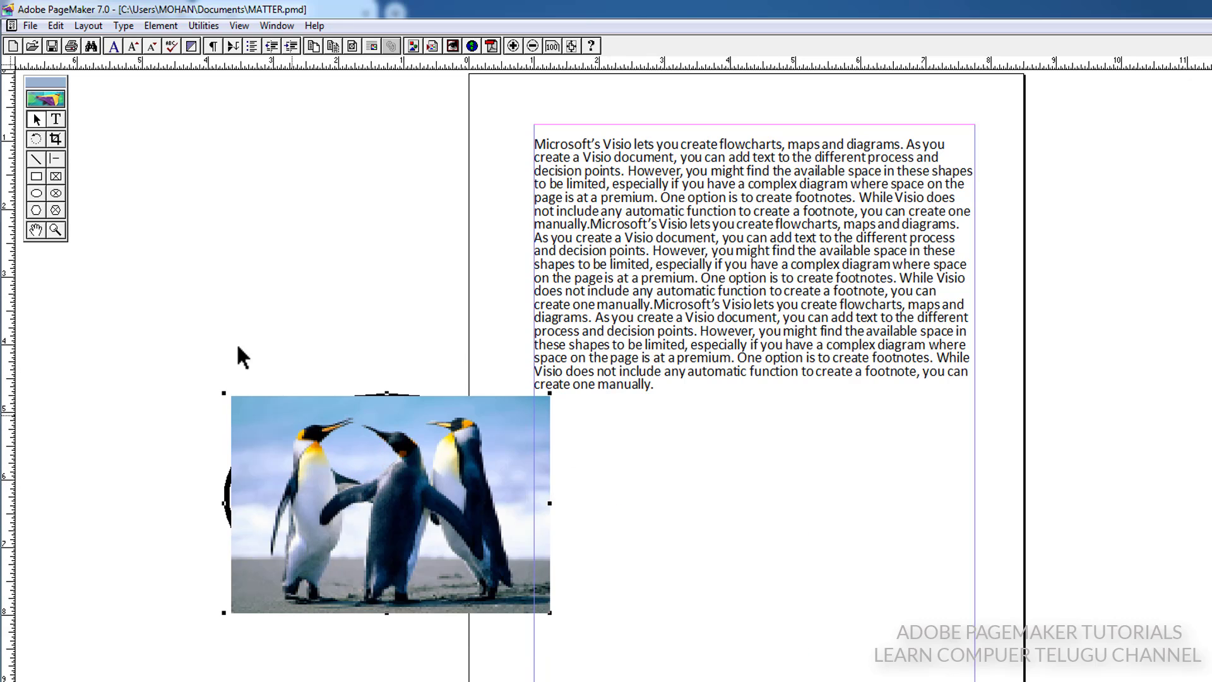
# - Ungroup the ellipse and penguin picture, move both onto the pasteboard, and pull the picture away from the ellipse toward the page
pyautogui.click(158, 26)
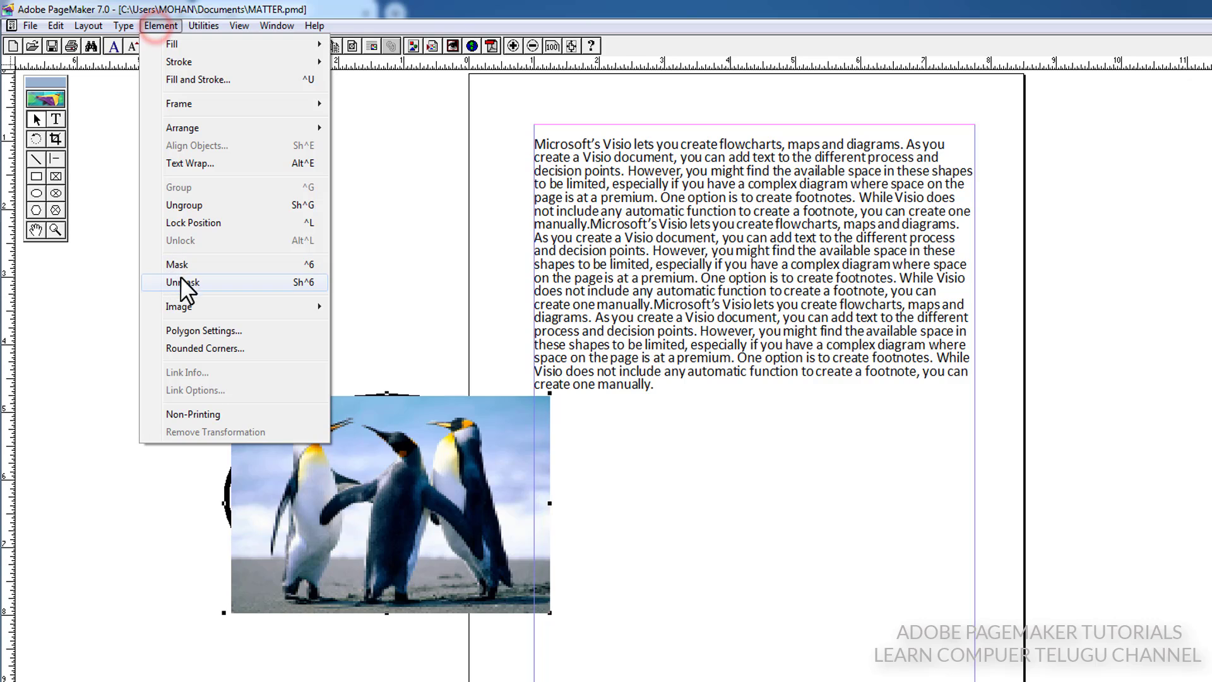
pyautogui.click(210, 203)
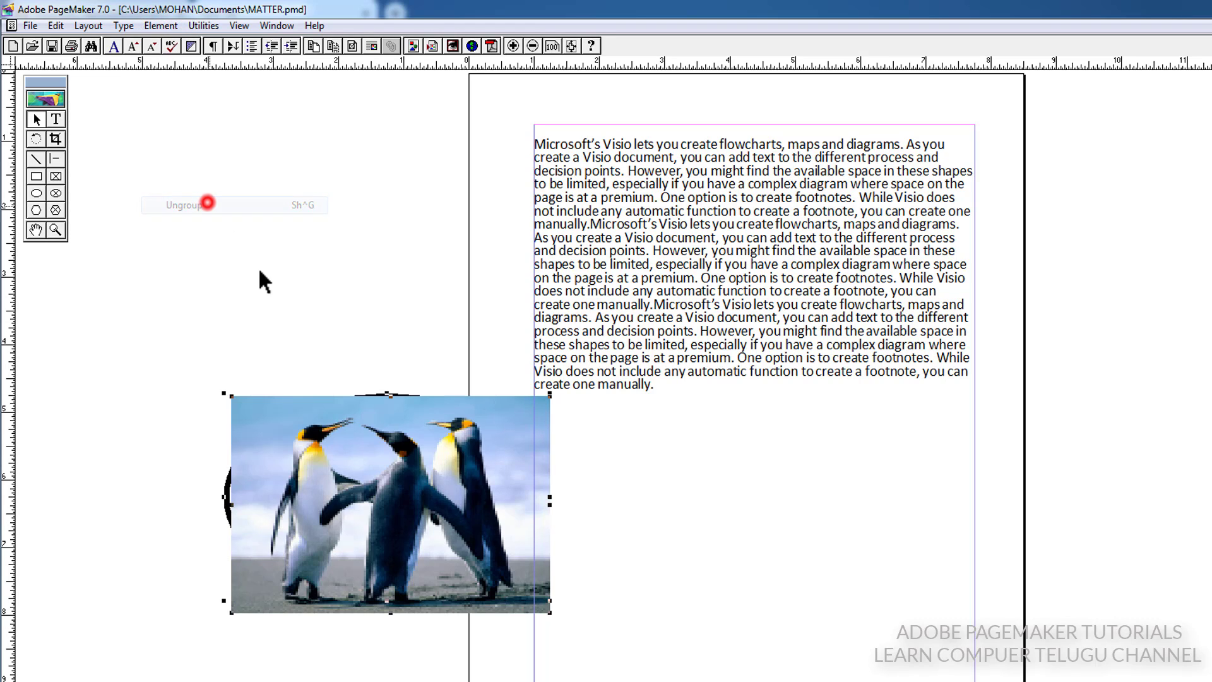
pyautogui.click(344, 453)
pyautogui.moveTo(345, 459); pyautogui.dragTo(591, 497)
pyautogui.moveTo(511, 492); pyautogui.dragTo(110, 365)
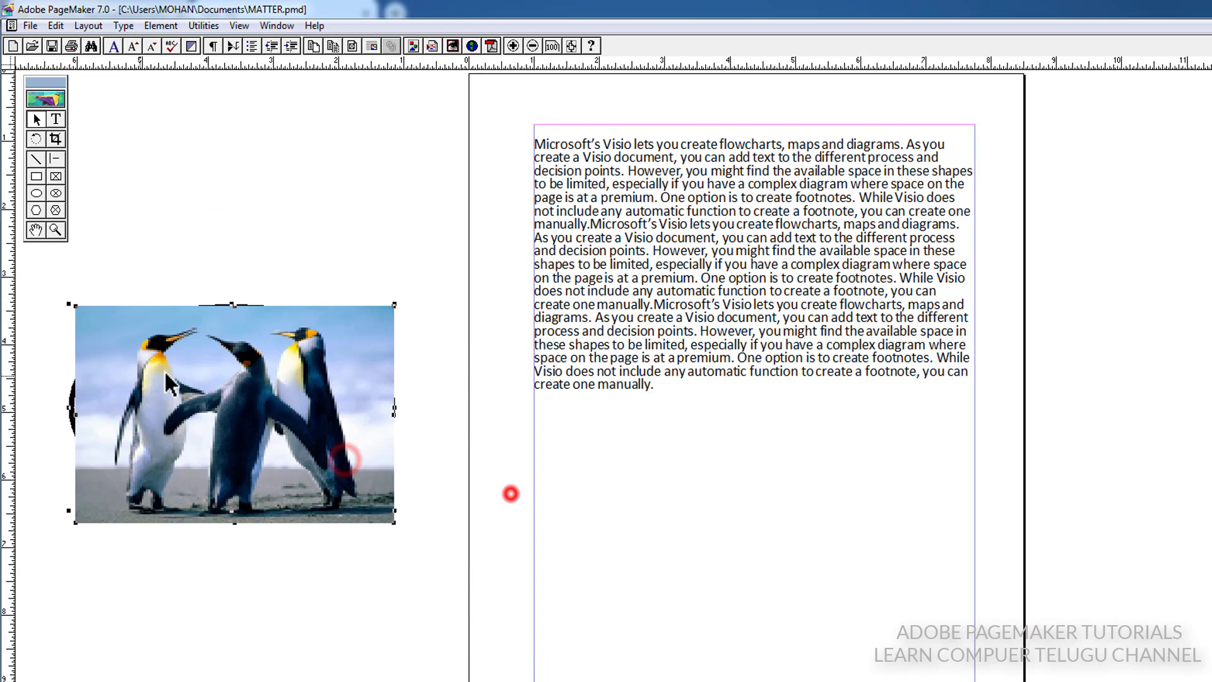
pyautogui.click(496, 489)
pyautogui.moveTo(324, 434); pyautogui.dragTo(529, 483)
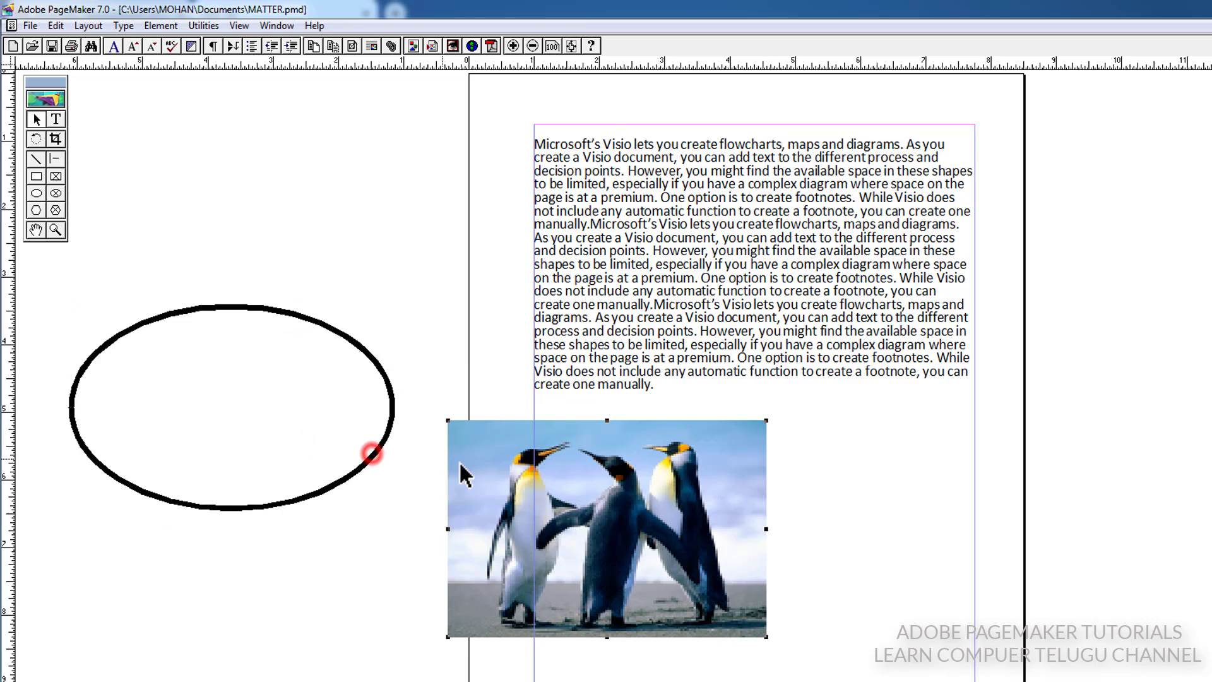
# - Select the ellipse on the pasteboard and check which image commands are available for it
pyautogui.click(372, 453)
pyautogui.click(376, 383)
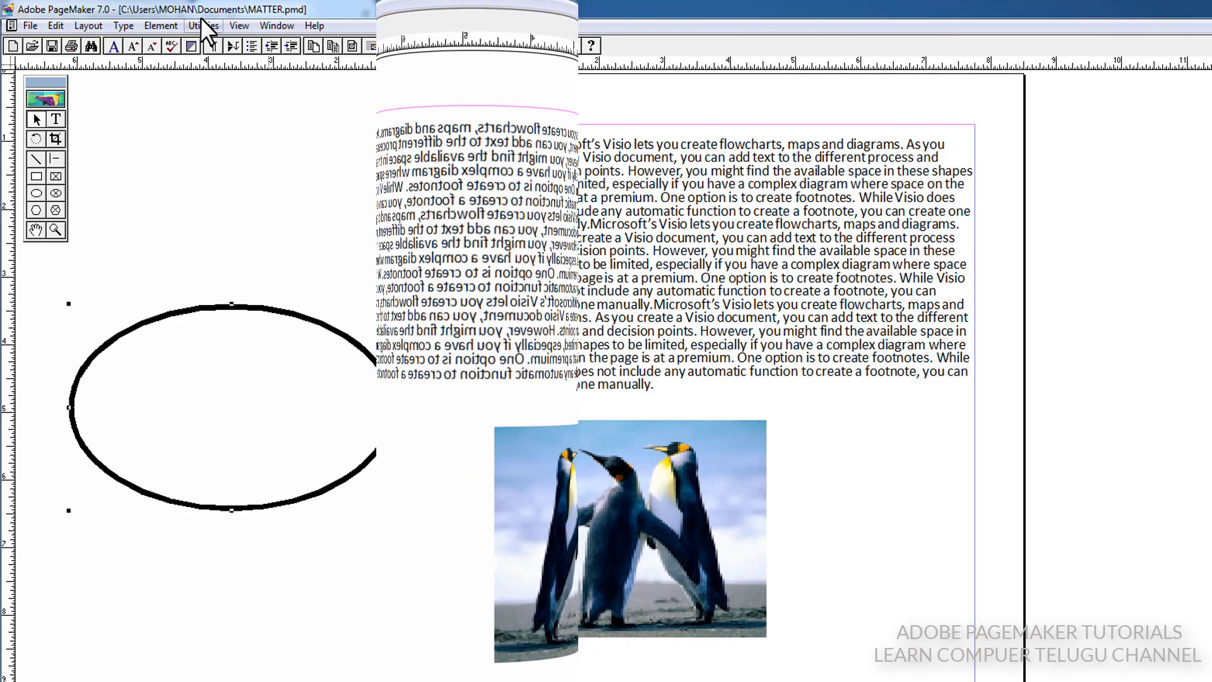
pyautogui.click(166, 26)
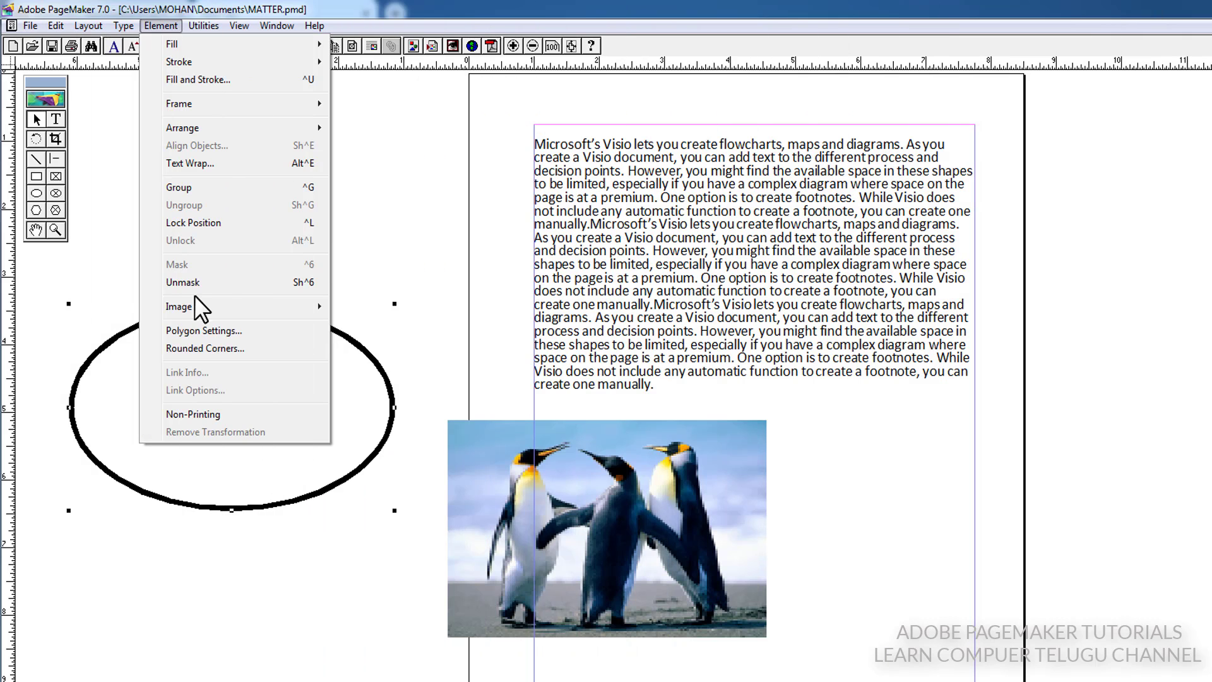
pyautogui.moveTo(194, 305)
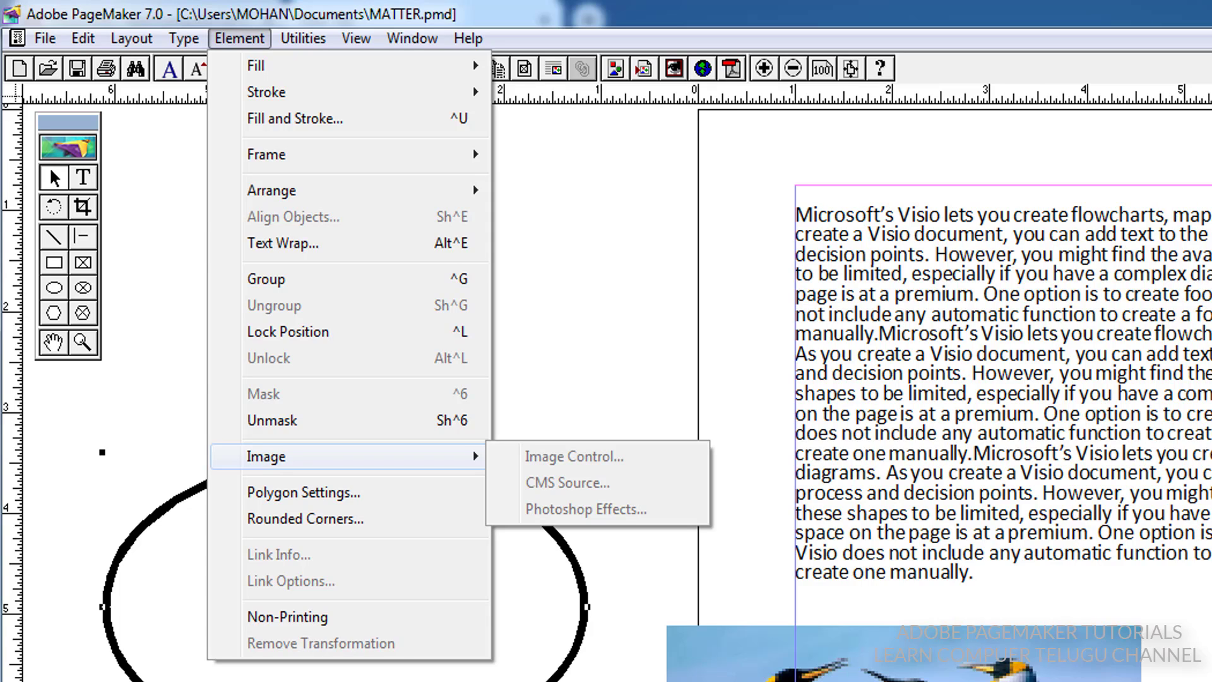
# - Move the penguin picture inside the page margins beneath the text and check which image commands are available for it
pyautogui.moveTo(965, 662); pyautogui.dragTo(1029, 678)
pyautogui.moveTo(625, 475); pyautogui.dragTo(683, 475)
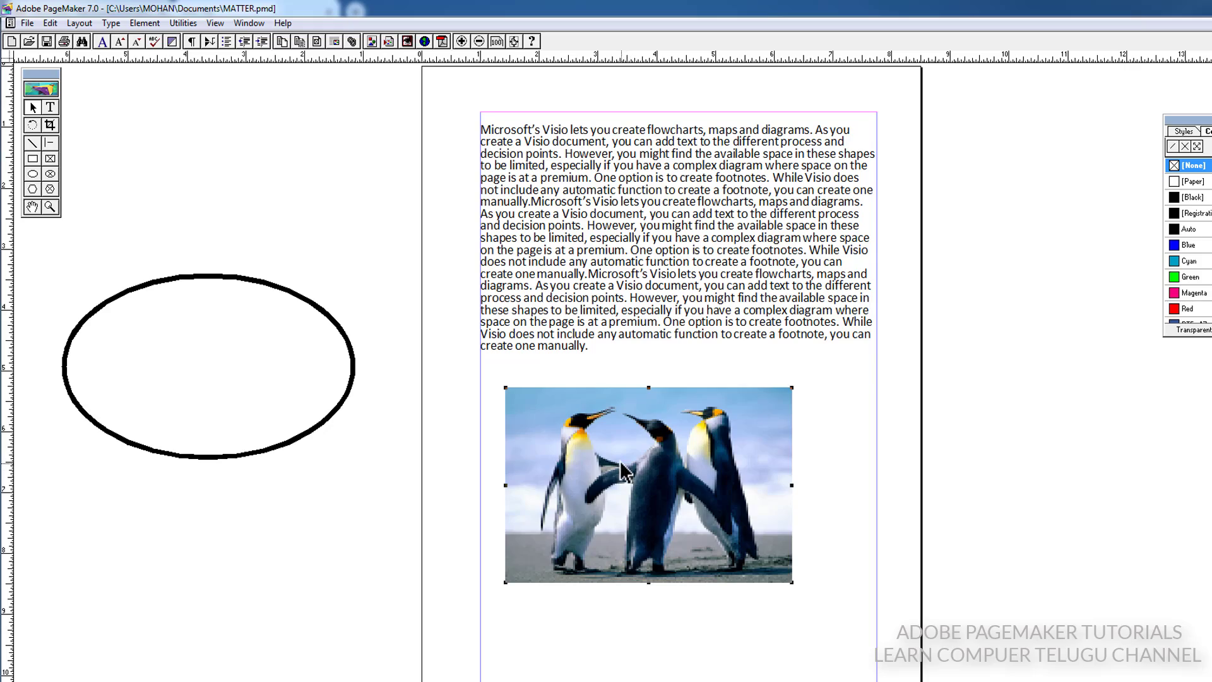
pyautogui.click(144, 23)
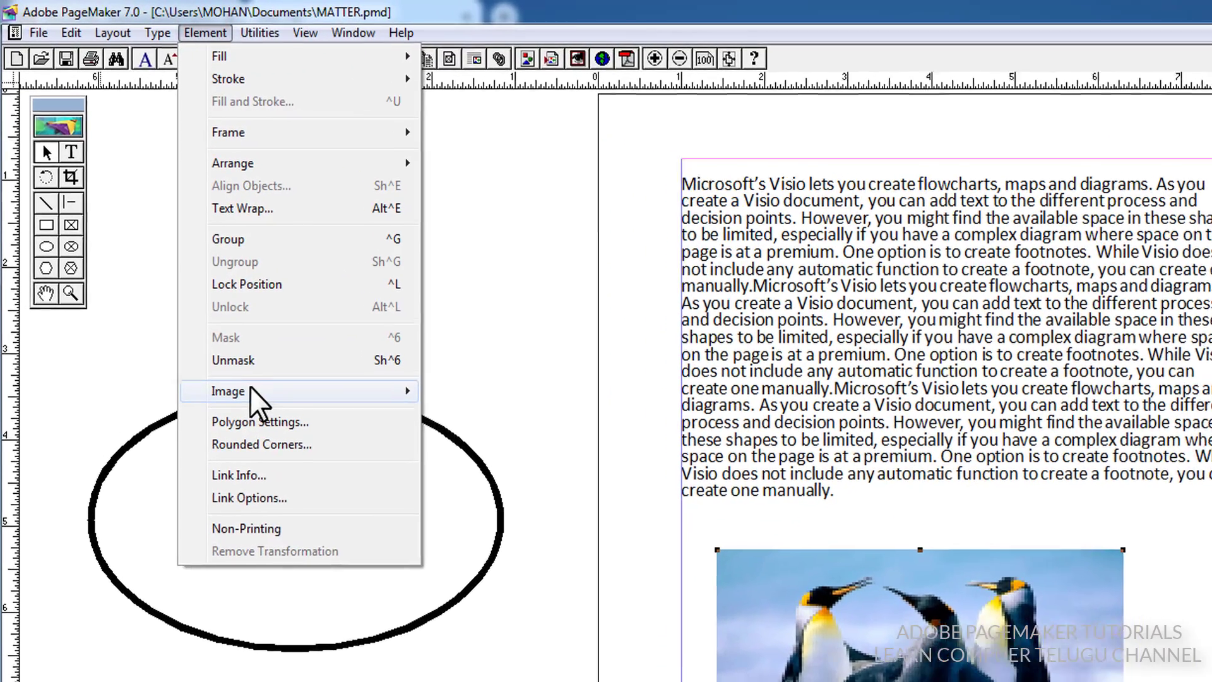
pyautogui.moveTo(362, 391)
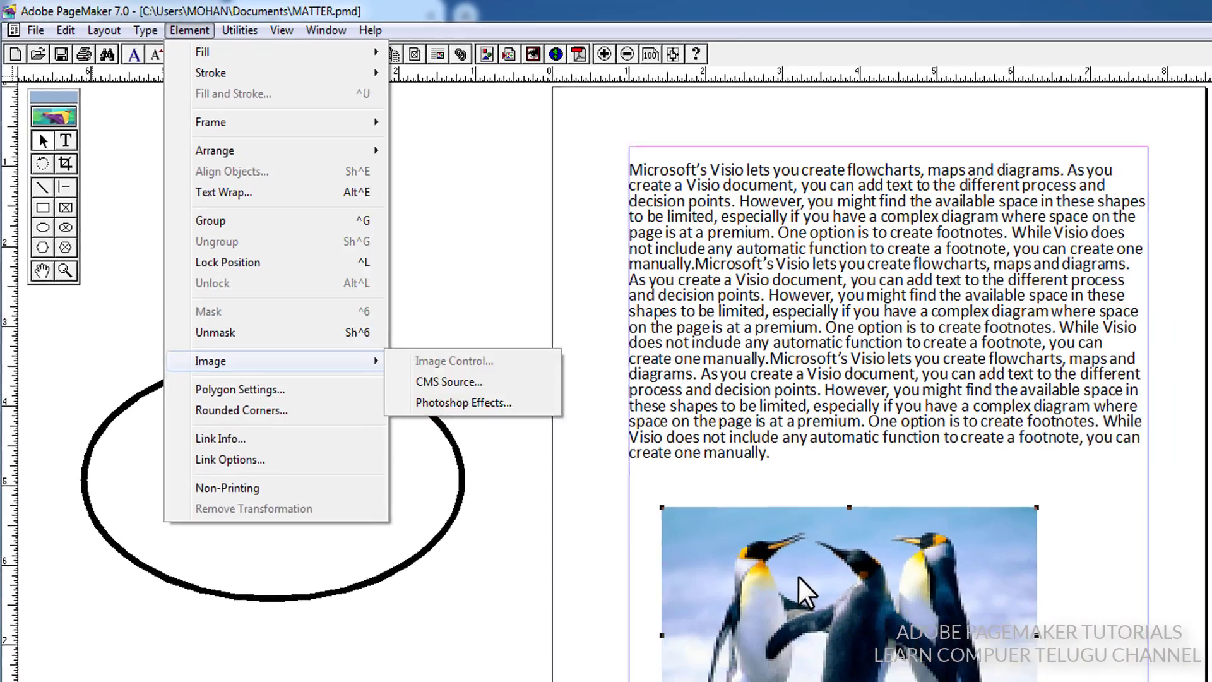
# - Export the penguin graphic in TIFF format as Penguins.TIF to the Sample Pictures folder
pyautogui.rightClick(814, 555)
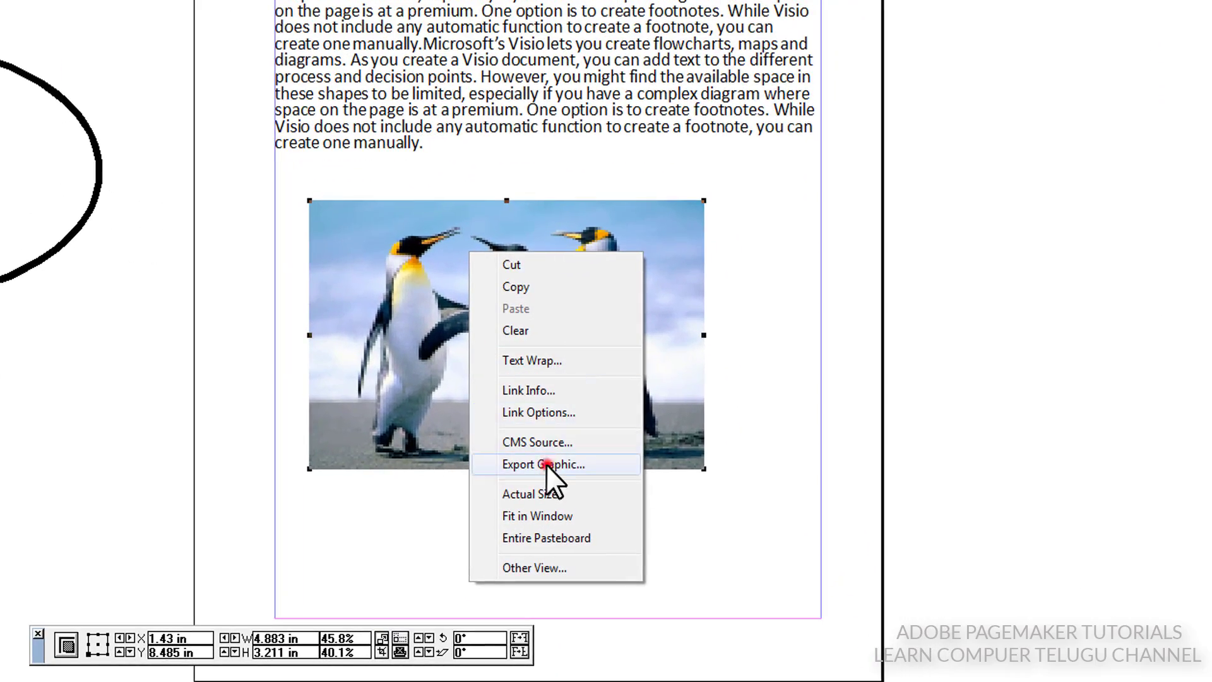
pyautogui.click(546, 464)
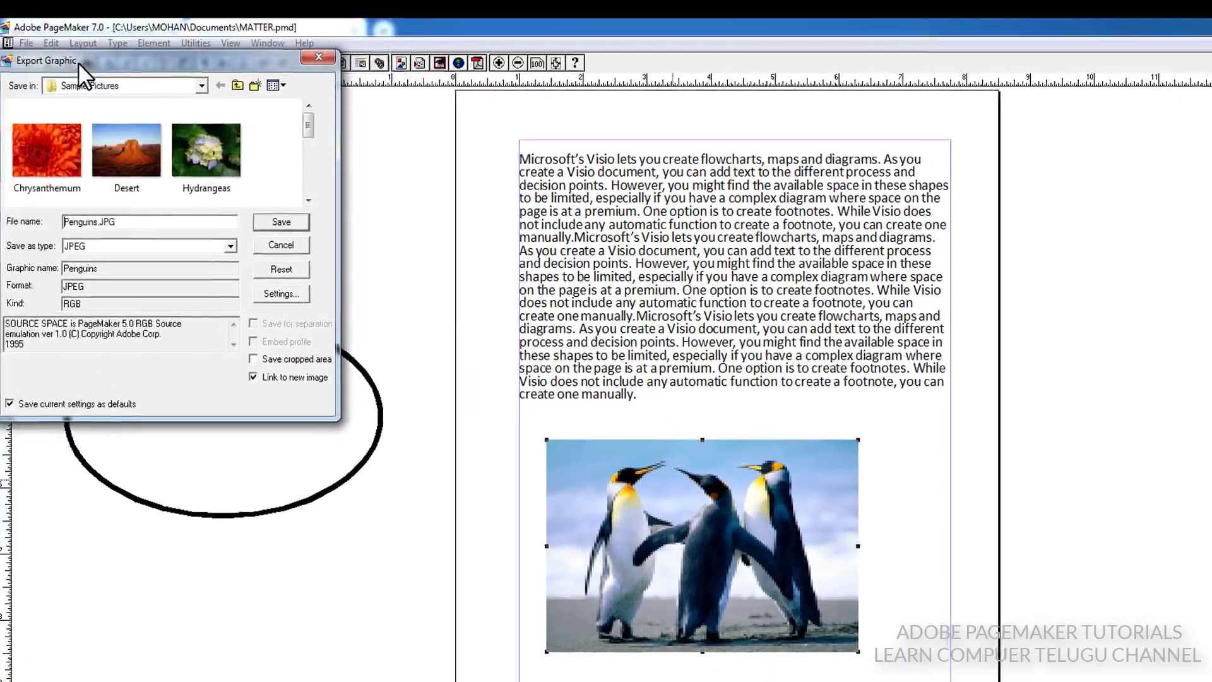
pyautogui.moveTo(80, 64); pyautogui.dragTo(278, 158)
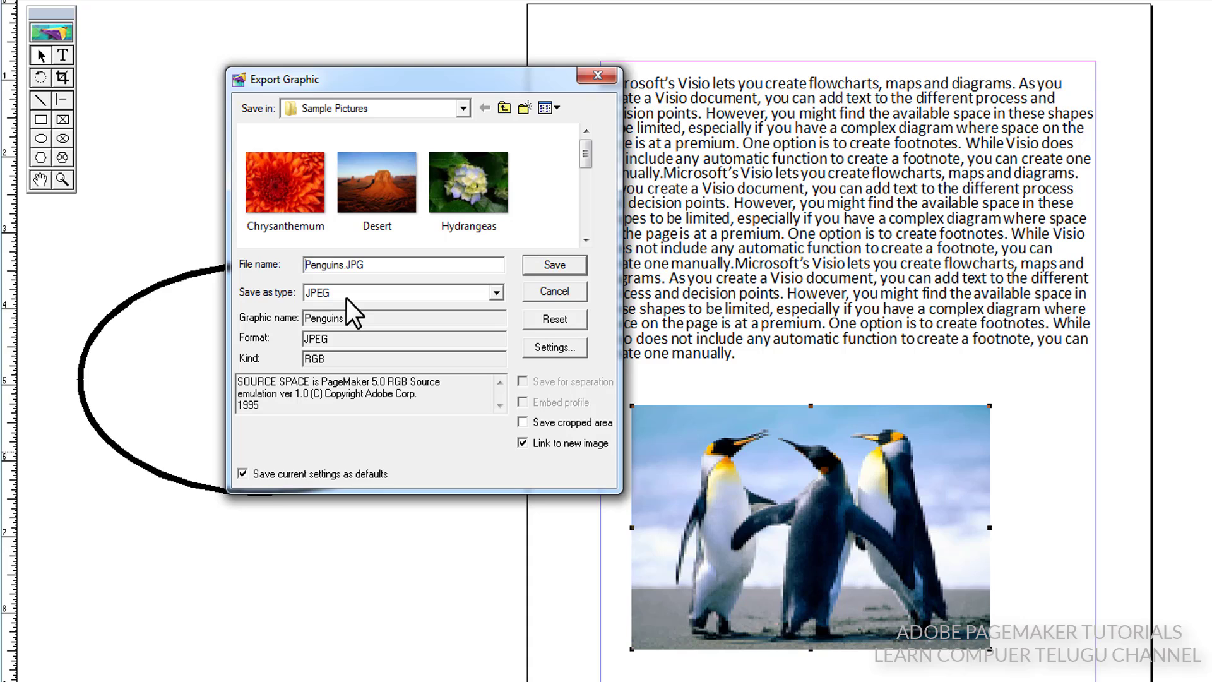
pyautogui.click(496, 293)
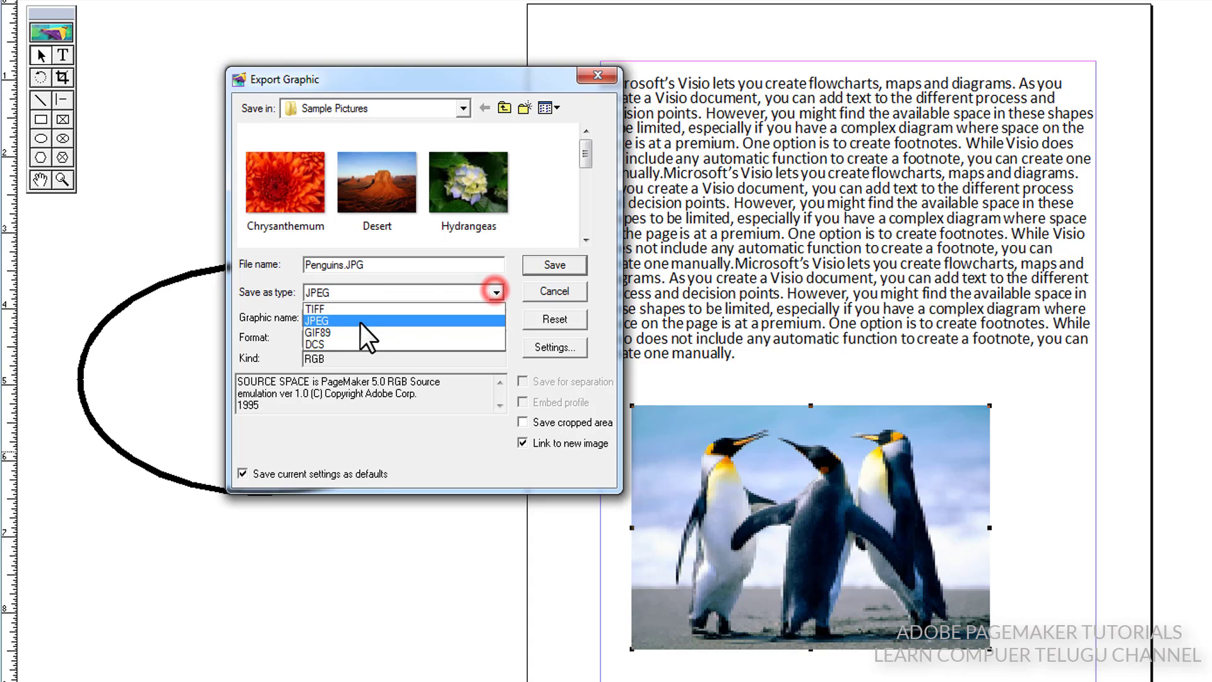
pyautogui.click(328, 311)
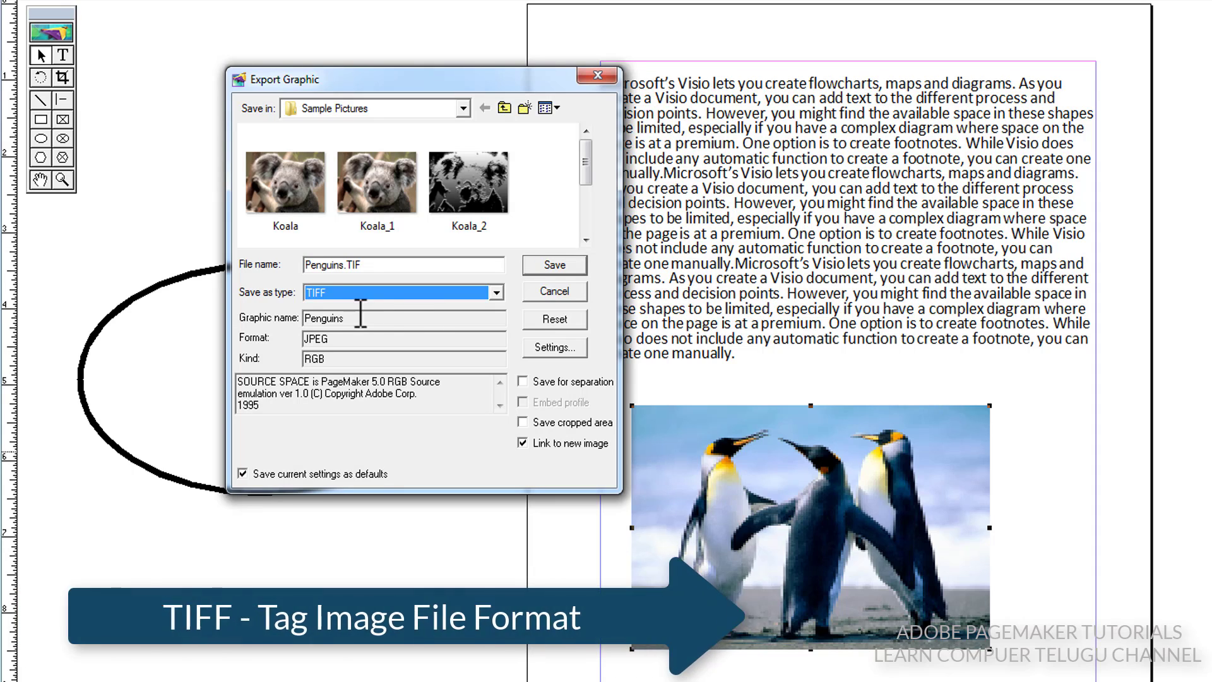
pyautogui.click(558, 268)
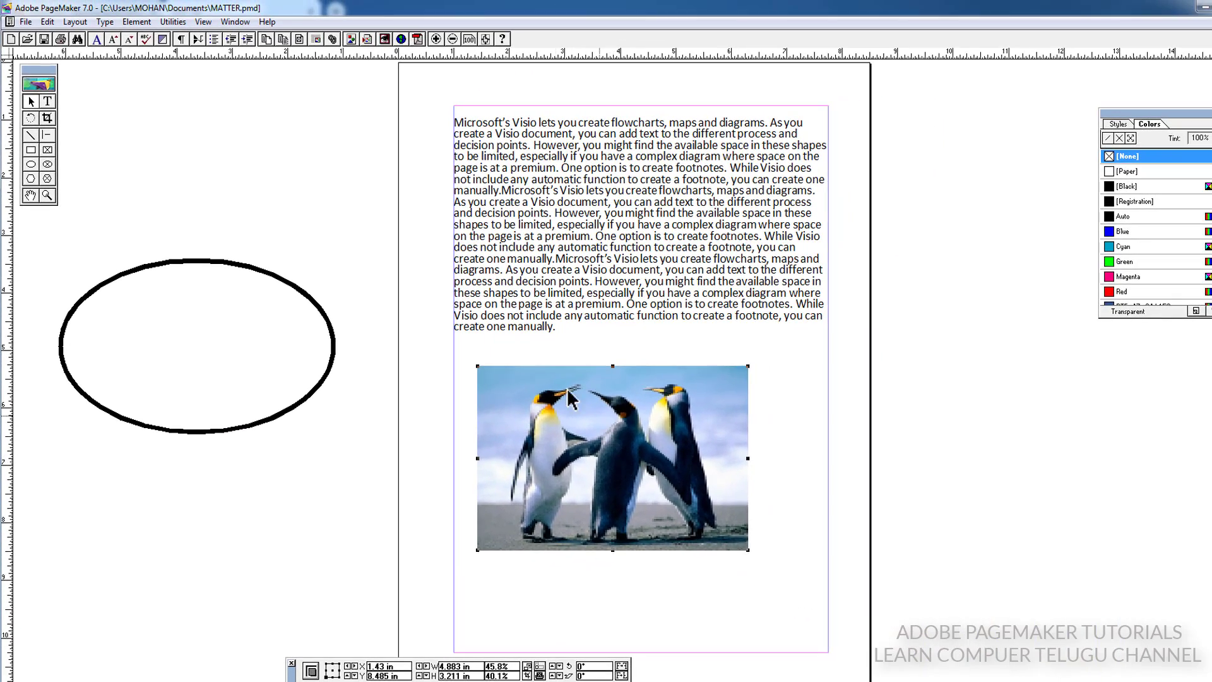
# - Choose the Texturizer Photoshop effect for the penguin picture, saving the new file as Penguins_1.TIF
pyautogui.click(136, 23)
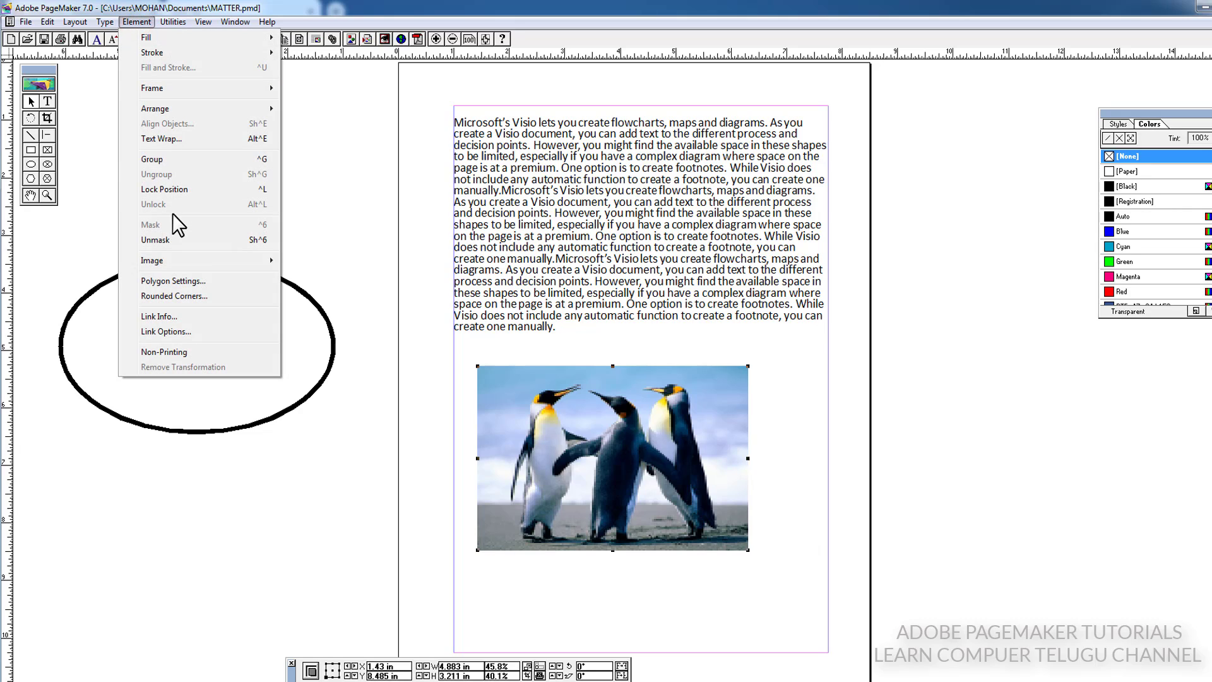
pyautogui.moveTo(172, 260)
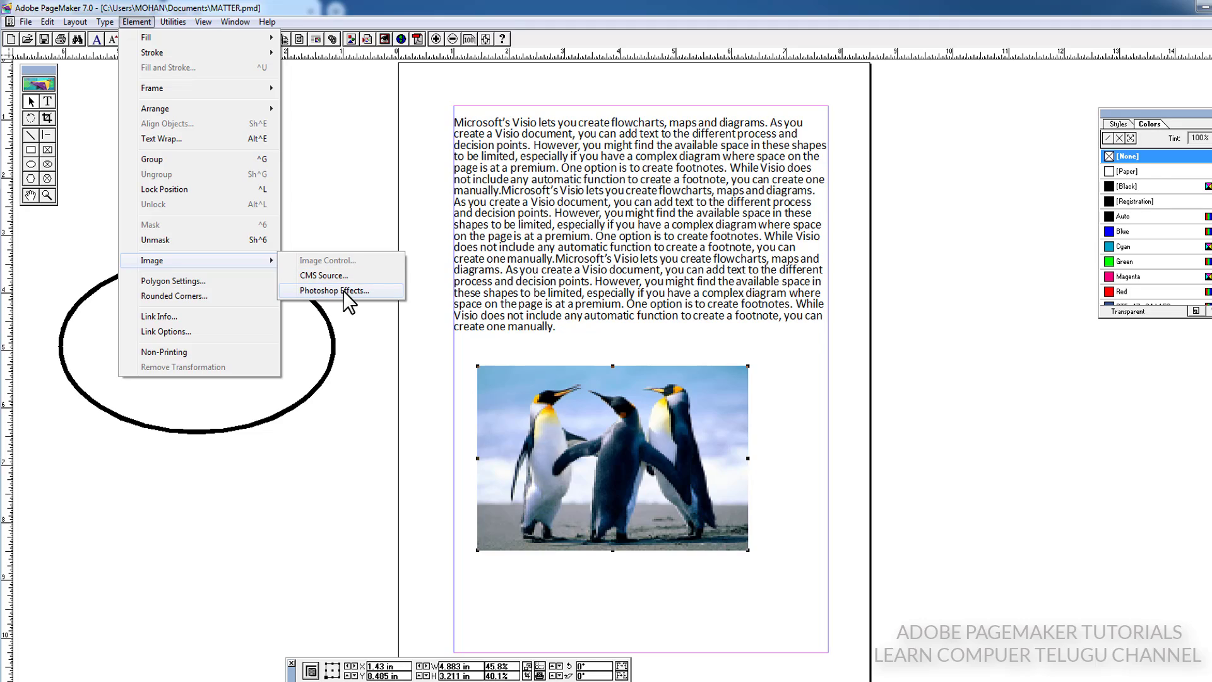
pyautogui.click(342, 290)
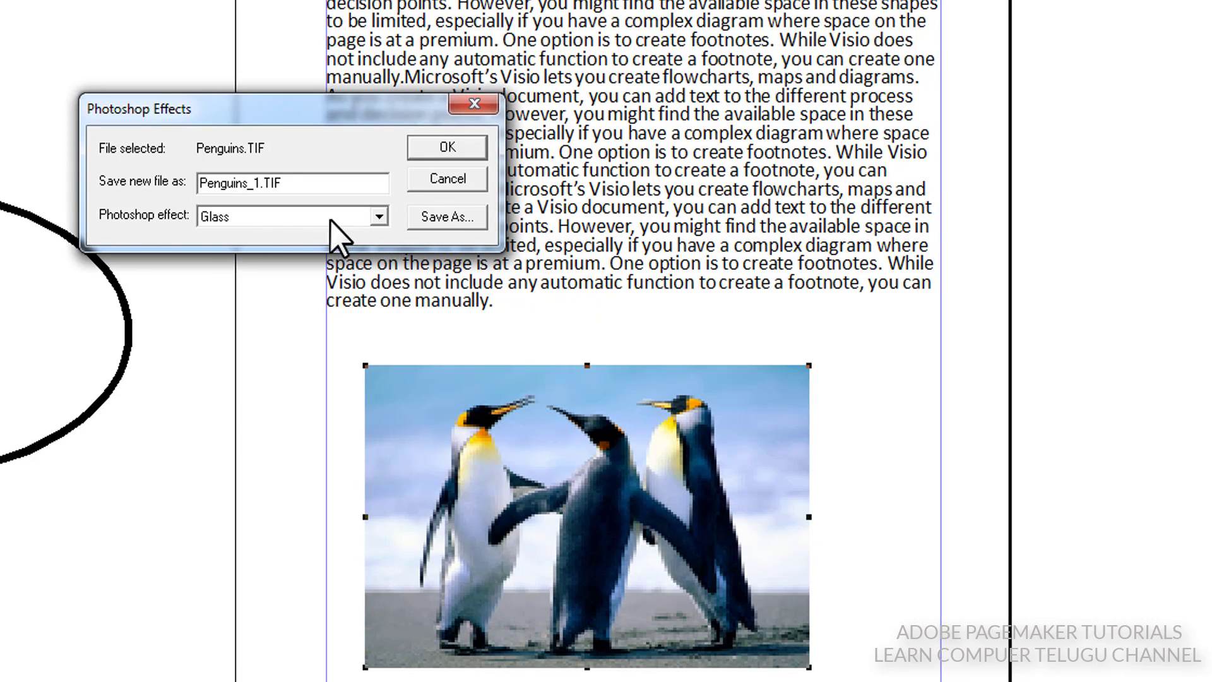
pyautogui.click(378, 217)
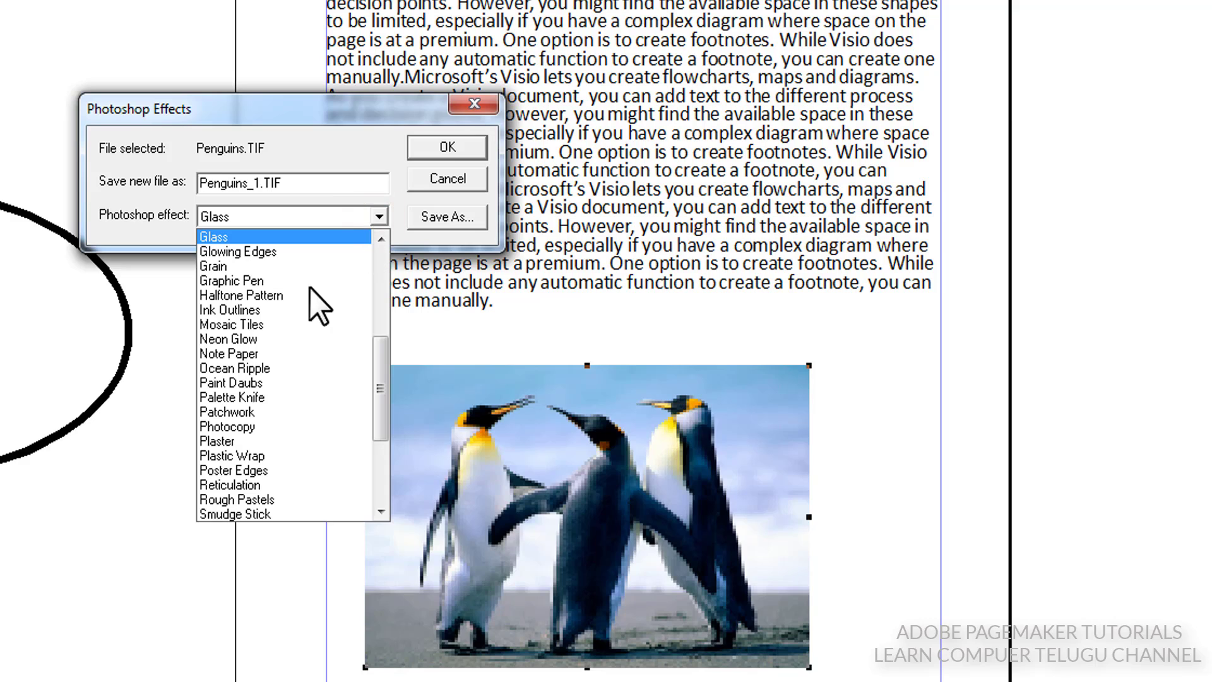
pyautogui.scroll(-4, 268, 376)
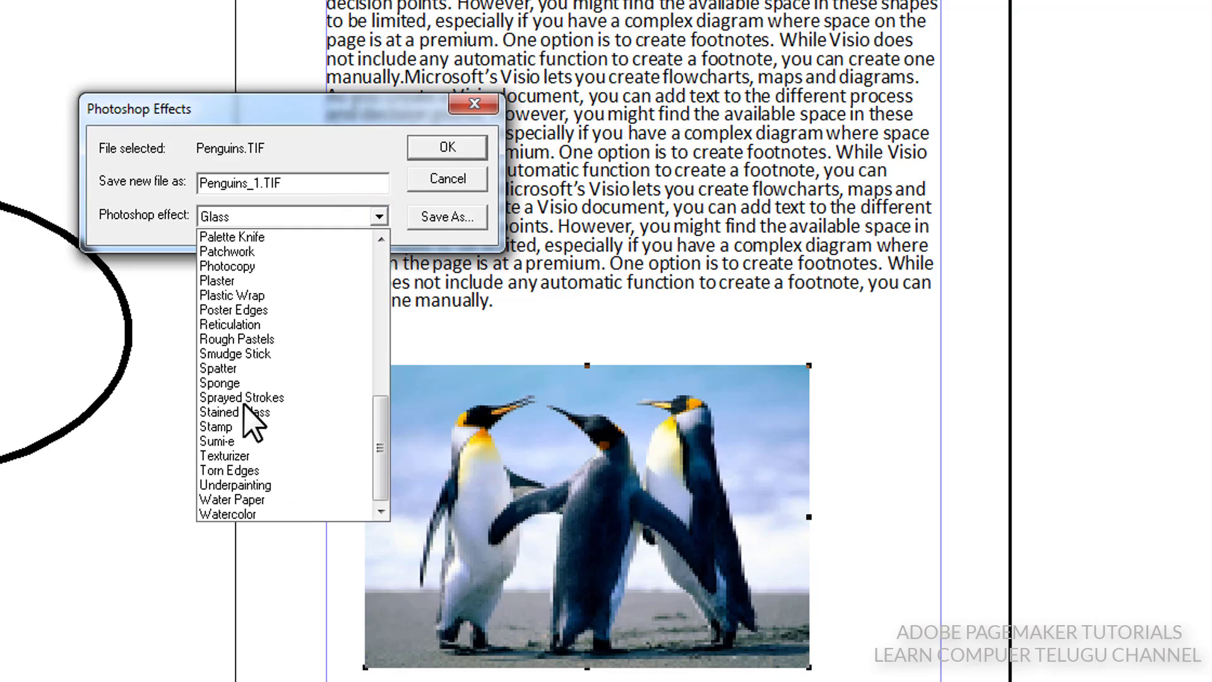
pyautogui.click(235, 455)
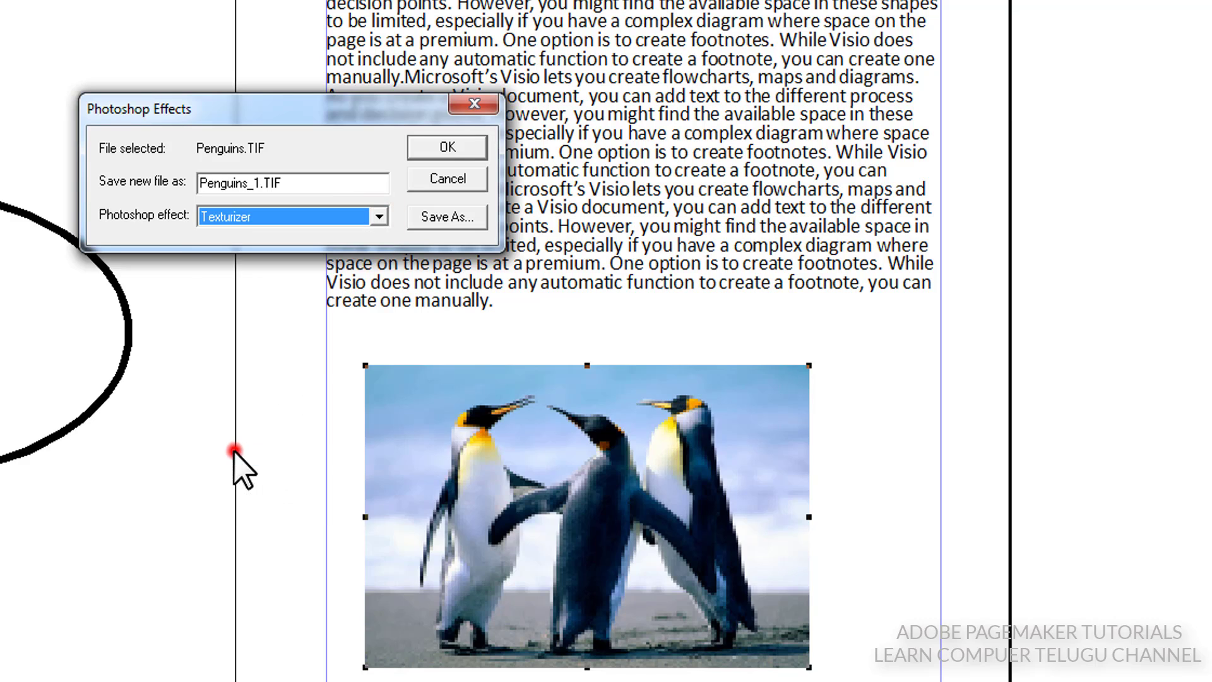
pyautogui.click(449, 150)
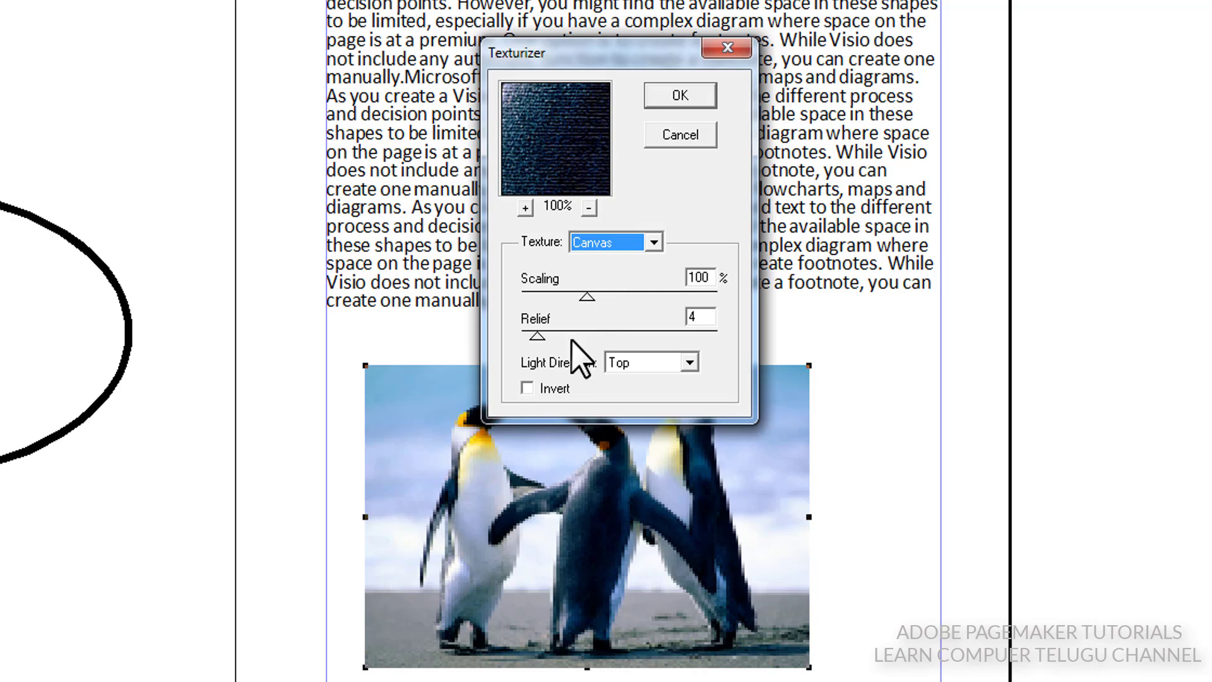
# - Apply the Canvas texture to the penguin picture with 101% scaling and an increased relief
pyautogui.moveTo(587, 296); pyautogui.dragTo(588, 300)
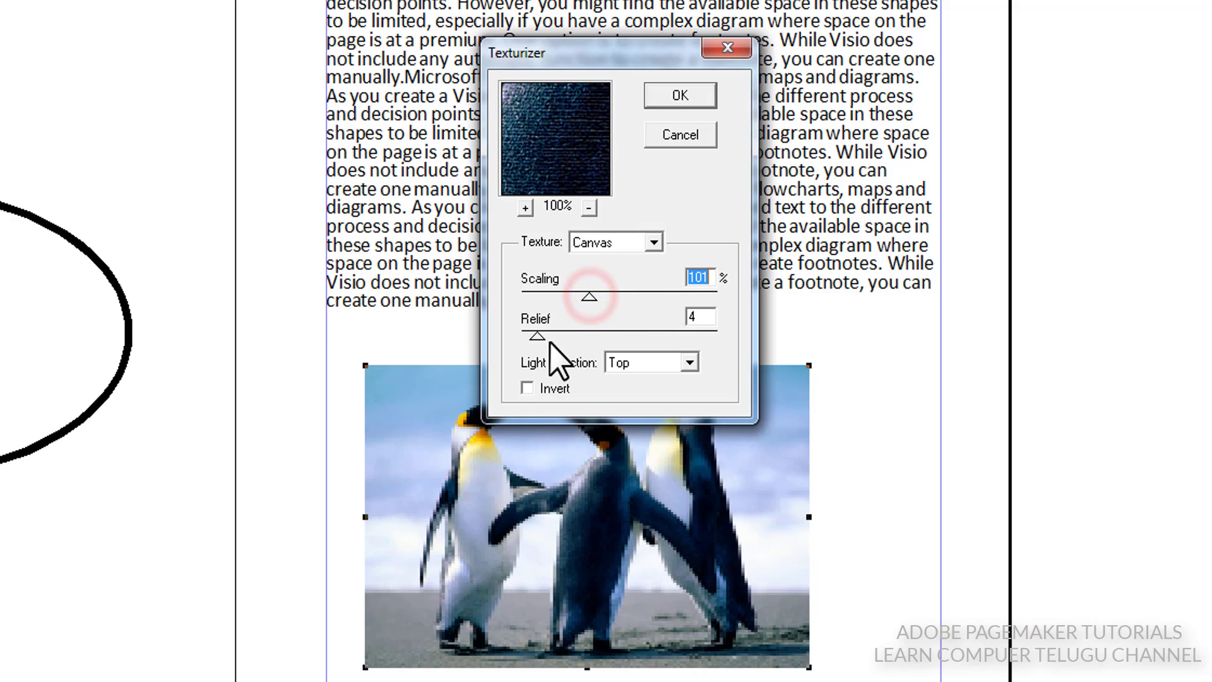
pyautogui.moveTo(535, 332); pyautogui.dragTo(568, 341)
pyautogui.click(680, 96)
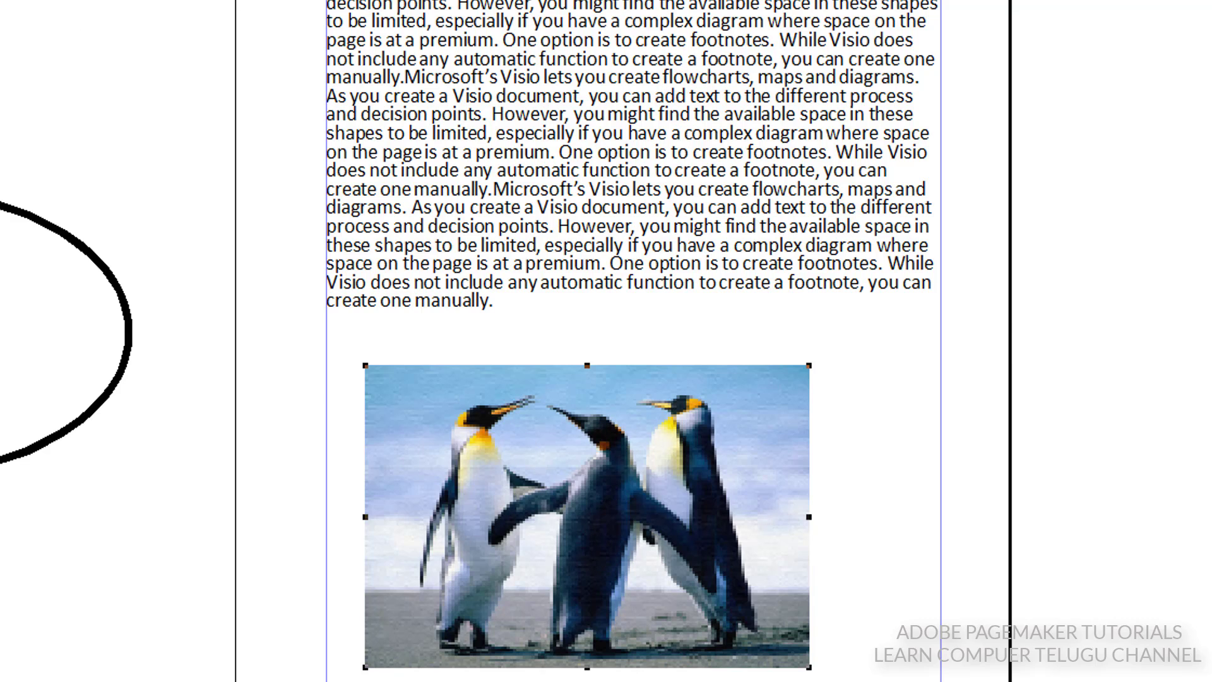
# - Apply the Water Paper effect to the penguin picture with fiber length 15, brightness 60 and contrast 80, saving as Penguins_2.tif
pyautogui.click(167, 26)
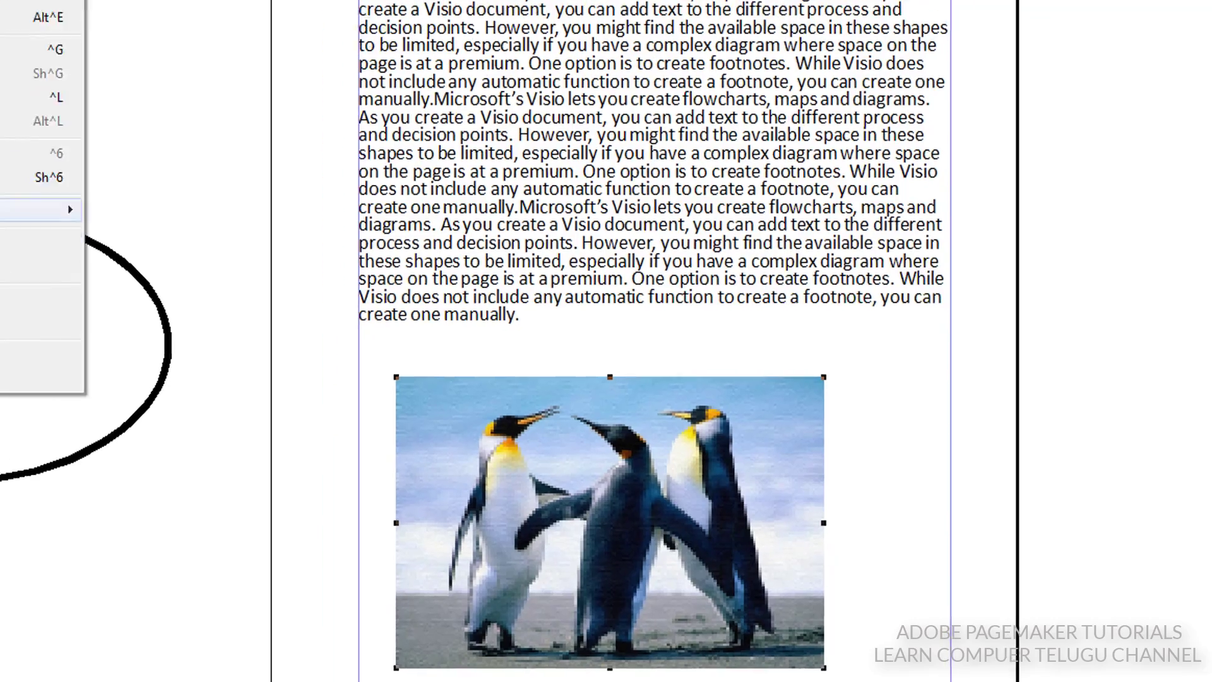
pyautogui.moveTo(253, 323)
pyautogui.click(388, 355)
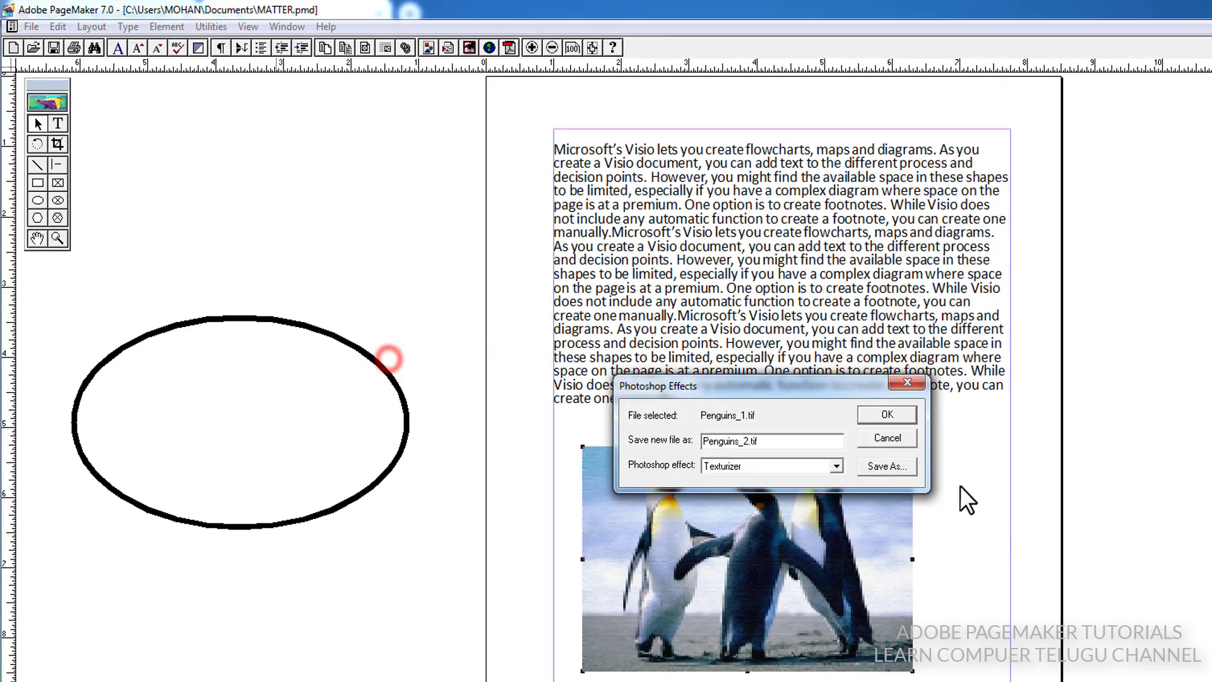
pyautogui.click(830, 462)
pyautogui.click(770, 665)
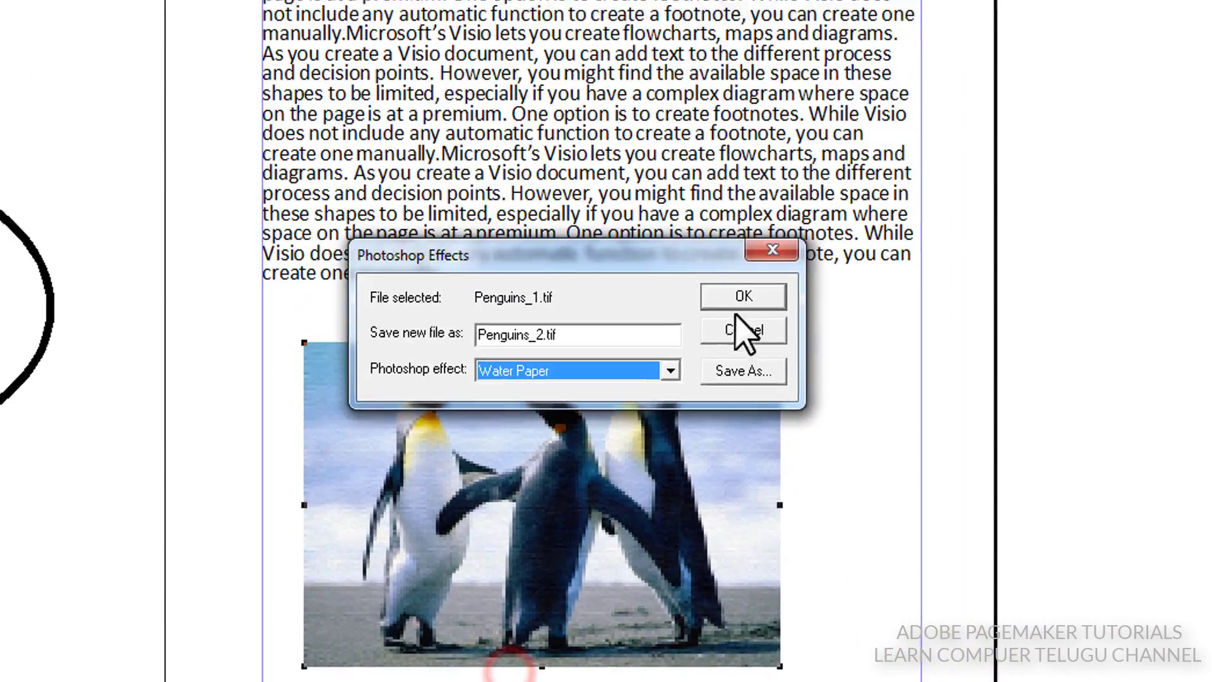
pyautogui.click(743, 296)
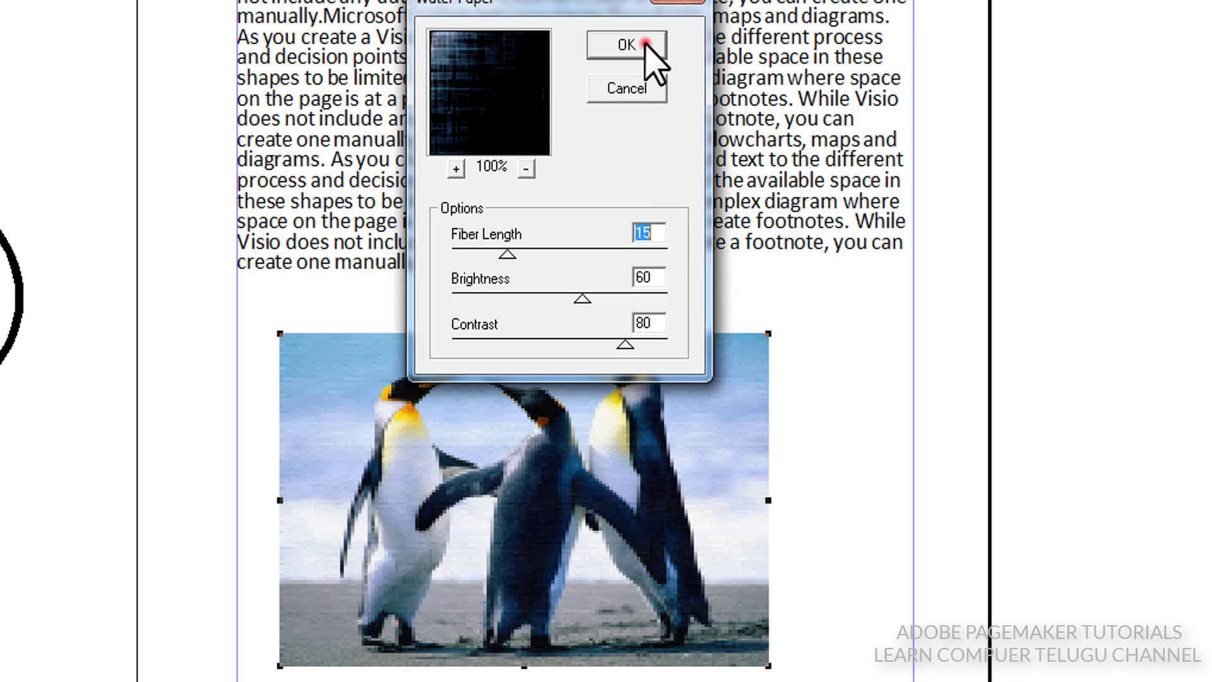
pyautogui.click(645, 44)
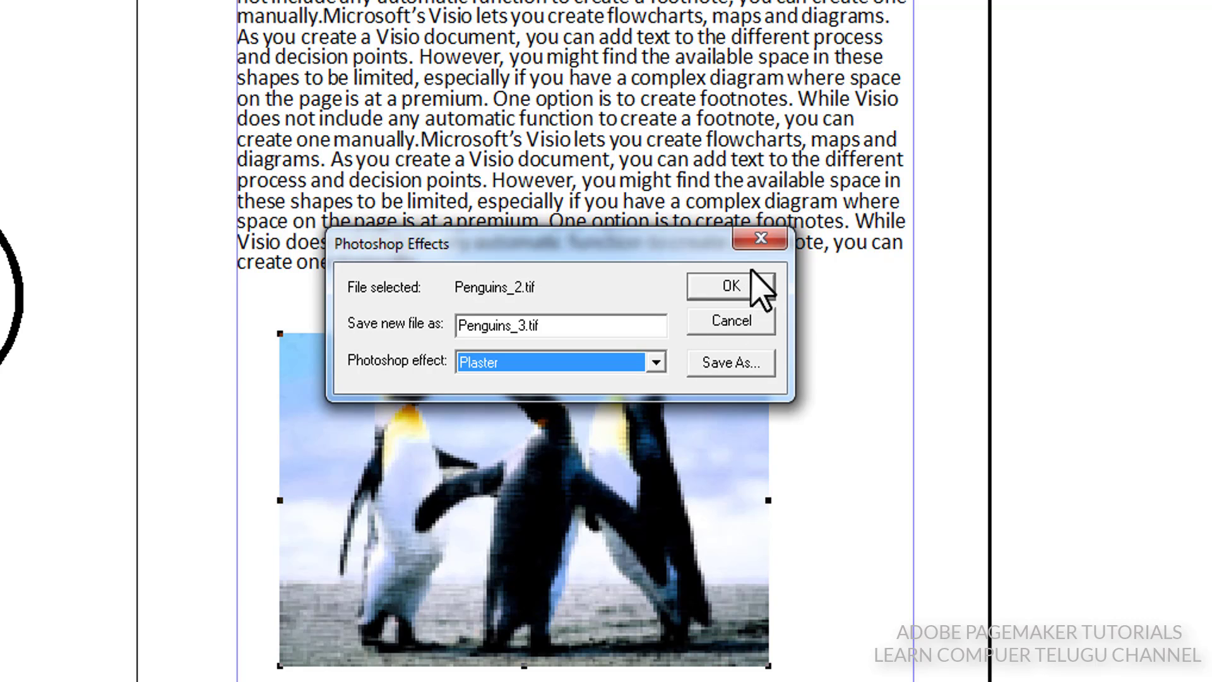
# - Apply the Plaster effect to the penguin picture with image balance 20, smoothness 2 and top light, saving as Penguins_3.tif
pyautogui.click(747, 282)
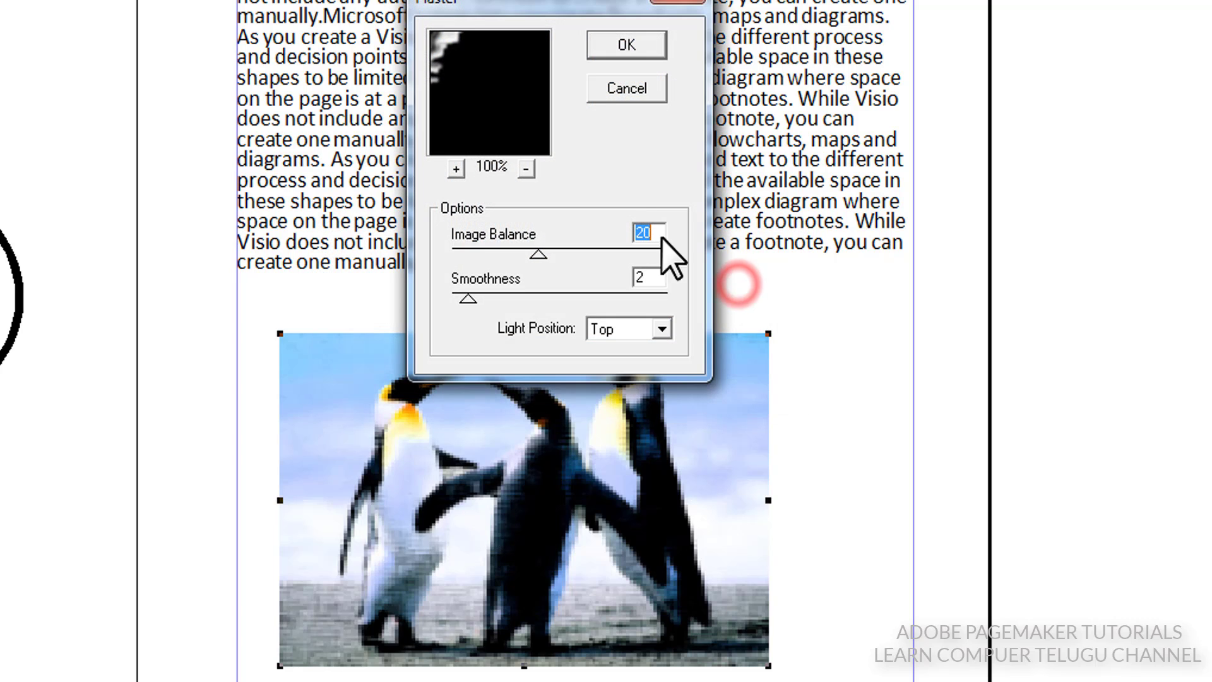
pyautogui.click(627, 45)
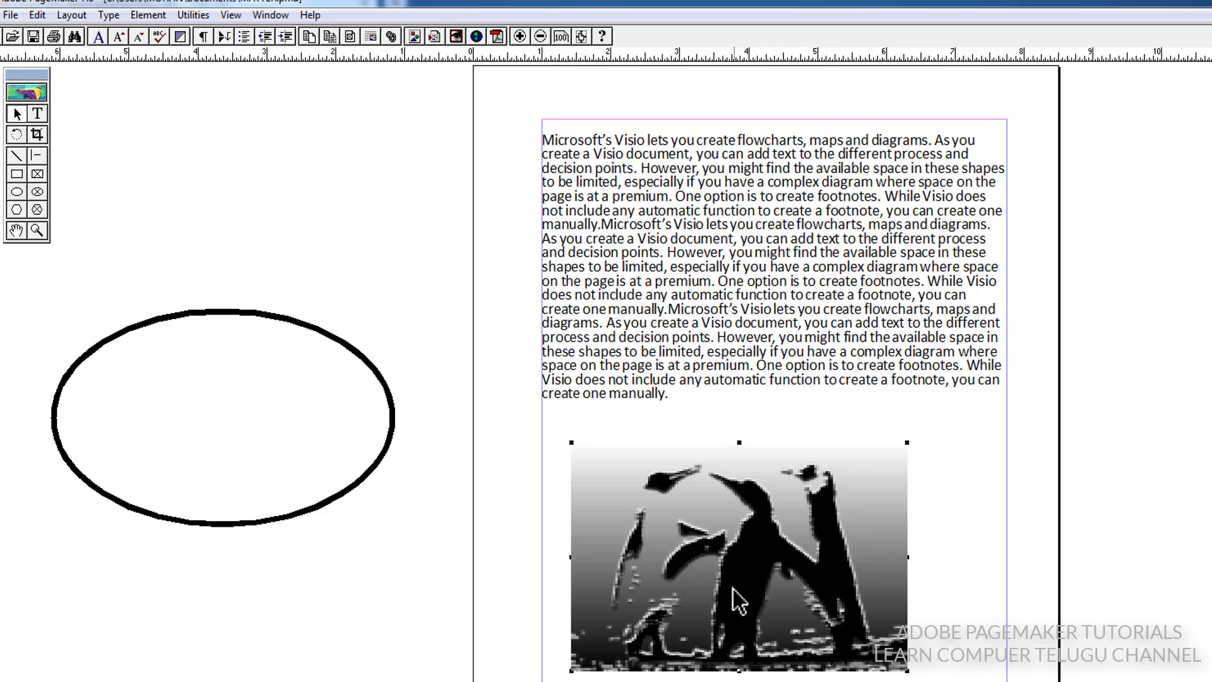
pyautogui.click(960, 562)
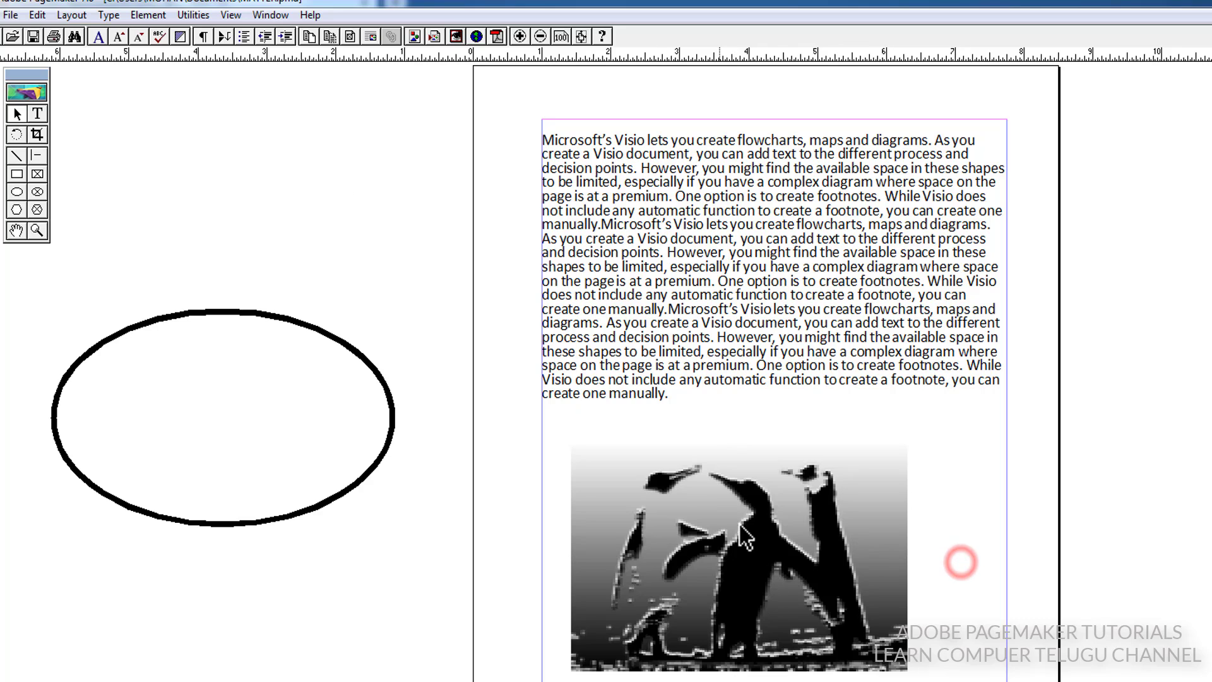
pyautogui.click(710, 517)
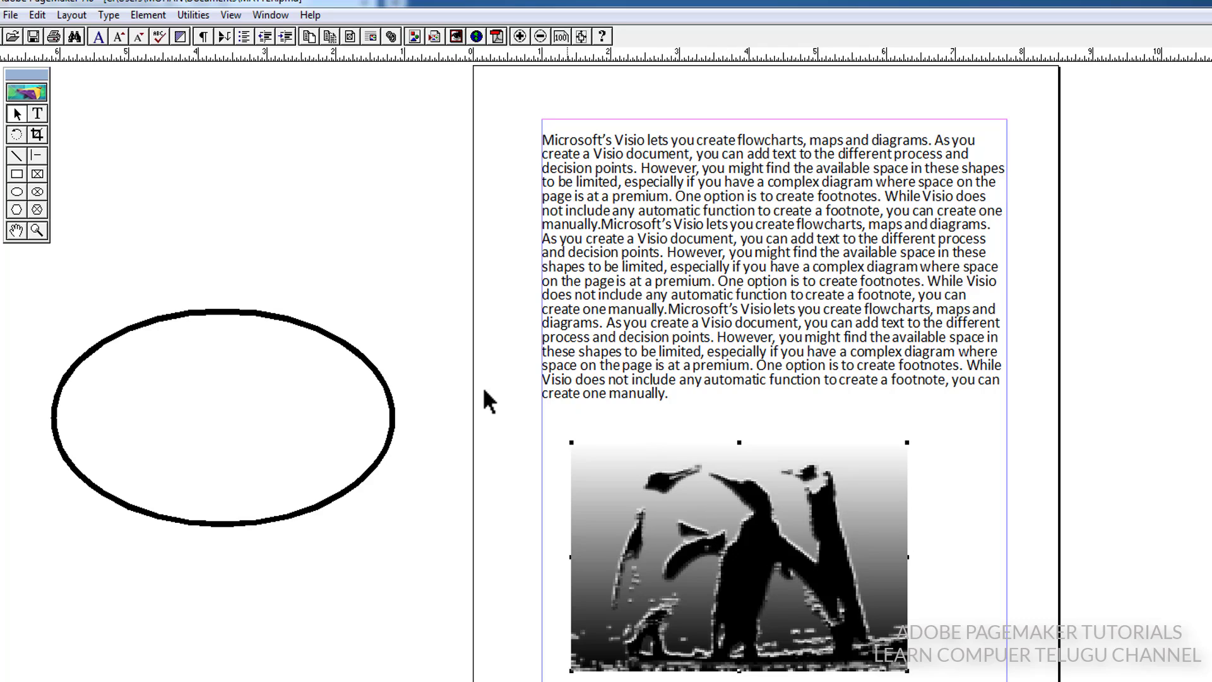
# - Review the penguin picture's link information and the available file locations without changing the link
pyautogui.click(146, 12)
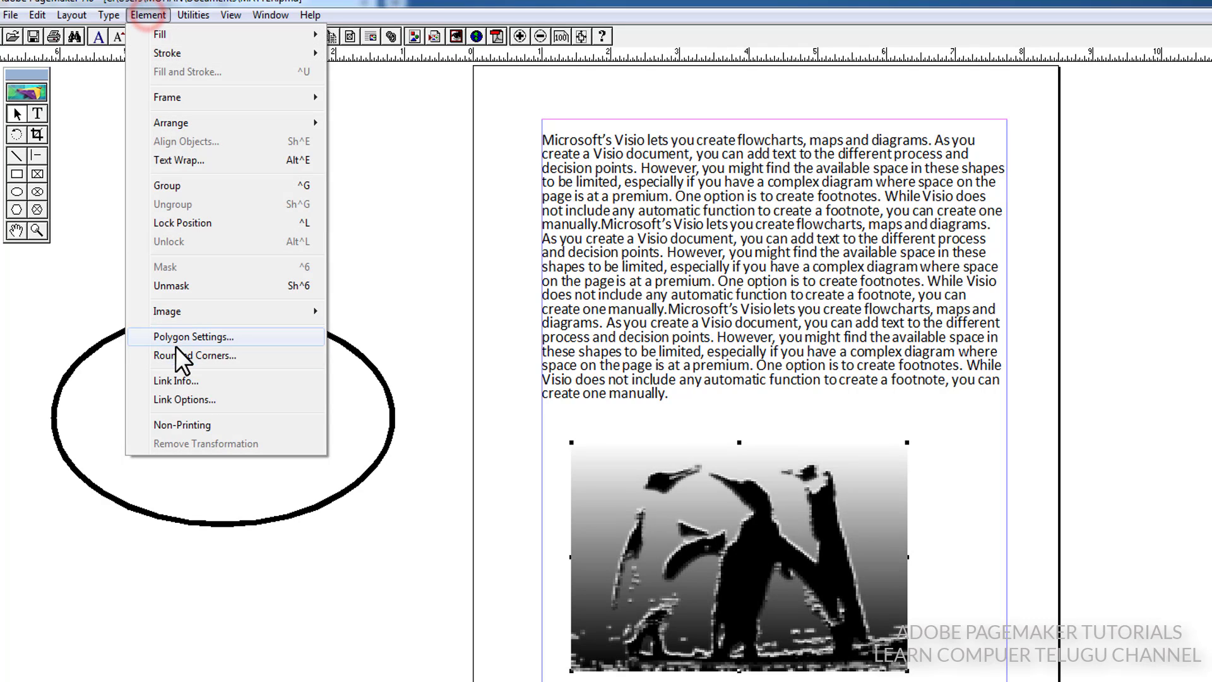
pyautogui.click(176, 381)
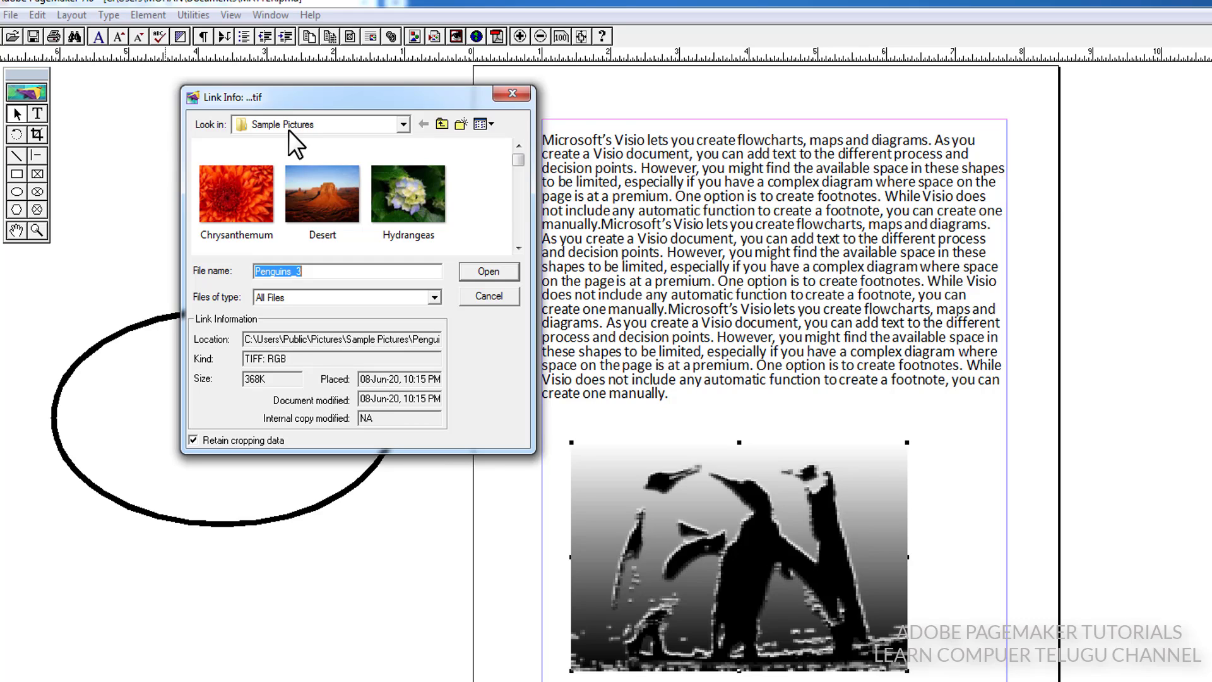
pyautogui.click(404, 123)
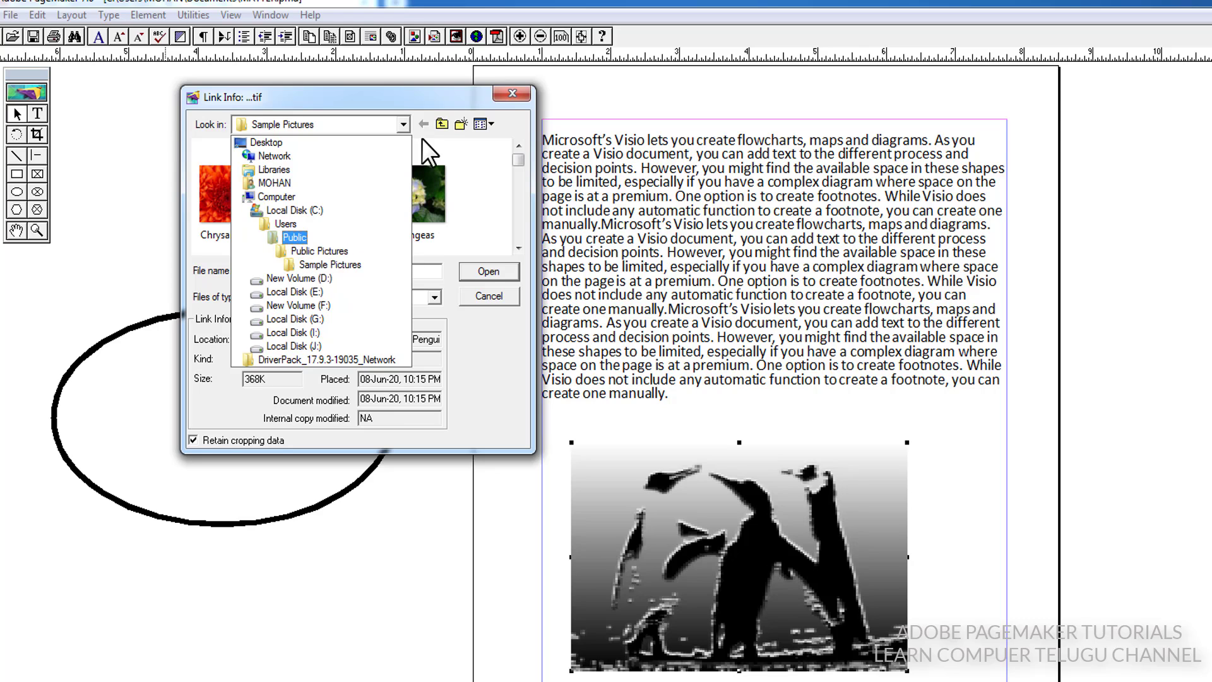
pyautogui.click(417, 97)
pyautogui.click(476, 298)
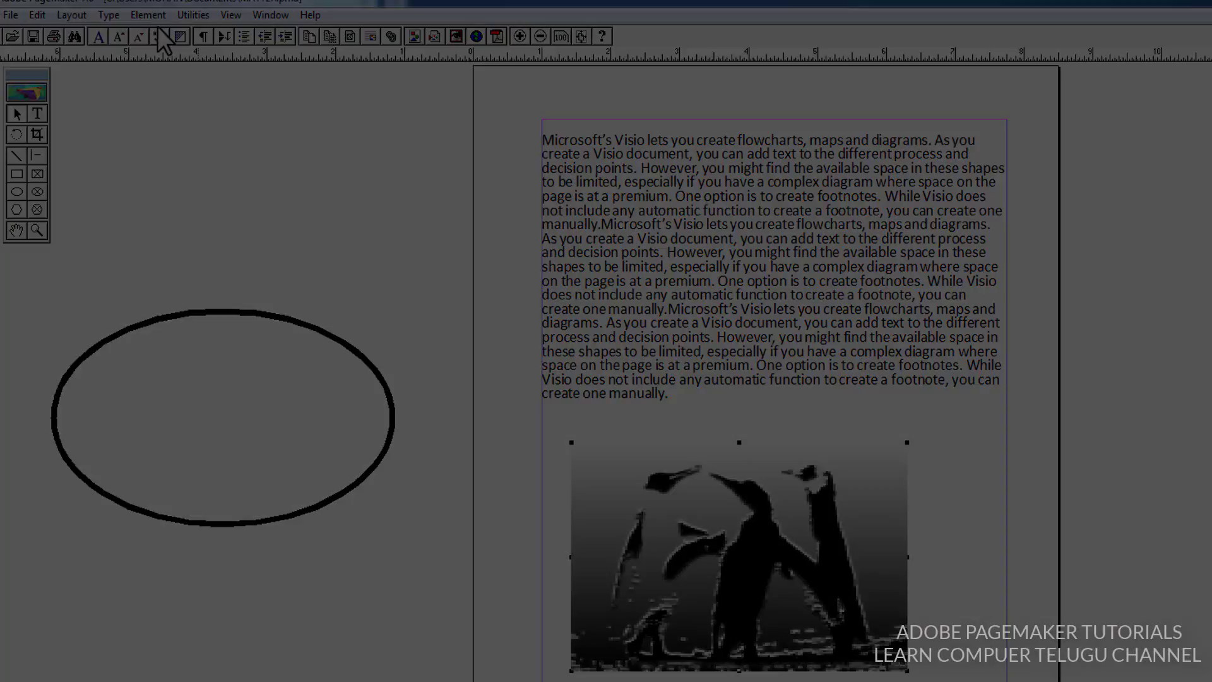
# - Clear the ellipse off the pasteboard beside the page and draw a hexagon about 4 in wide and 2.8 in tall there
pyautogui.click(147, 15)
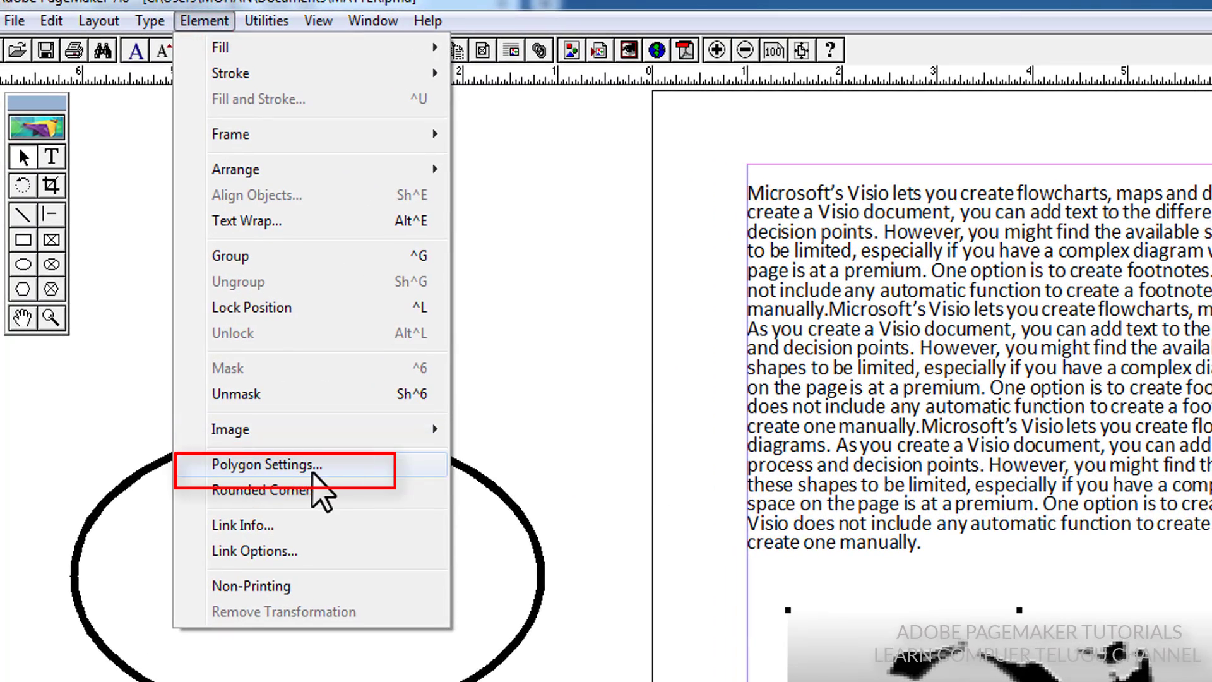
pyautogui.click(533, 526)
pyautogui.moveTo(534, 525); pyautogui.dragTo(1211, 681)
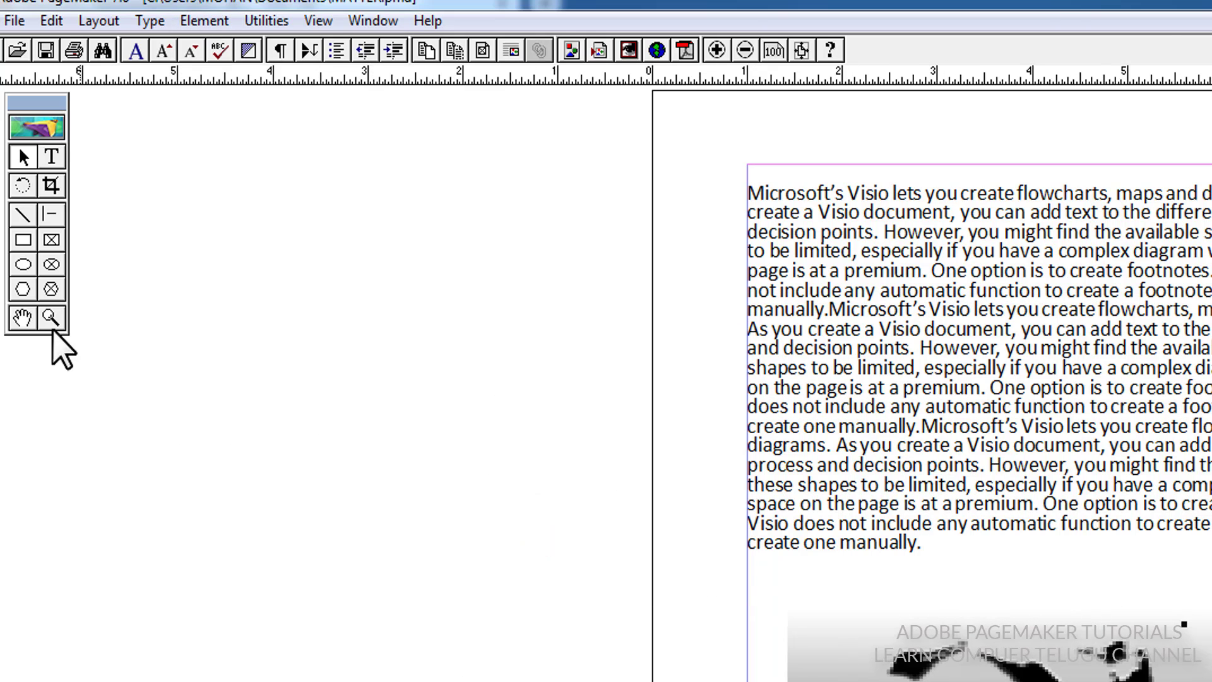
pyautogui.click(19, 288)
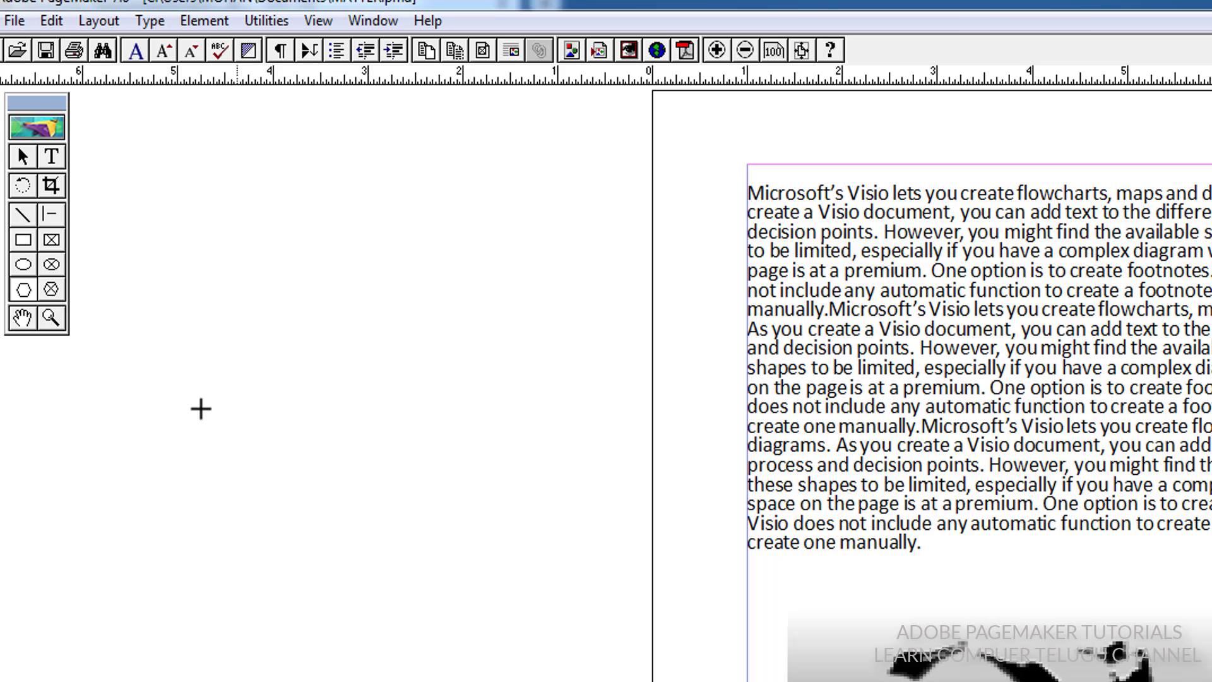
pyautogui.moveTo(231, 483); pyautogui.dragTo(554, 680)
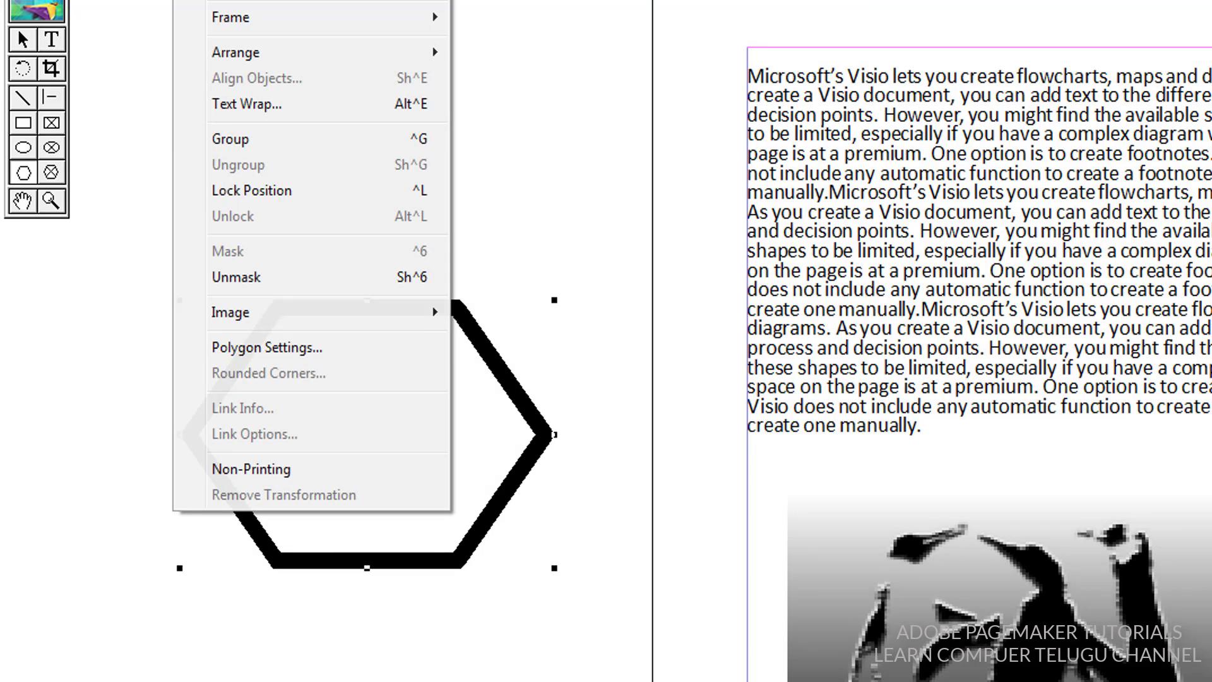
# - Turn the hexagon into a star by setting its polygon settings to 21 sides and a 21% star inset
pyautogui.click(249, 345)
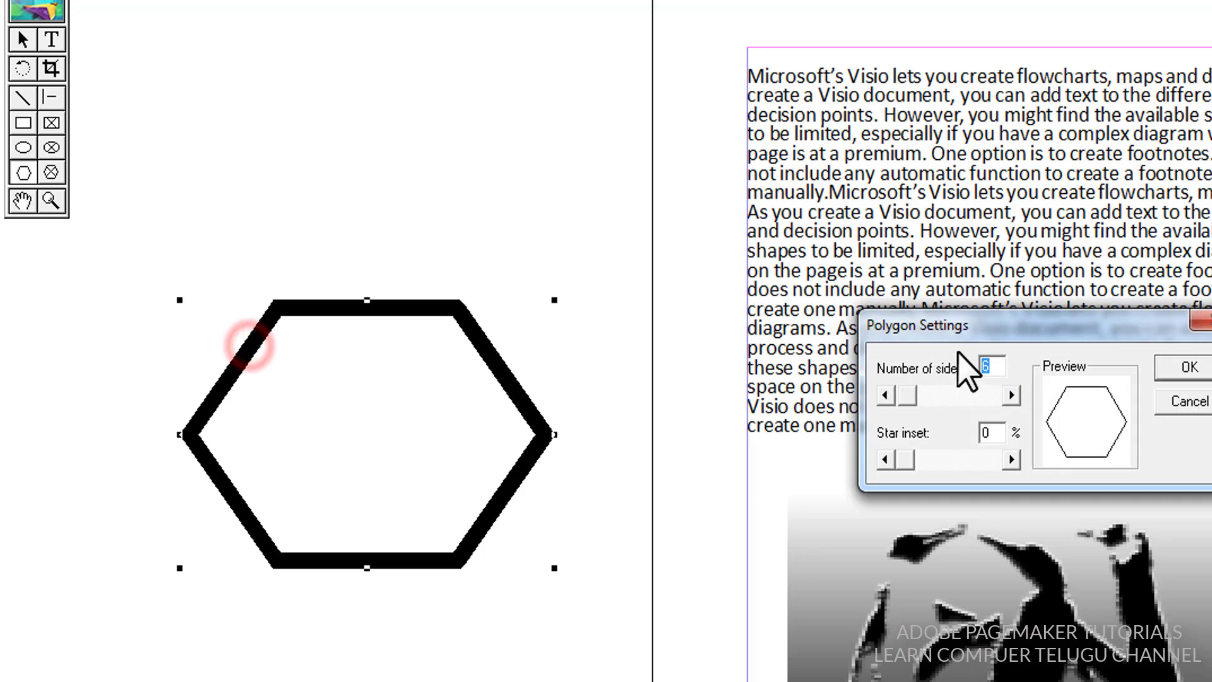
pyautogui.moveTo(973, 334); pyautogui.dragTo(723, 295)
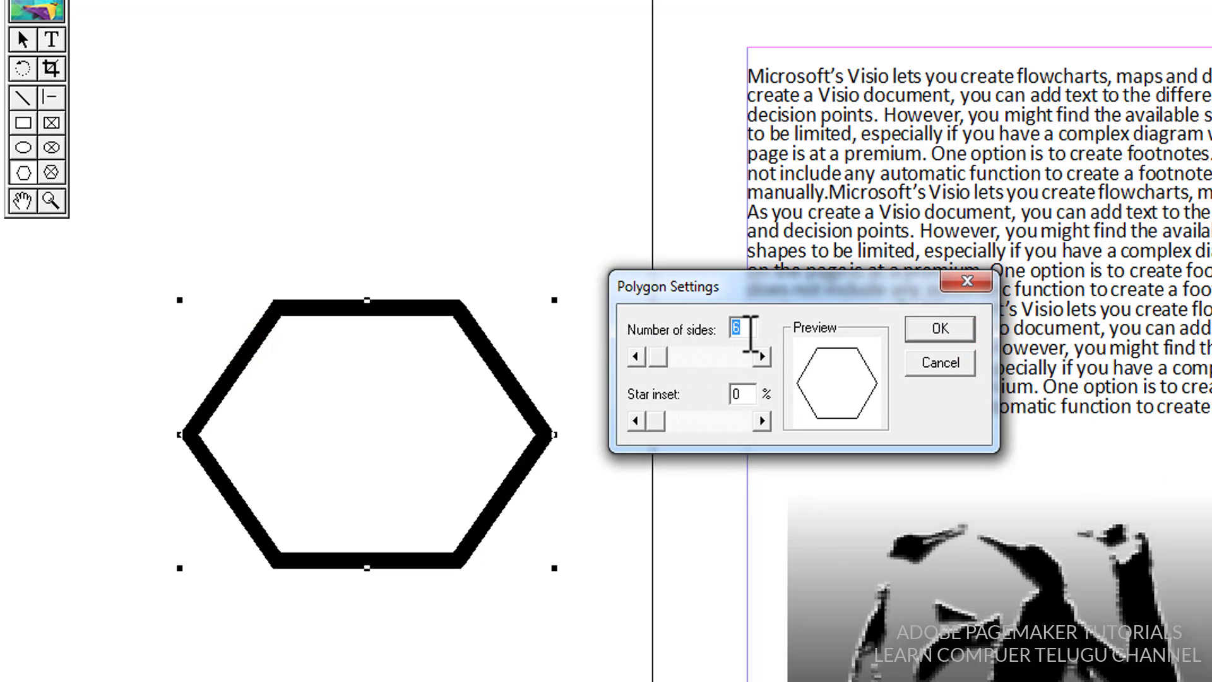
pyautogui.write('10')
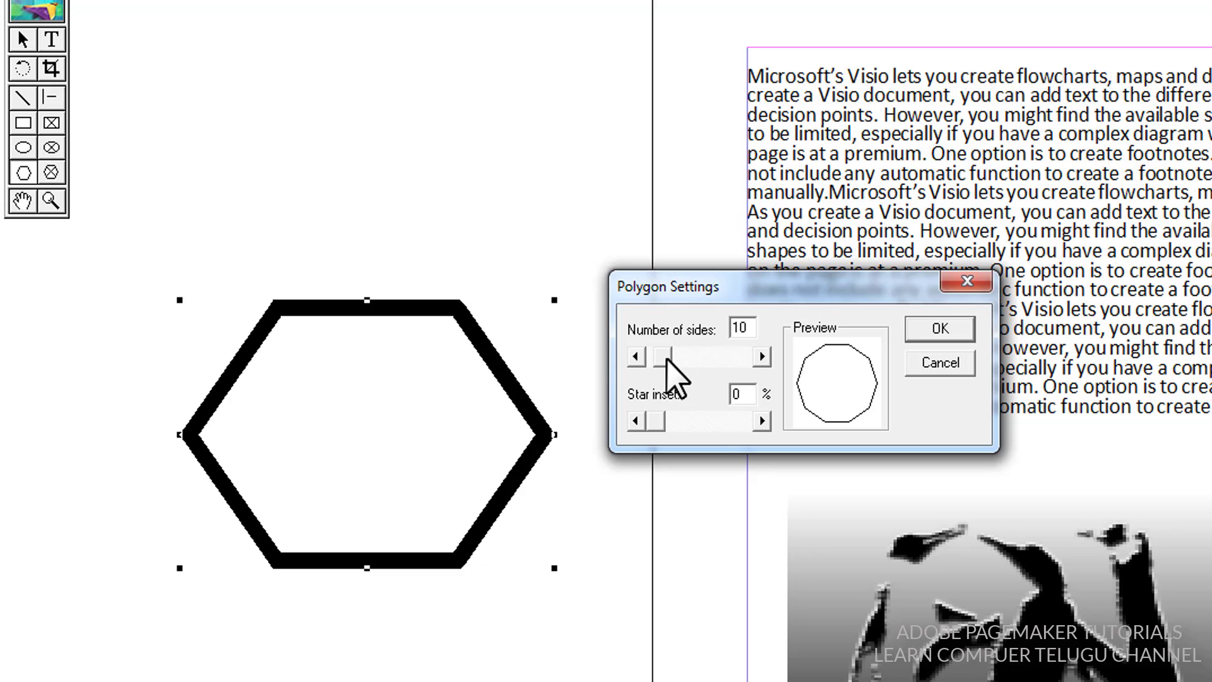
pyautogui.moveTo(667, 358)
pyautogui.mouseDown()
pyautogui.moveTo(705, 365)
pyautogui.moveTo(673, 367)
pyautogui.mouseUp()
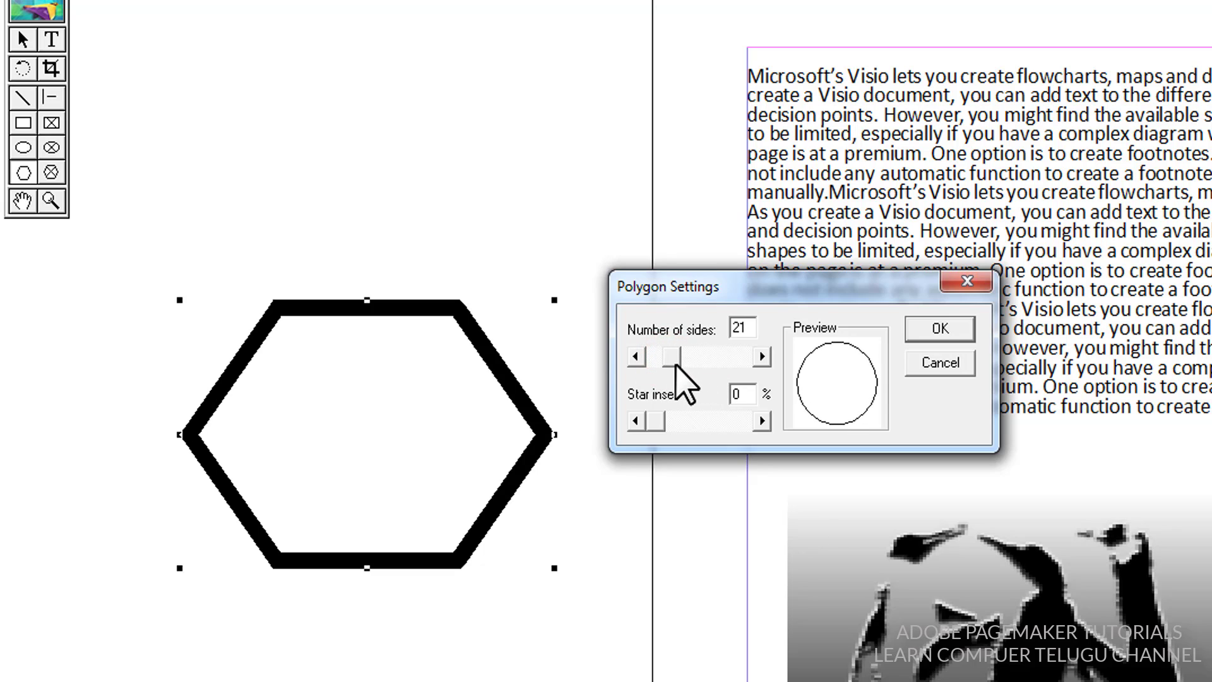
pyautogui.moveTo(663, 422); pyautogui.dragTo(678, 422)
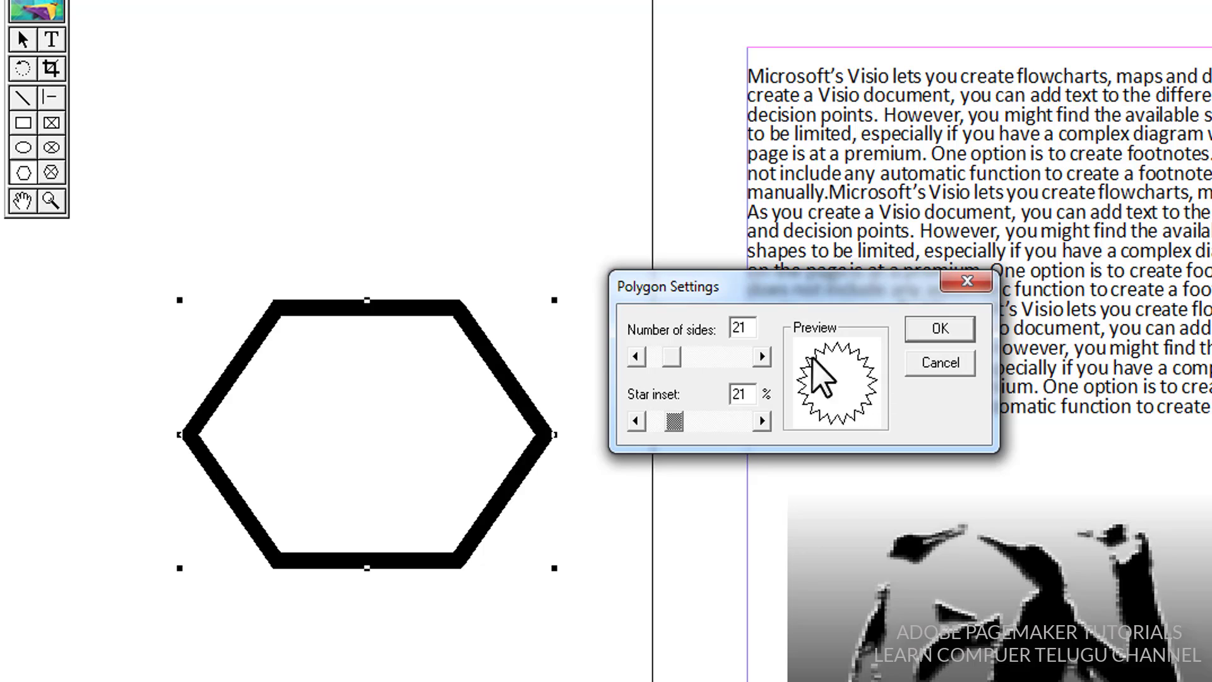
pyautogui.click(941, 328)
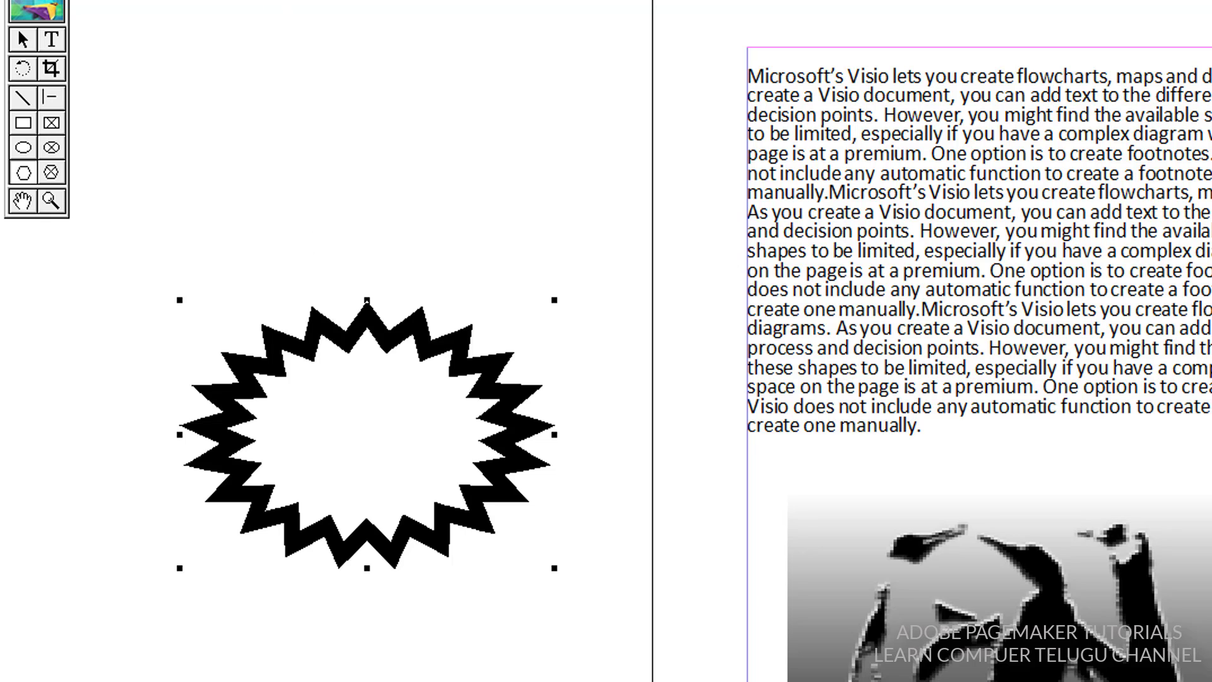
# - Draw a rectangle about 4.4 in wide and 2.4 in tall on the pasteboard above the star
pyautogui.click(195, 1)
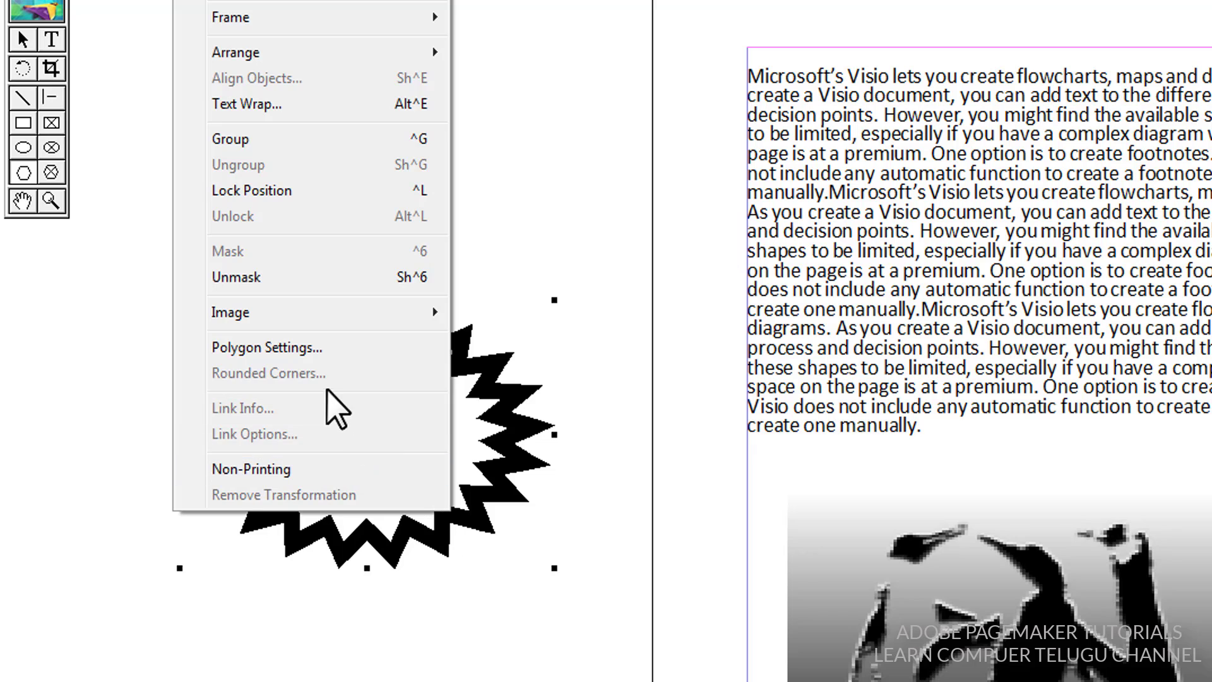
pyautogui.click(507, 557)
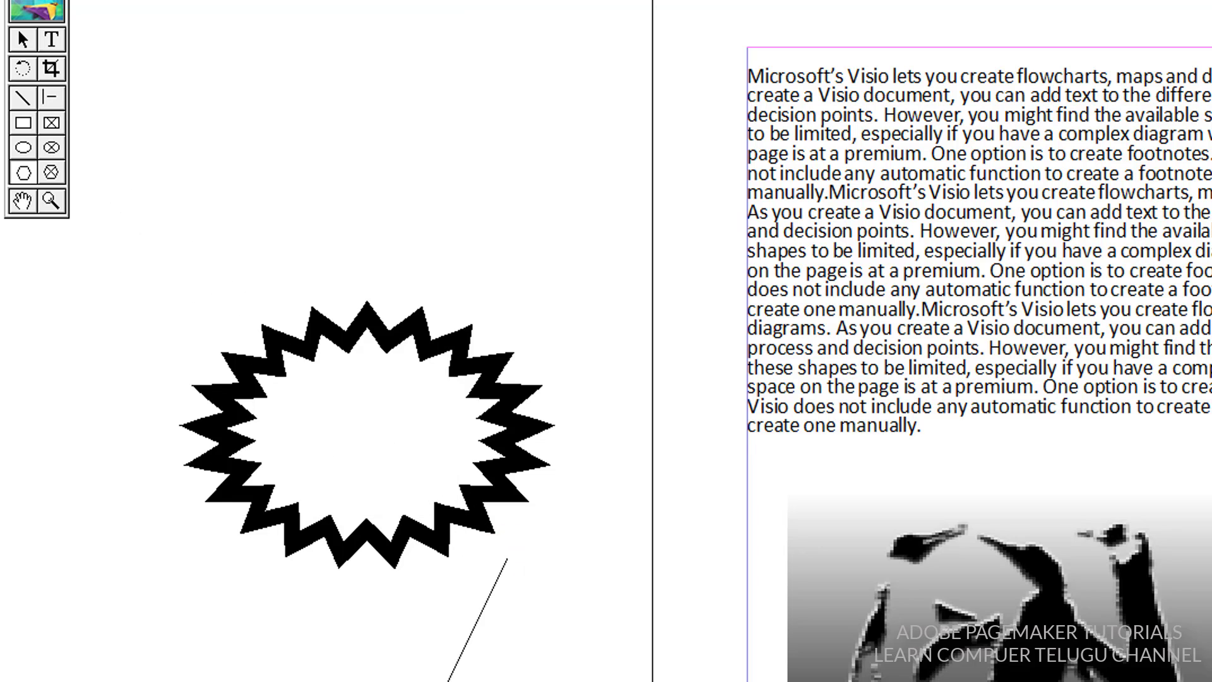
pyautogui.press('Escape')
pyautogui.click(23, 123)
pyautogui.moveTo(169, 35); pyautogui.dragTo(586, 261)
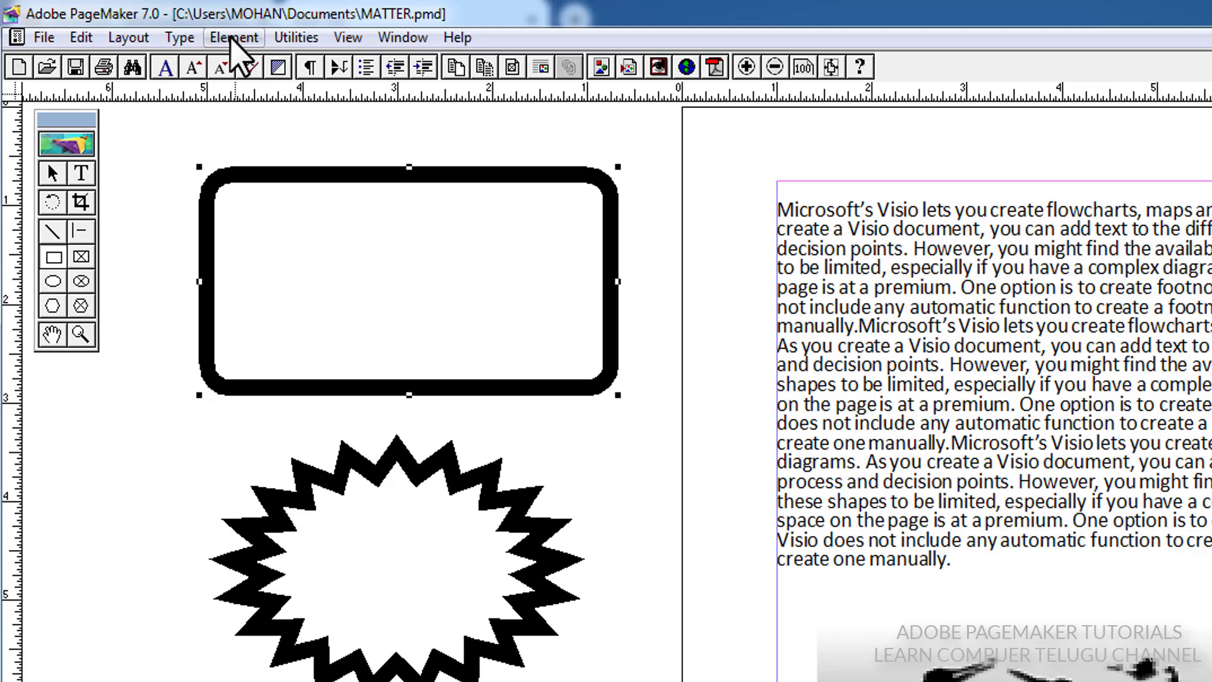
# - Give the selected rectangle square corners using the first Rounded Corners preset
pyautogui.click(233, 38)
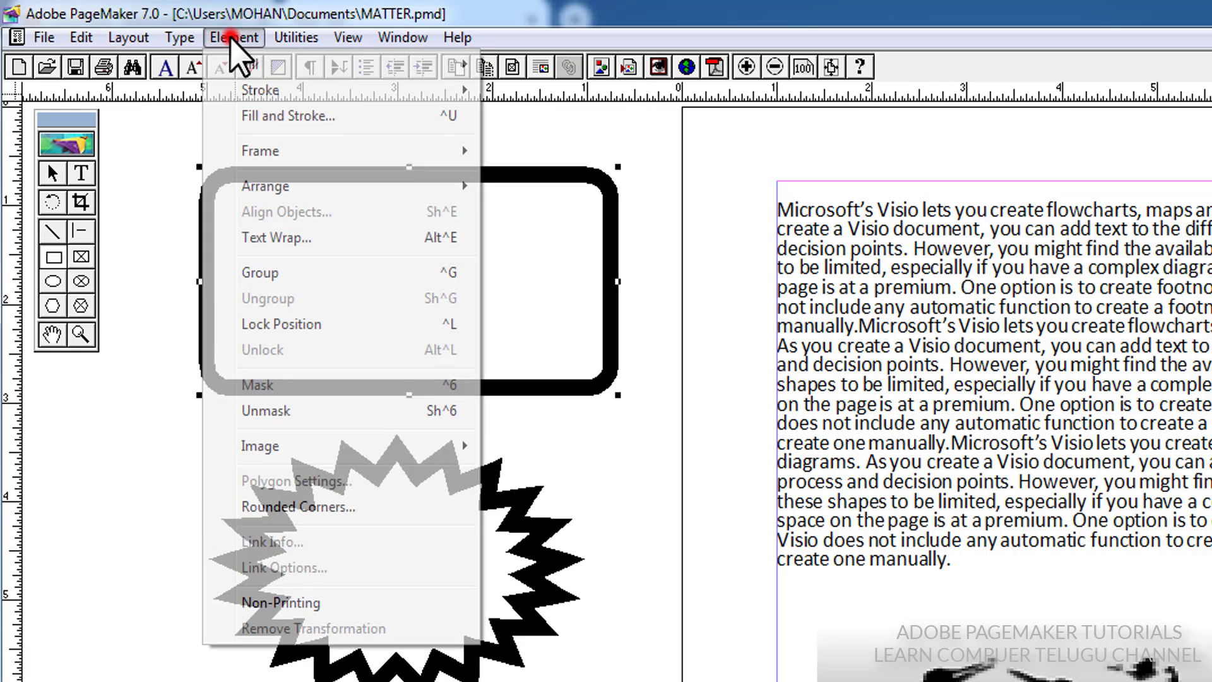
pyautogui.click(284, 508)
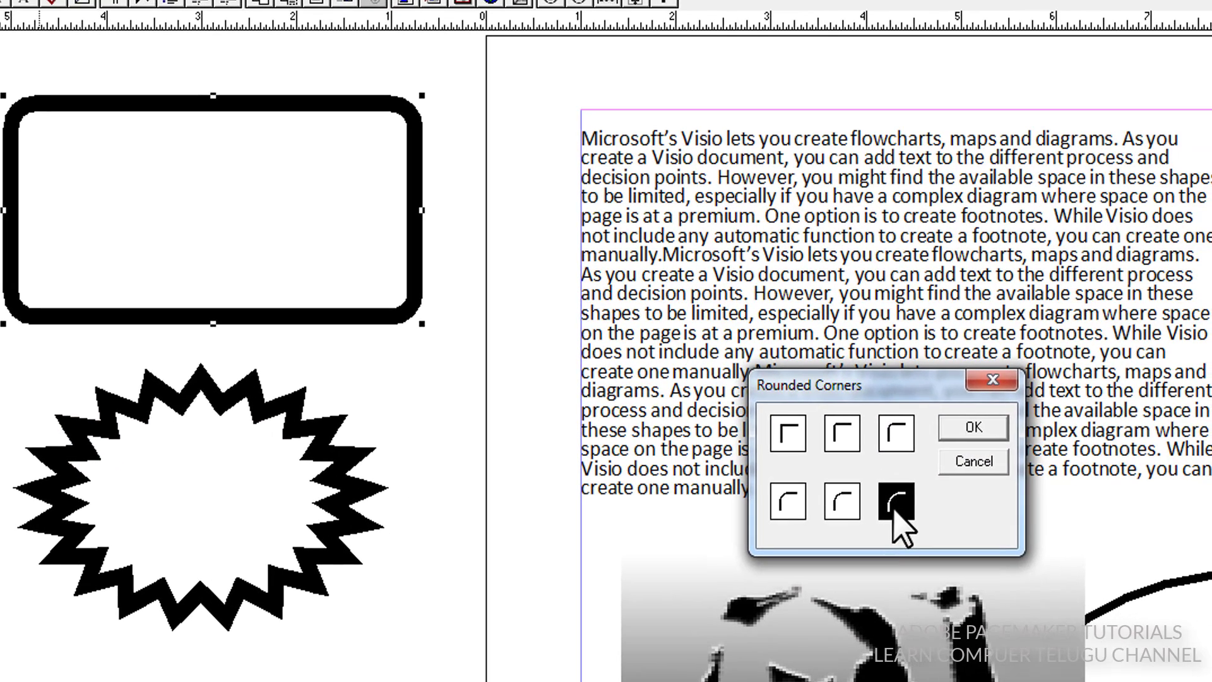
pyautogui.click(786, 439)
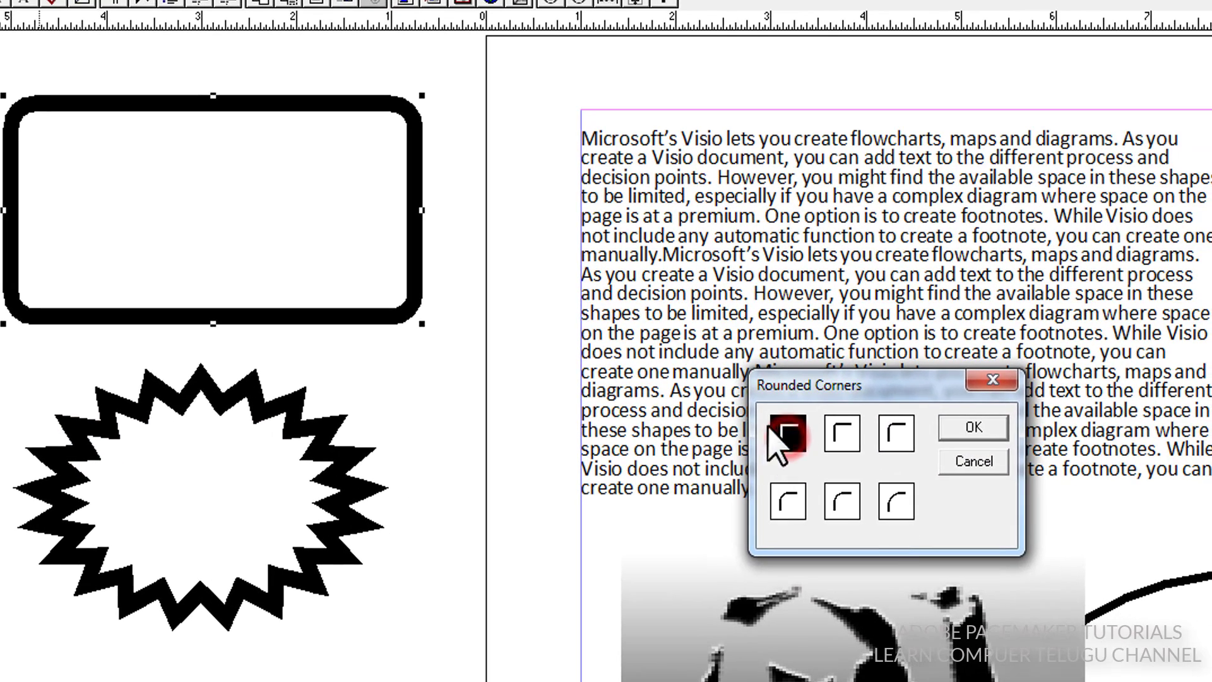
pyautogui.click(972, 430)
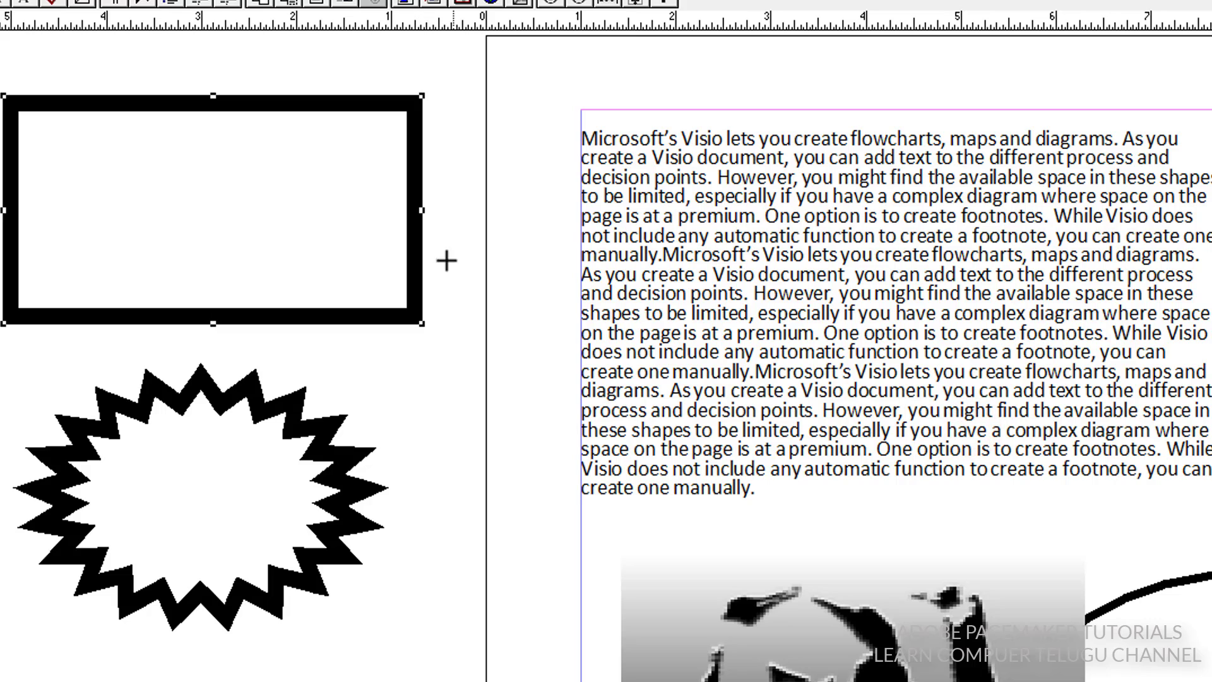
# - Round the rectangle's corners using the first preset in the second row of the Rounded Corners options
pyautogui.click(32, 3)
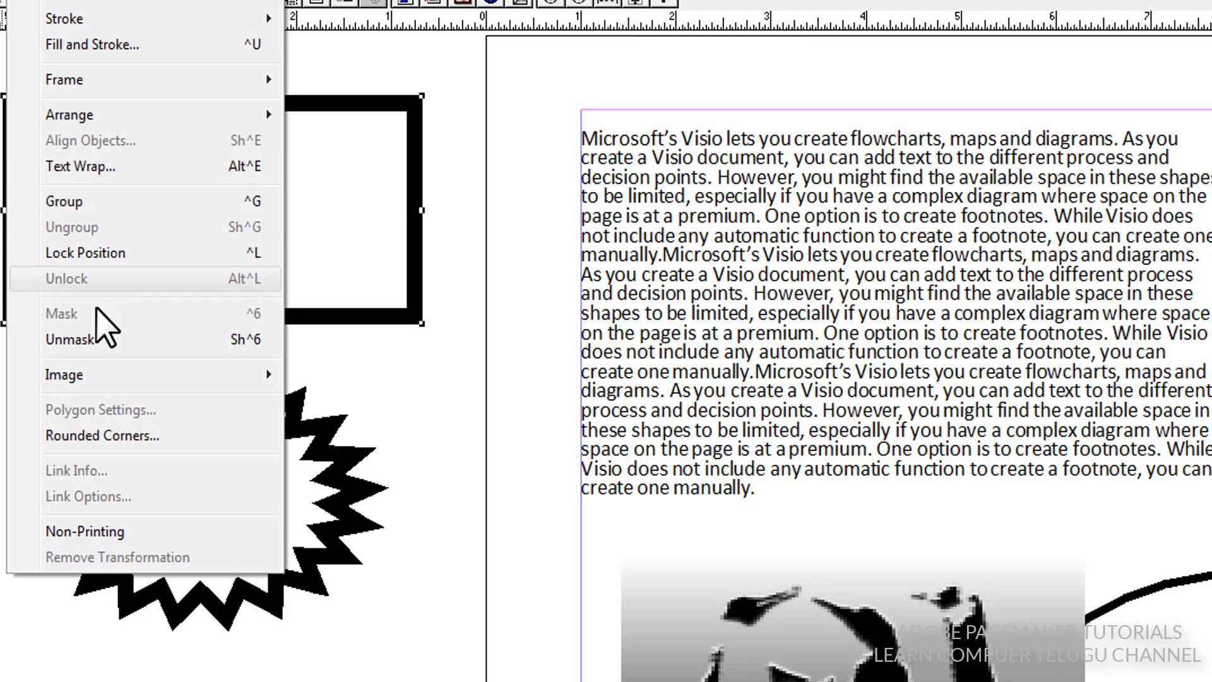
pyautogui.click(108, 435)
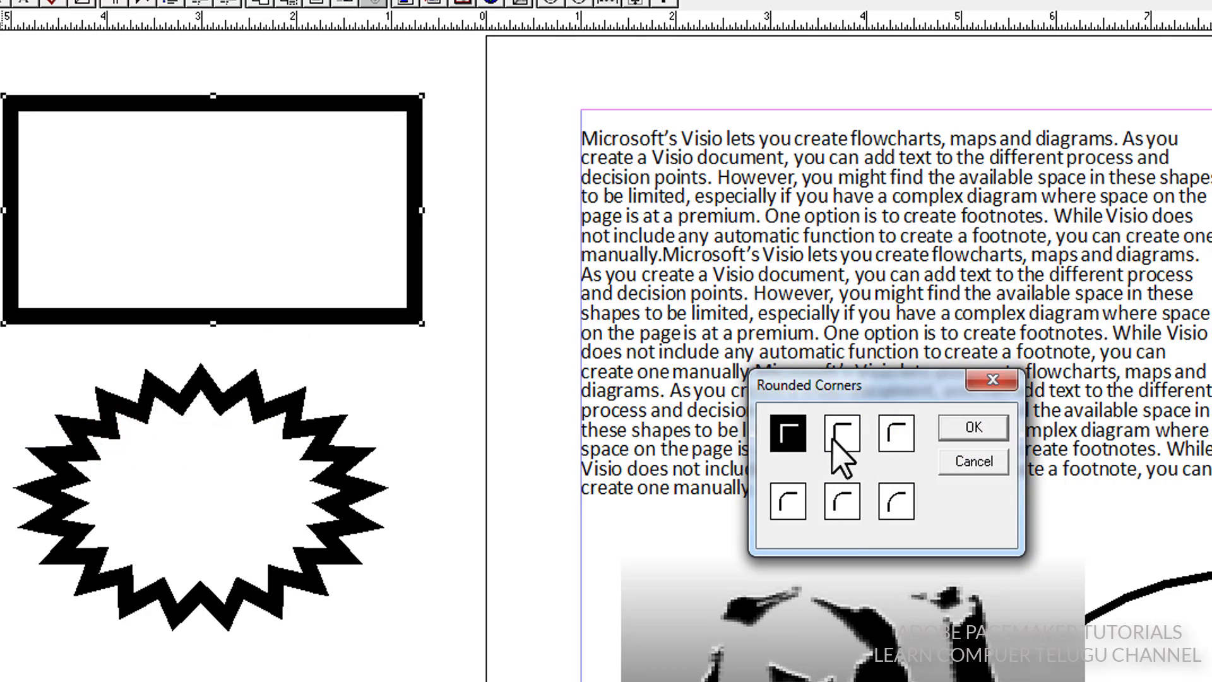
pyautogui.click(895, 434)
pyautogui.click(787, 500)
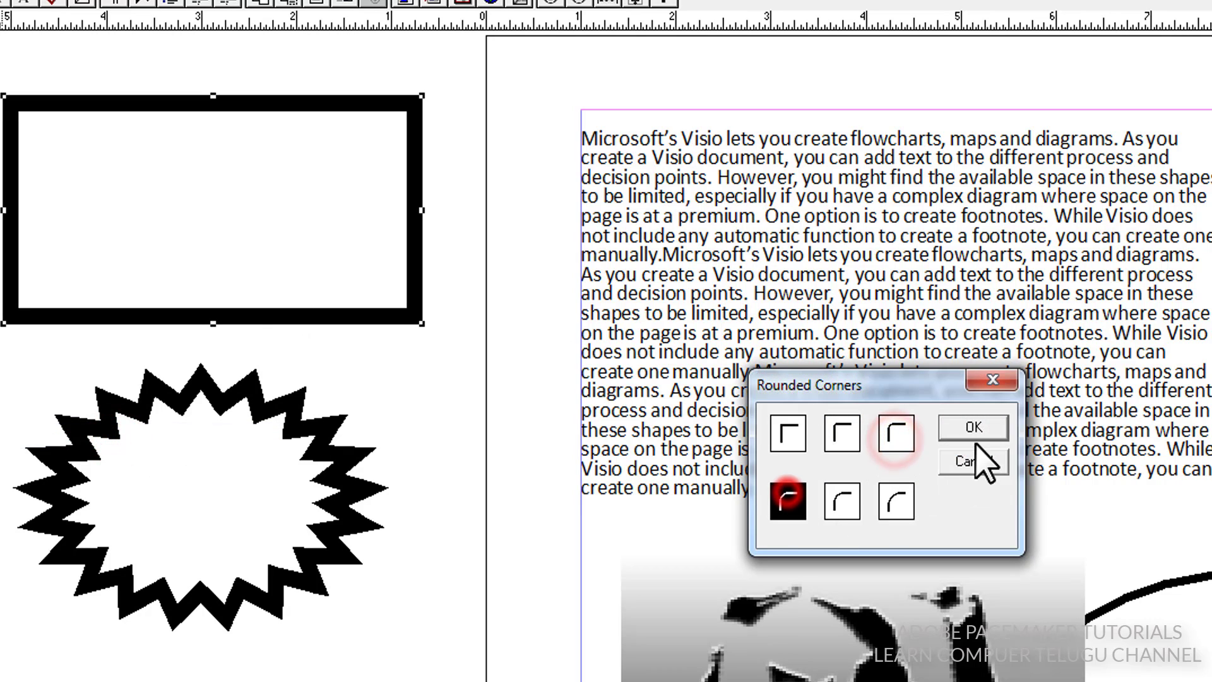
pyautogui.click(973, 427)
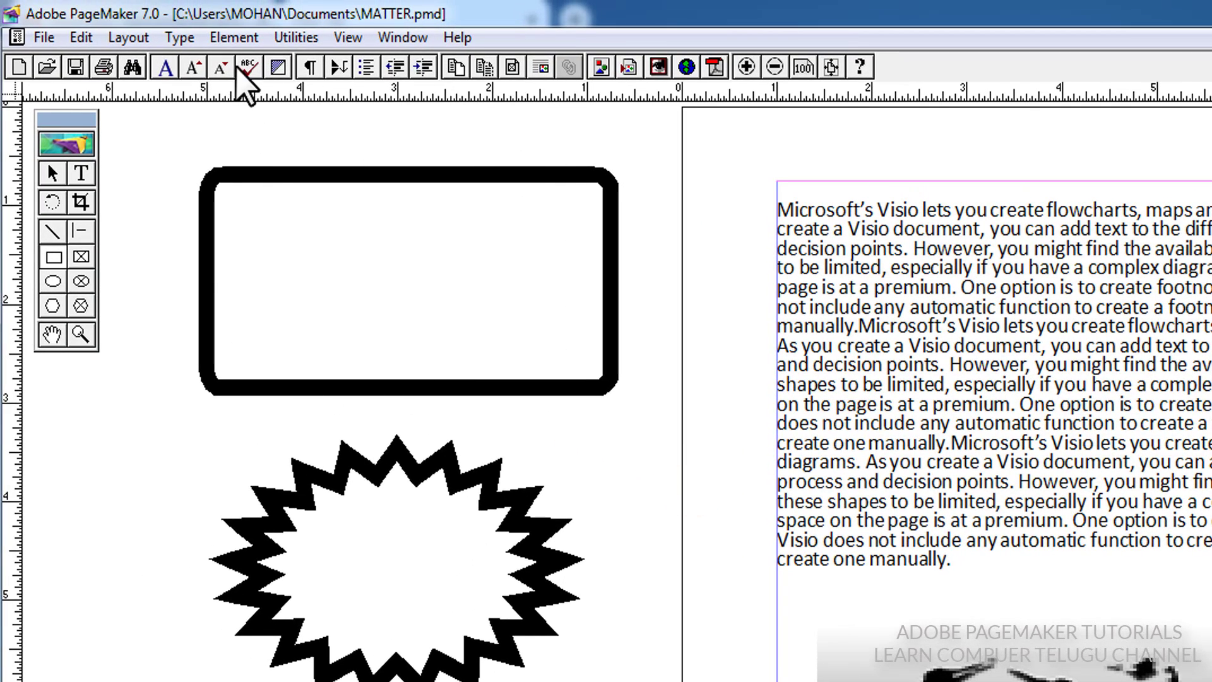
# - Review the default link options for text and graphics without changing them
pyautogui.click(234, 37)
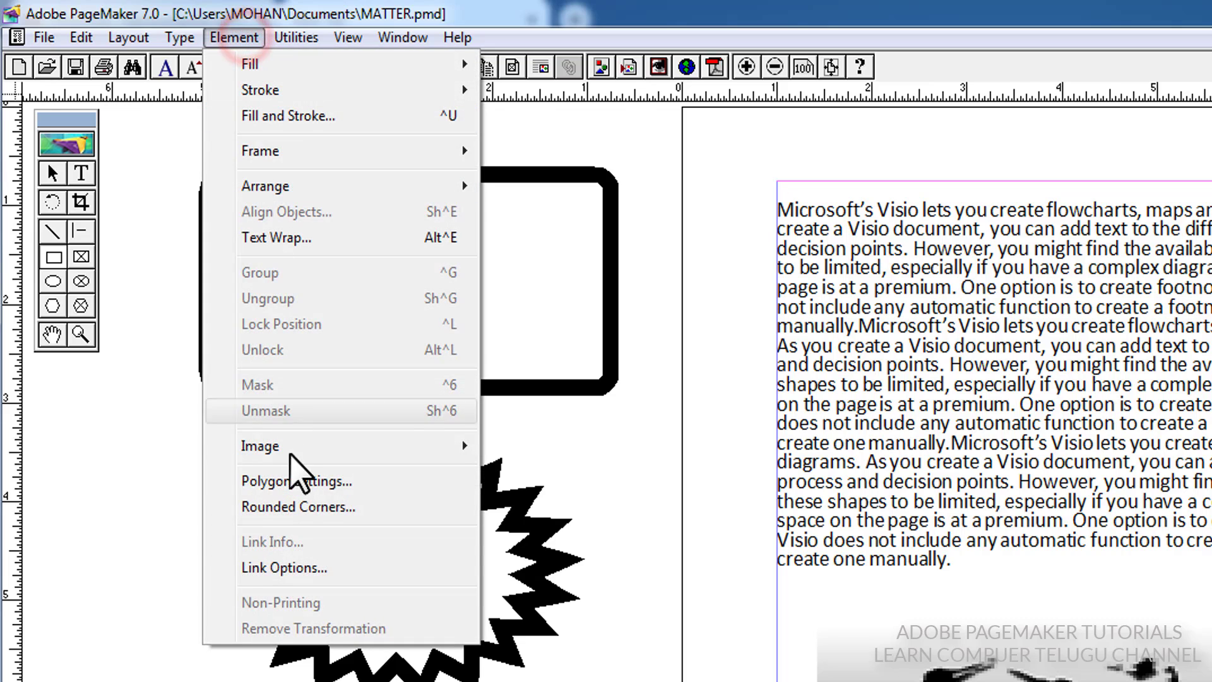
pyautogui.click(296, 568)
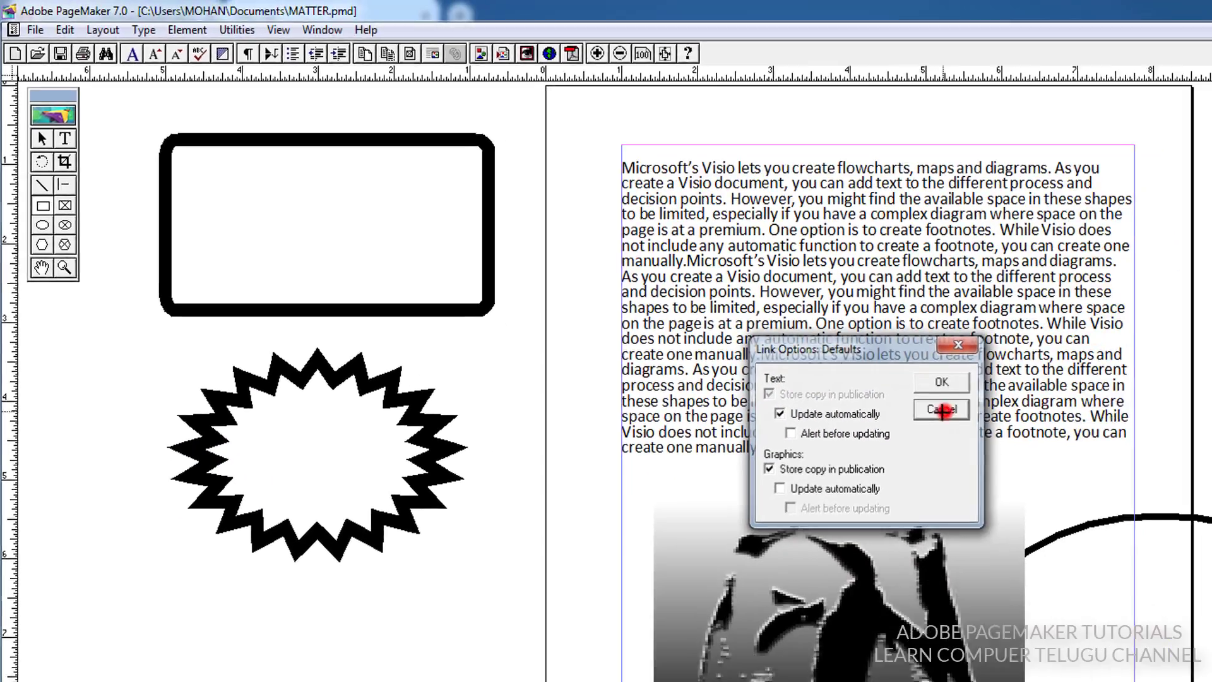
pyautogui.click(942, 410)
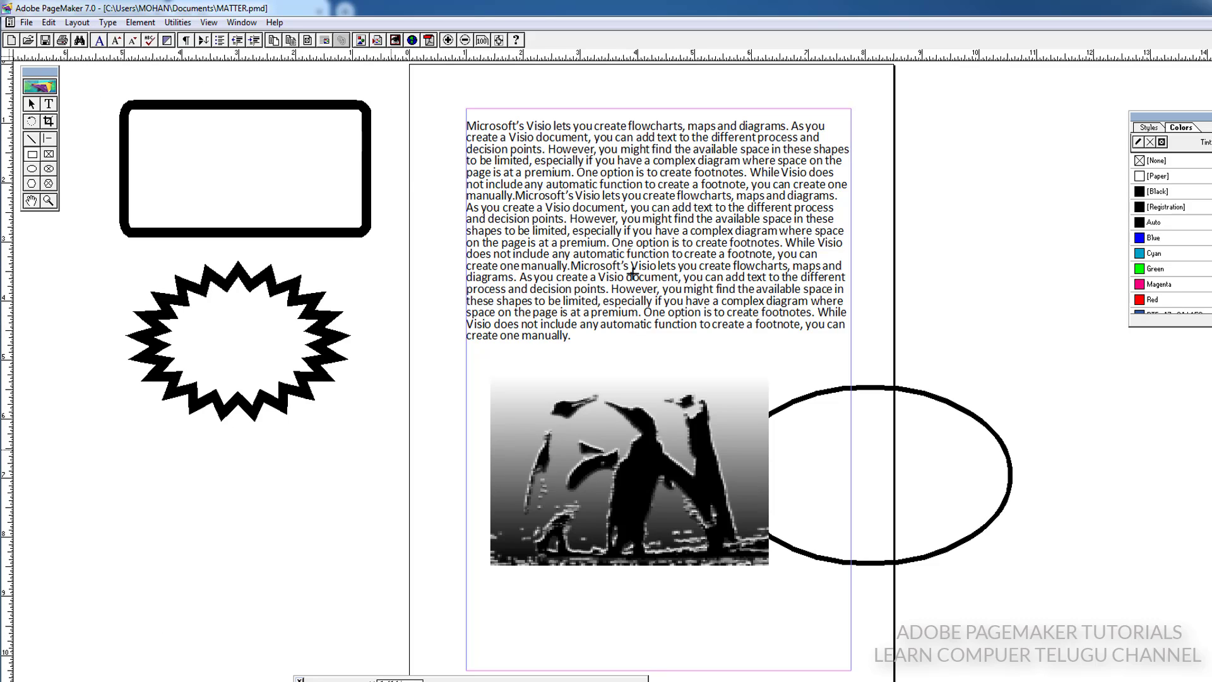
# - Switch to Paint and fill the blank canvas with black
pyautogui.press('super')
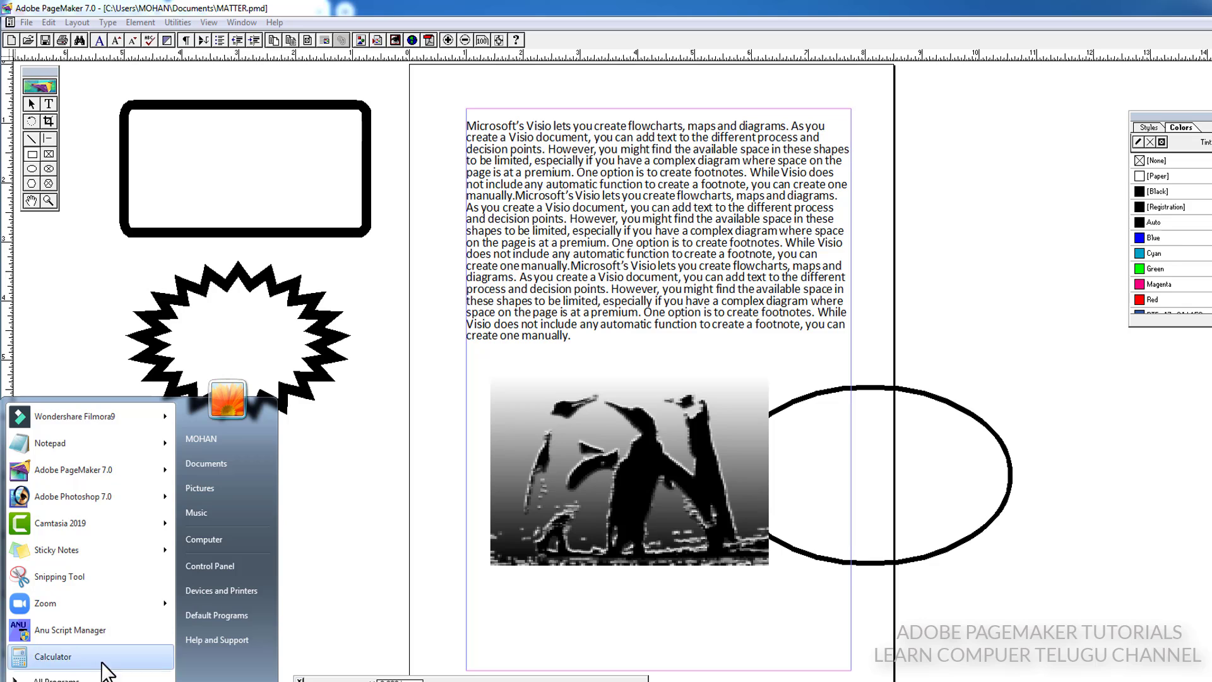
pyautogui.write('paint')
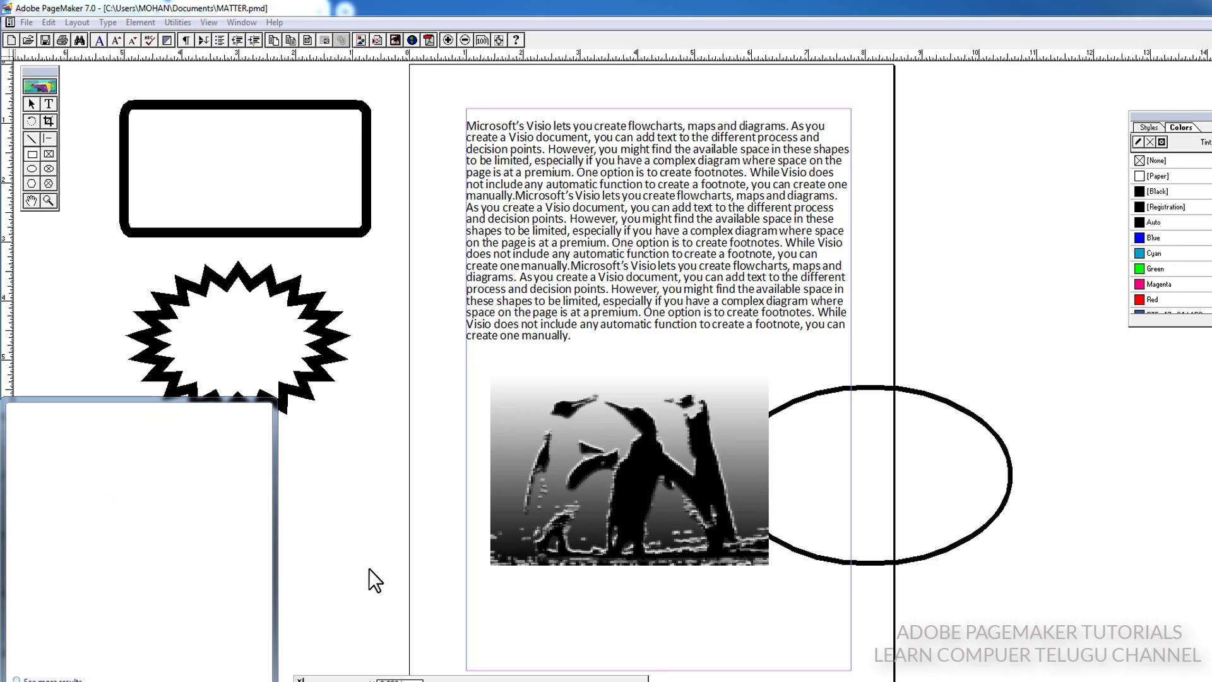
pyautogui.press('Return')
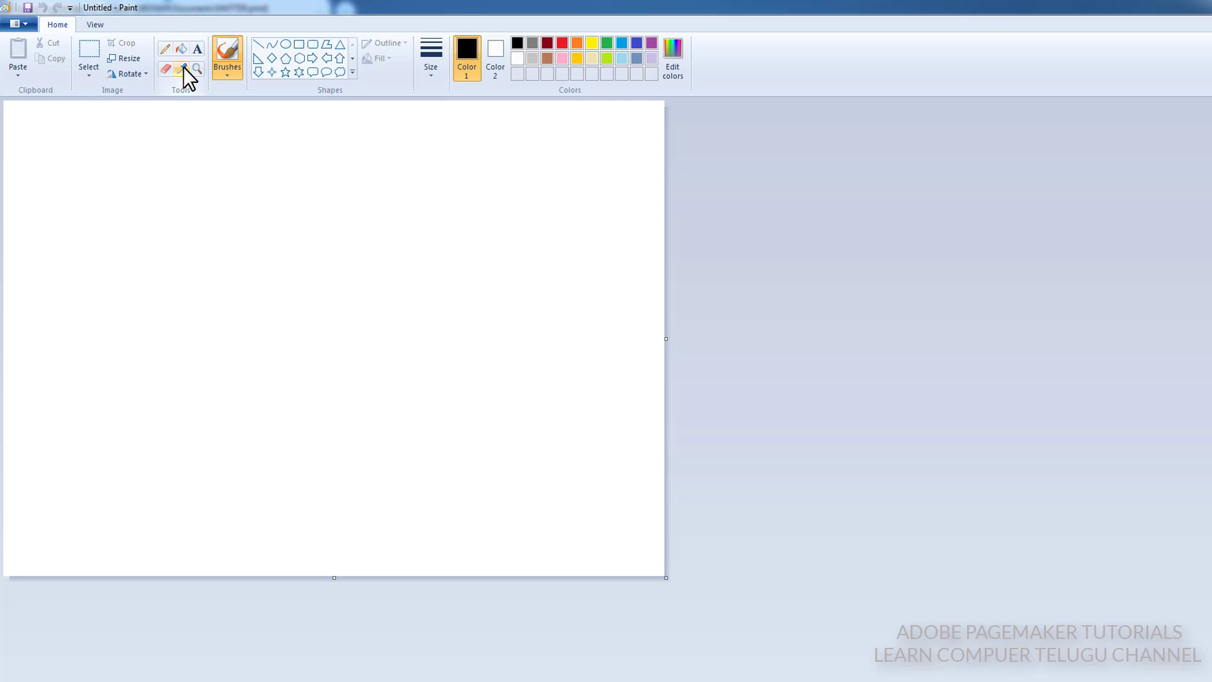
pyautogui.click(451, 180)
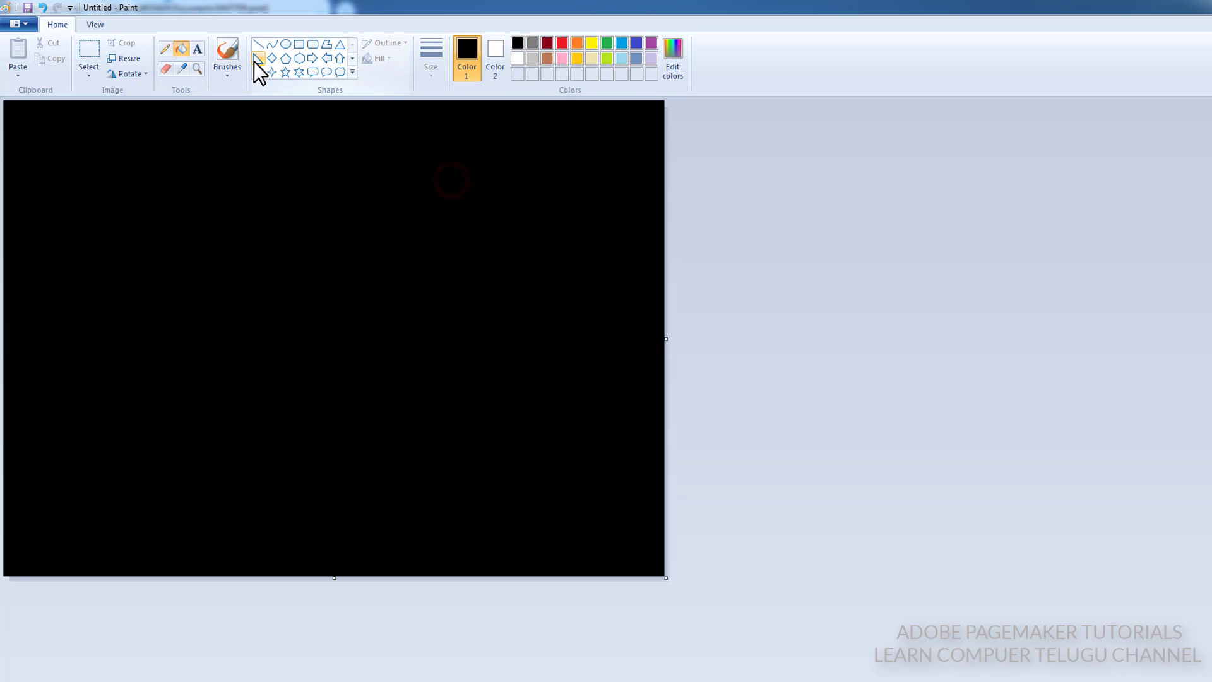
# - Draw a red-outlined rectangle near the middle of the black canvas and fill it with yellow
pyautogui.click(299, 44)
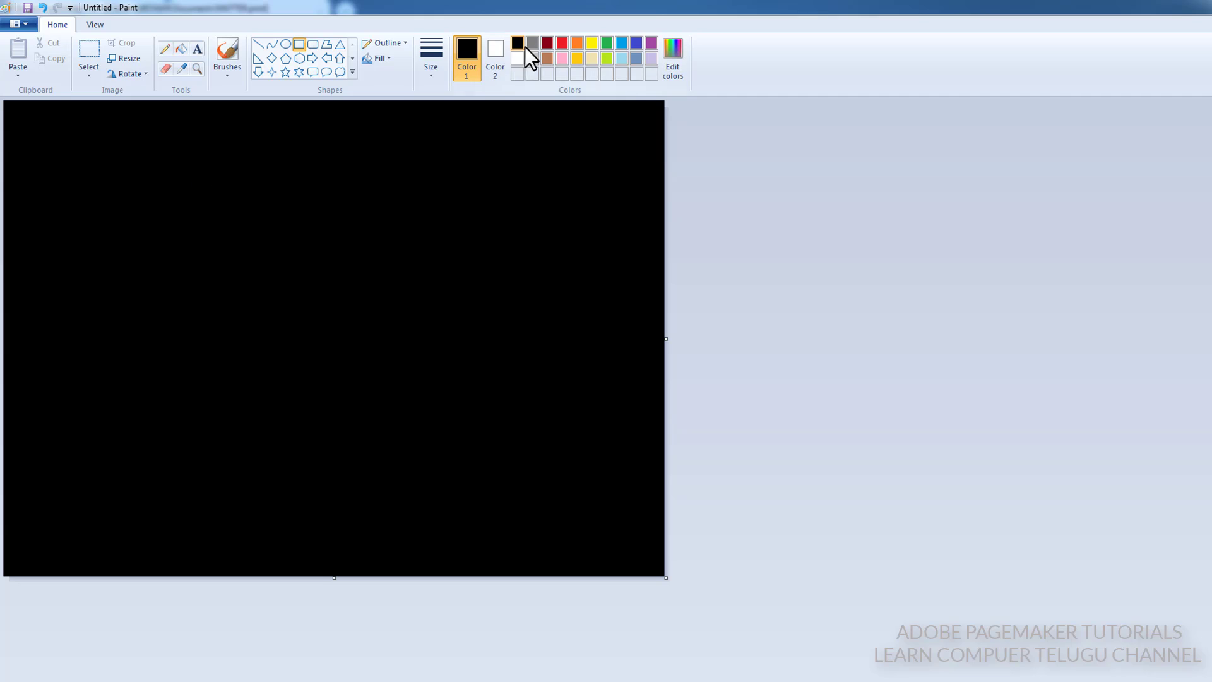
pyautogui.click(562, 43)
pyautogui.moveTo(185, 202); pyautogui.dragTo(496, 387)
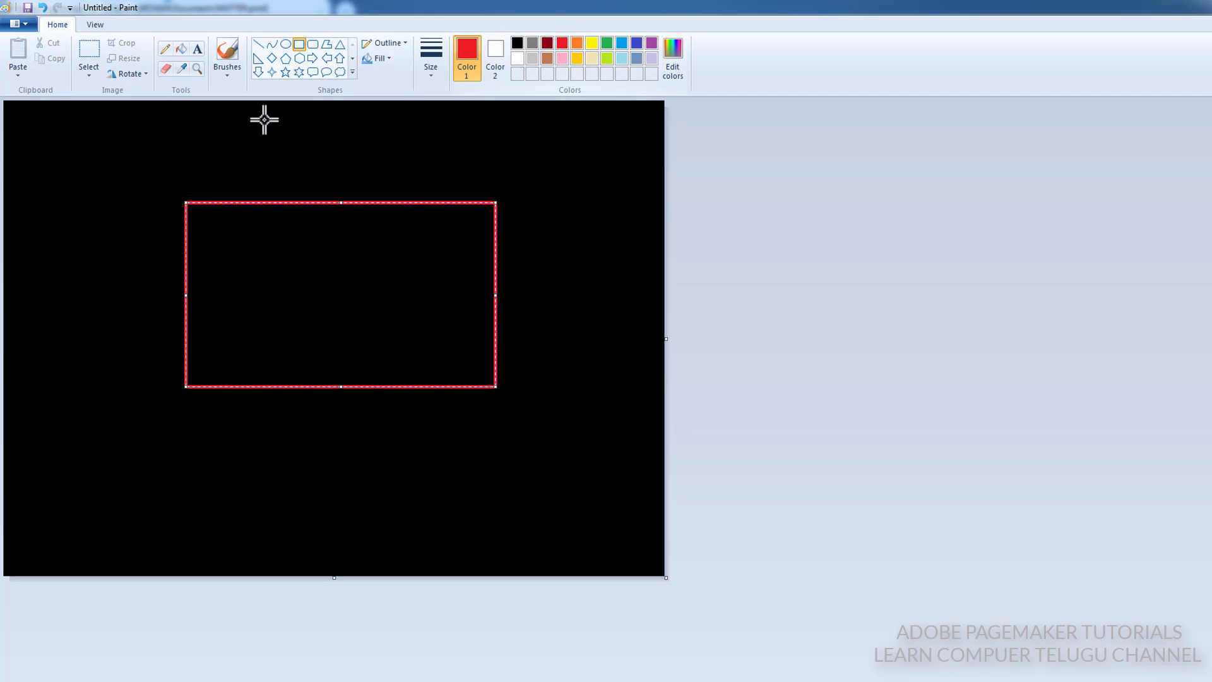
pyautogui.click(181, 48)
pyautogui.click(591, 43)
pyautogui.click(395, 227)
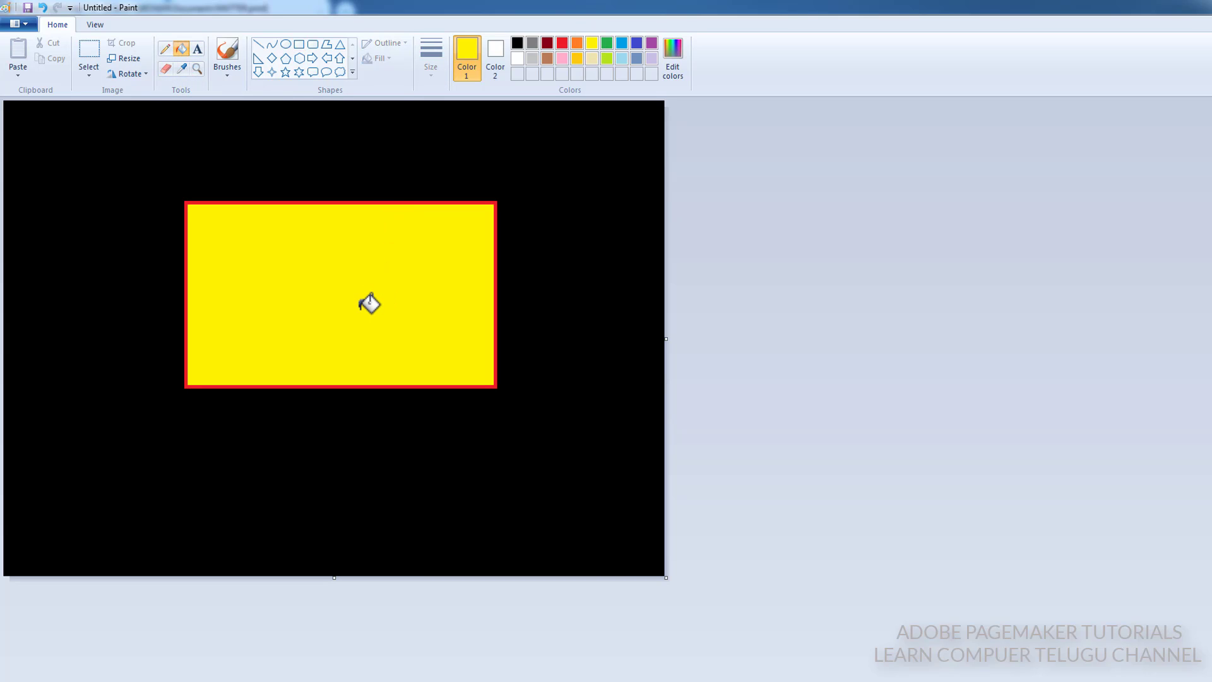
# - Save the drawing in the Documents library as a JPEG named rectangel
pyautogui.hotkey('ctrl', 's')
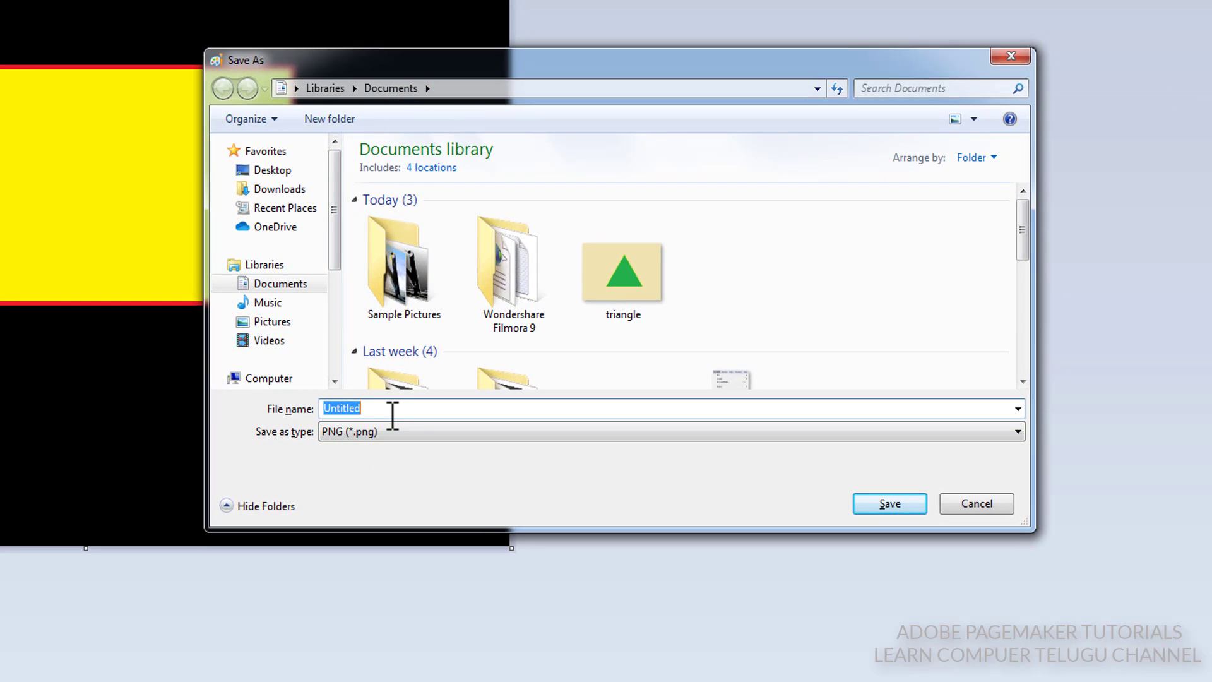
pyautogui.write('rectangel')
pyautogui.click(397, 433)
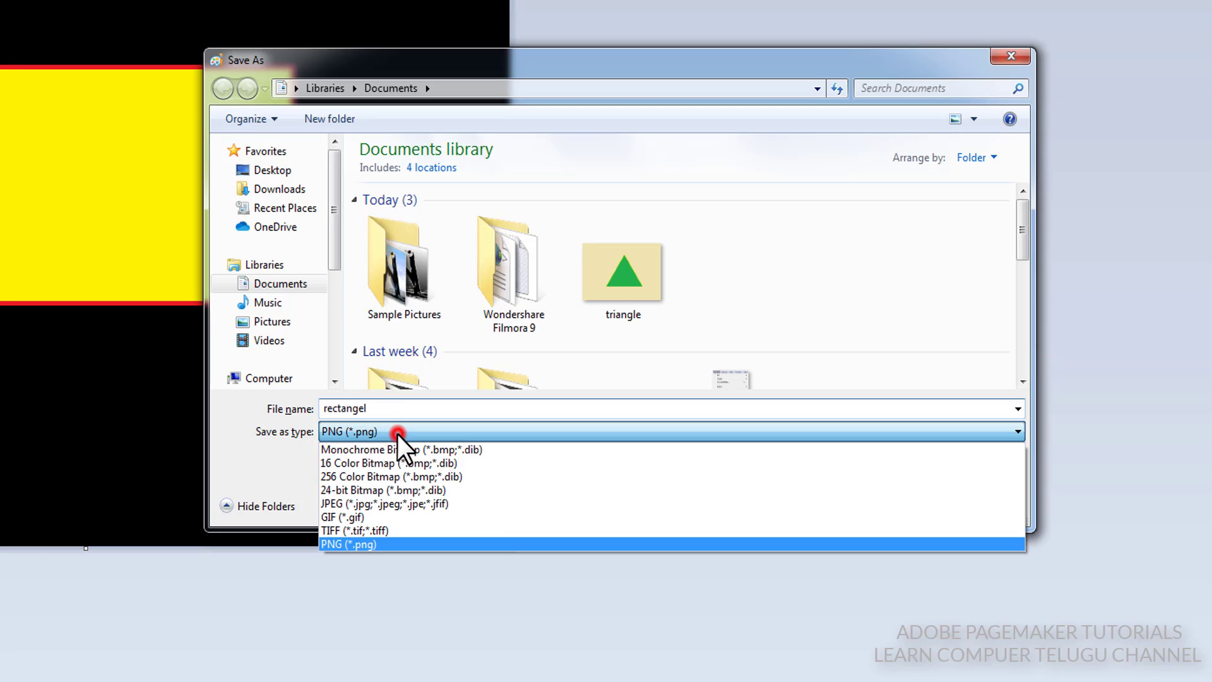
pyautogui.click(350, 504)
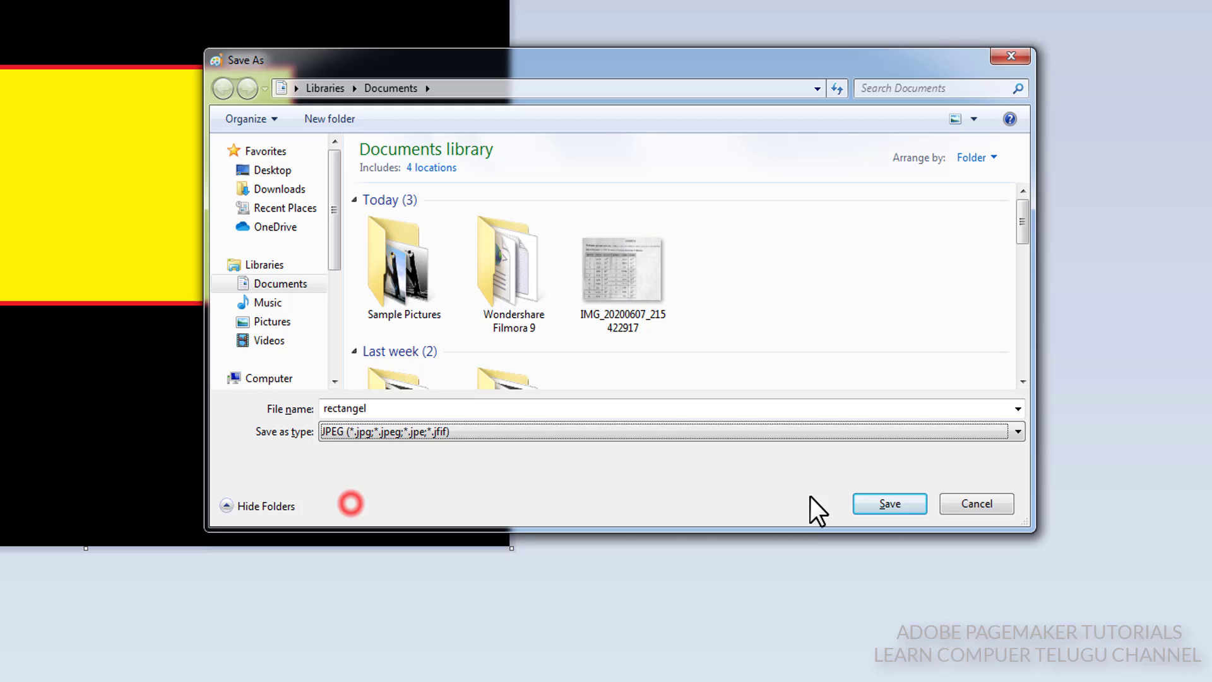
pyautogui.click(888, 503)
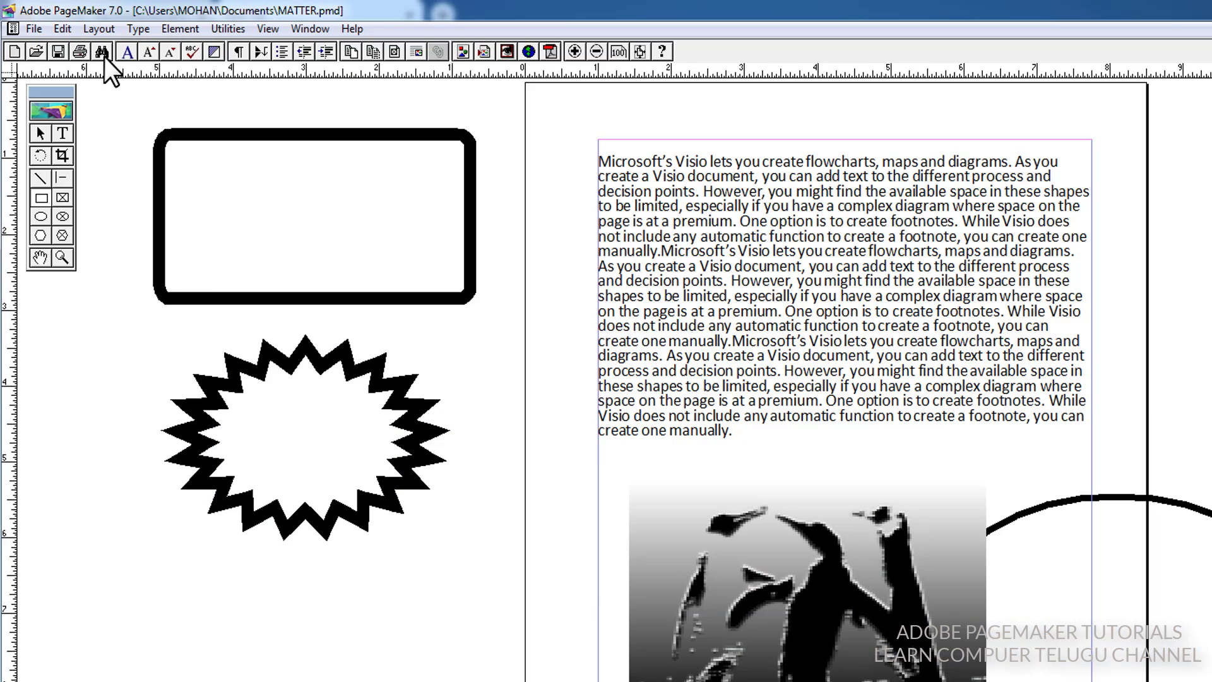
# - Back in PageMaker, place the rectangel JPEG from the Documents library on the pasteboard below the star, about 4.7 in wide
pyautogui.click(32, 29)
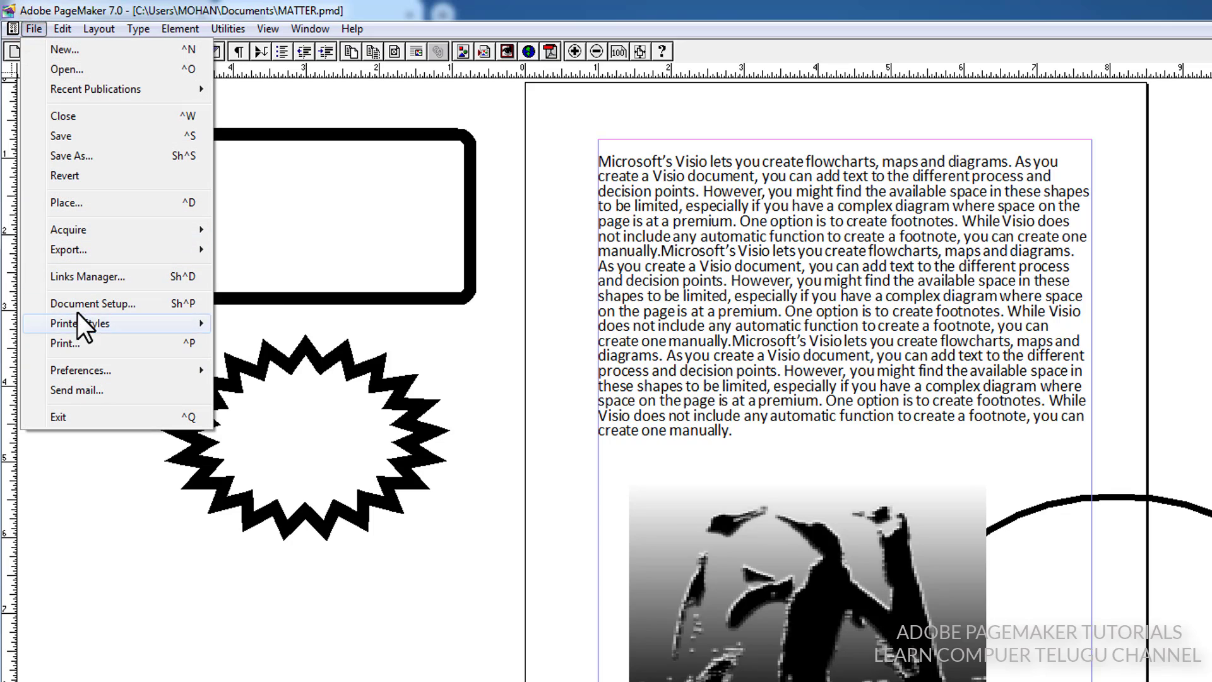
pyautogui.click(155, 206)
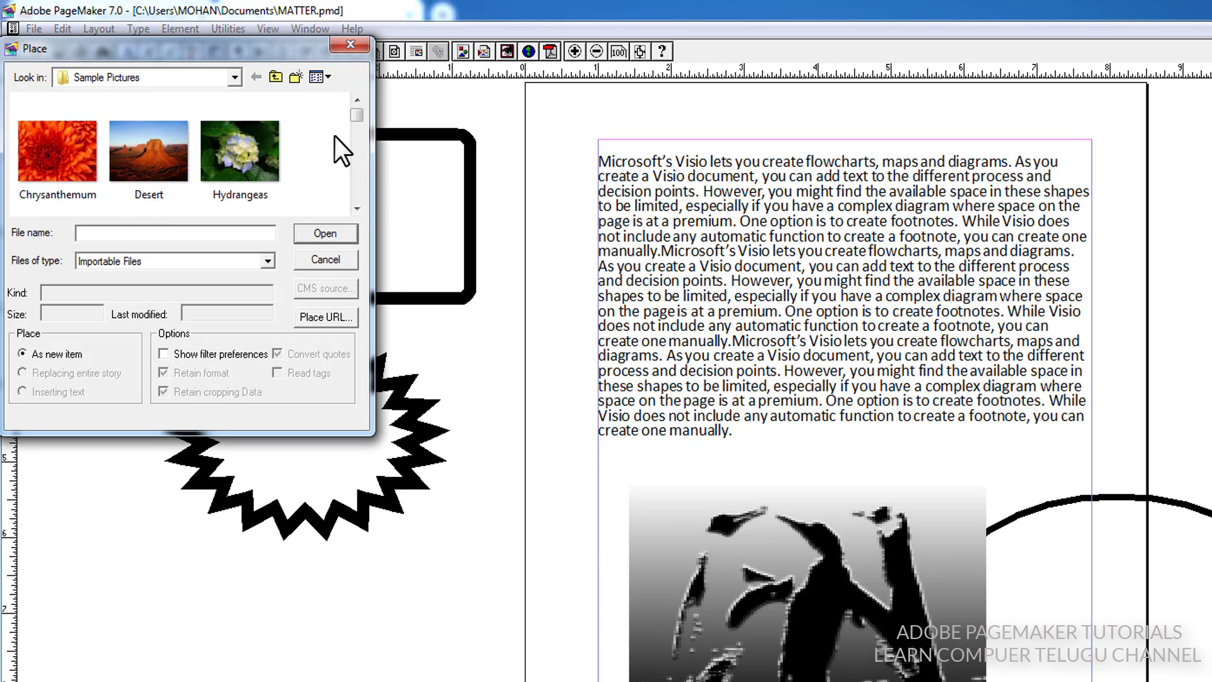
pyautogui.click(236, 76)
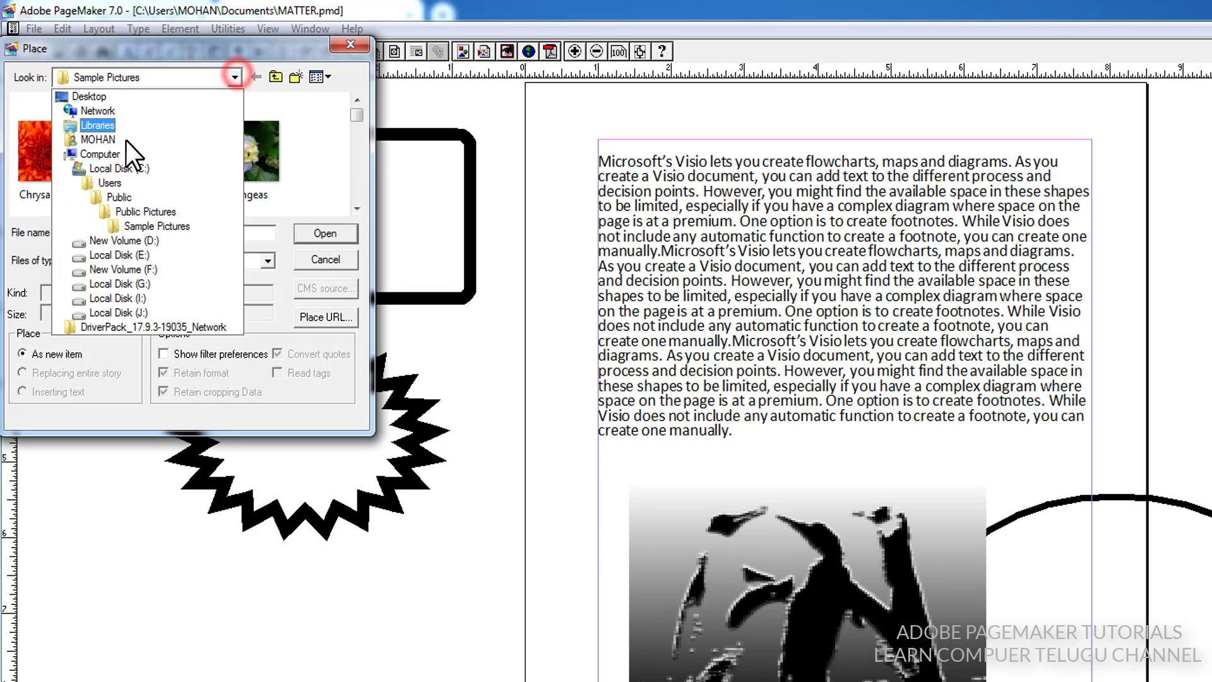
pyautogui.click(92, 128)
pyautogui.doubleClick(96, 120)
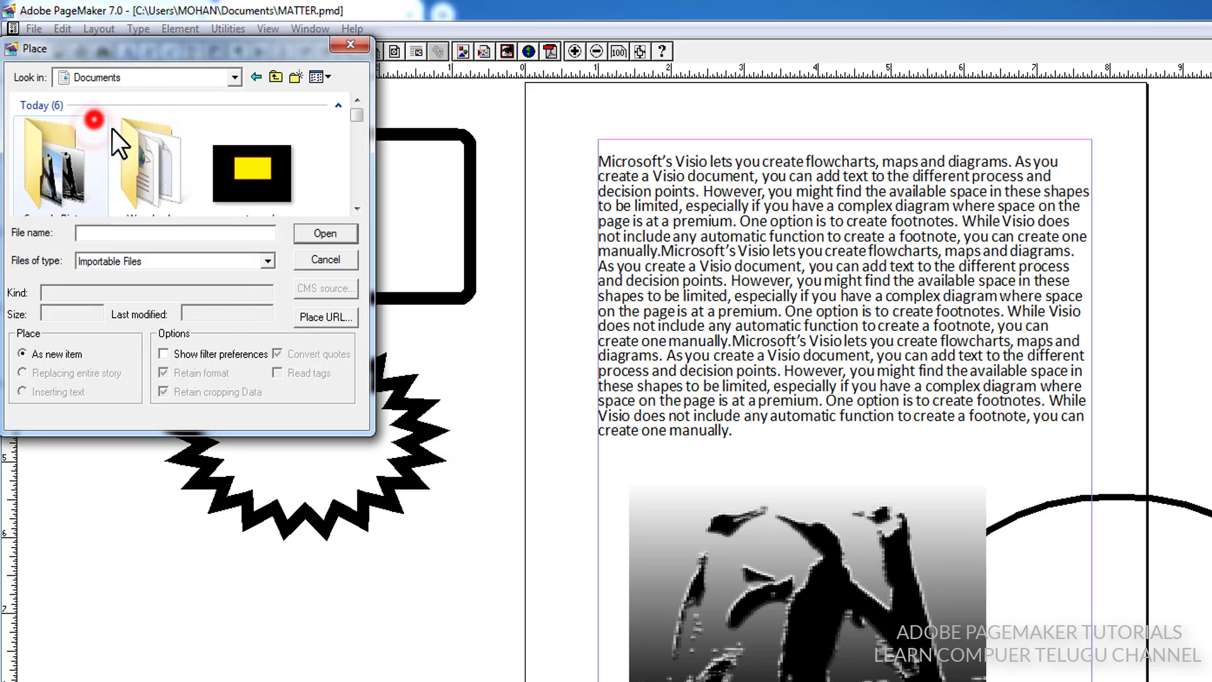
pyautogui.click(247, 195)
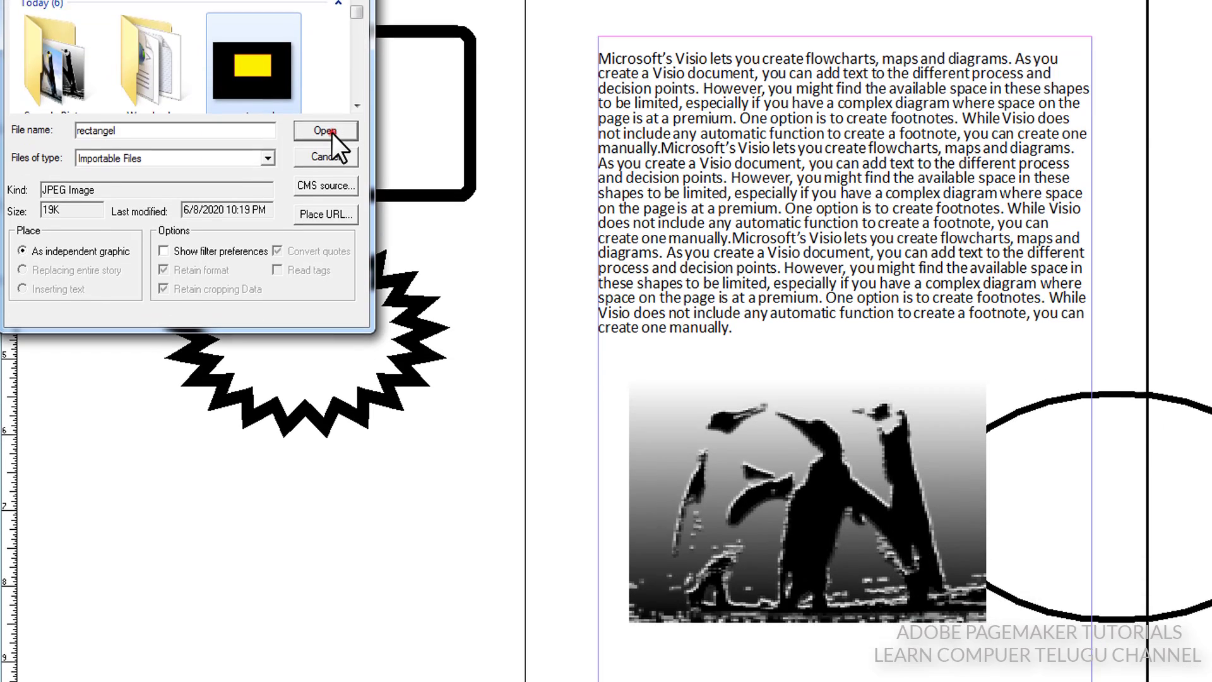
pyautogui.click(324, 232)
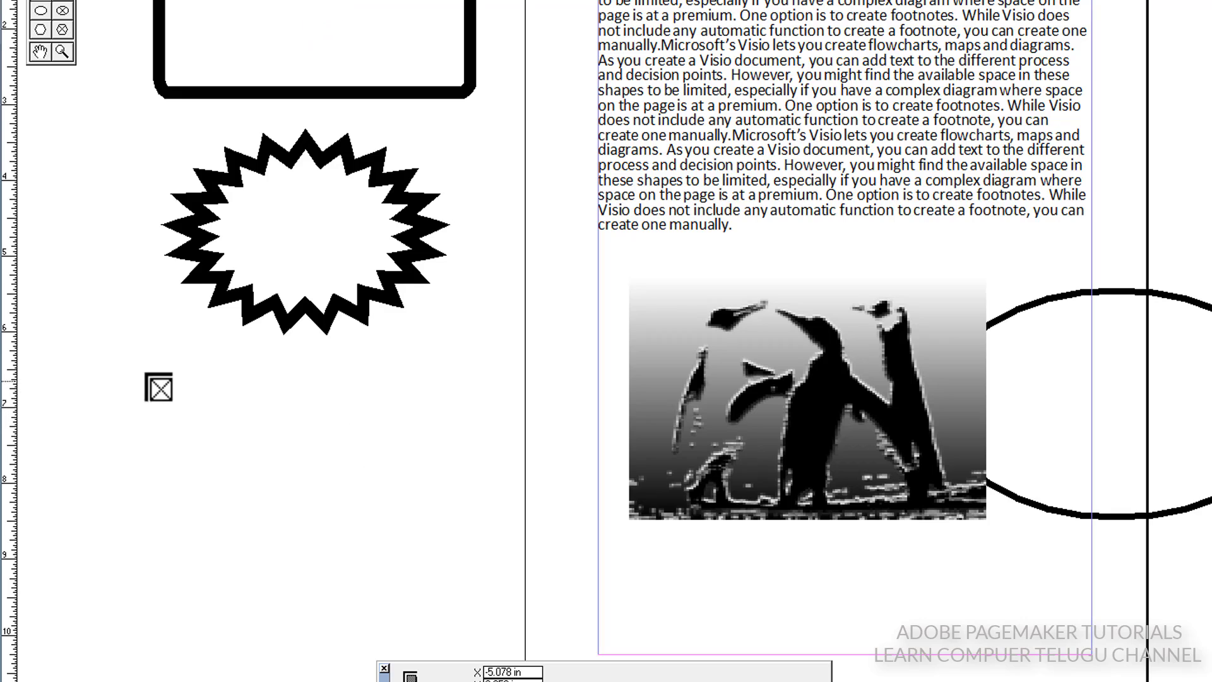
pyautogui.moveTo(141, 366); pyautogui.dragTo(486, 594)
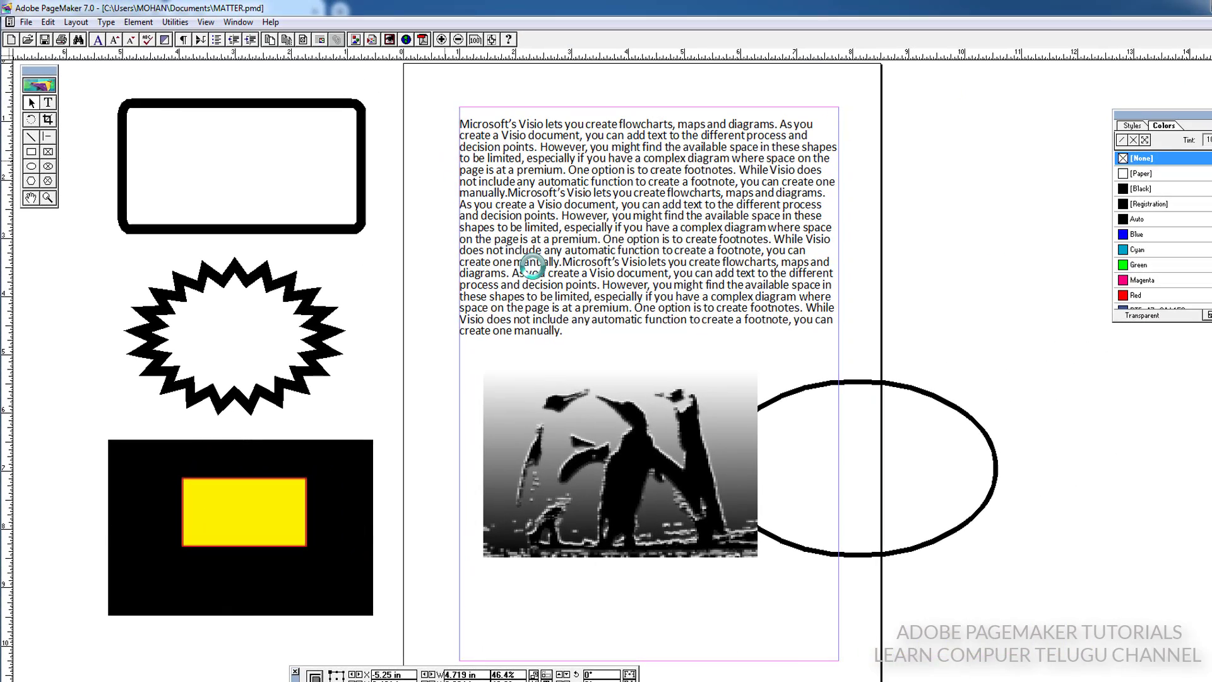
# - Deselect the placed picture and close the MATTER publication
pyautogui.click(532, 266)
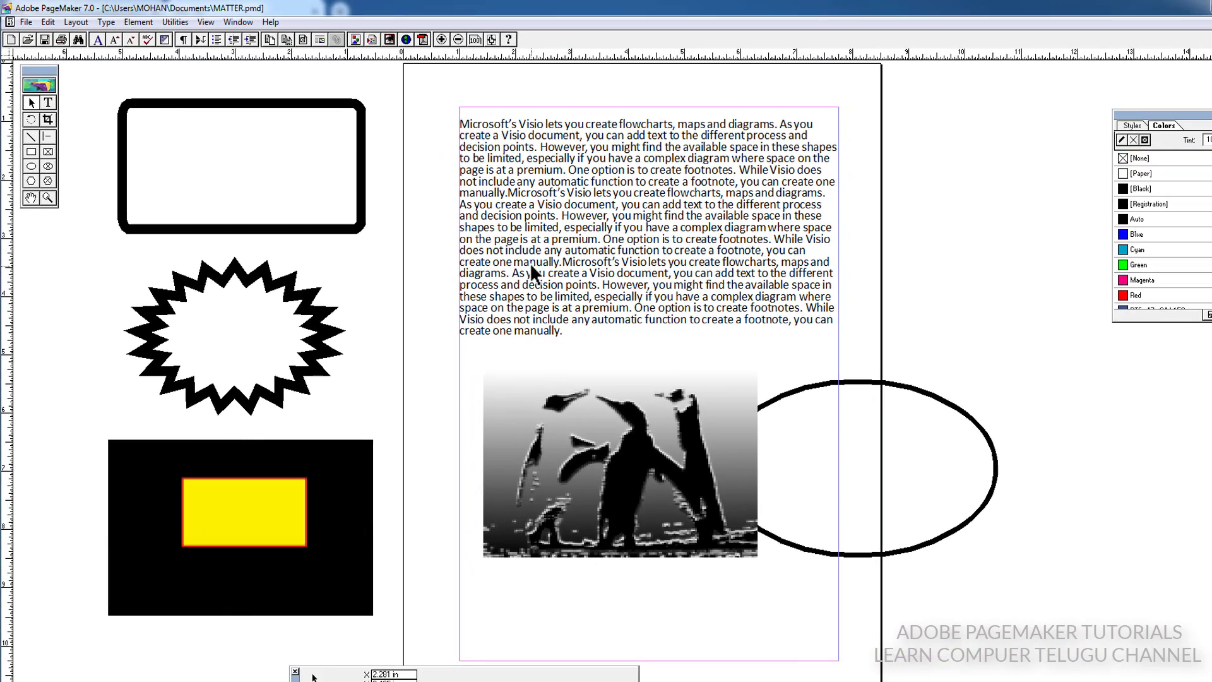
pyautogui.hotkey('ctrl', 'w')
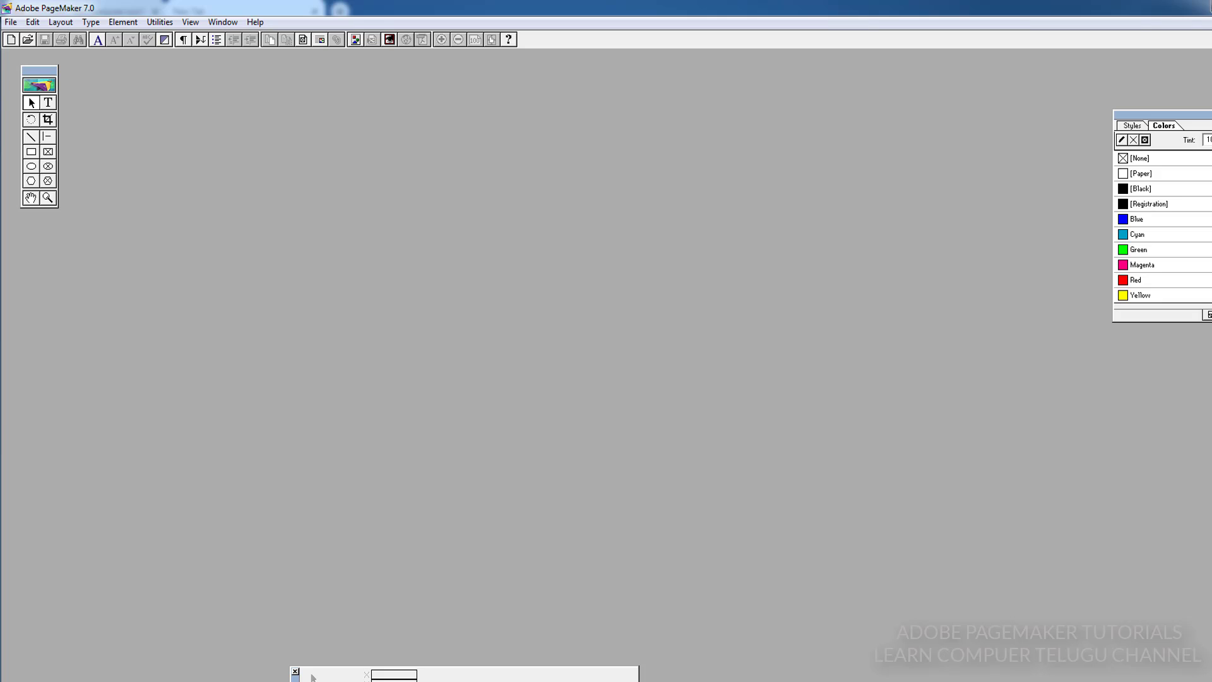
# - View the rectangel picture from the Documents library in Windows Photo Viewer and return to PageMaker
pyautogui.click(1210, 6)
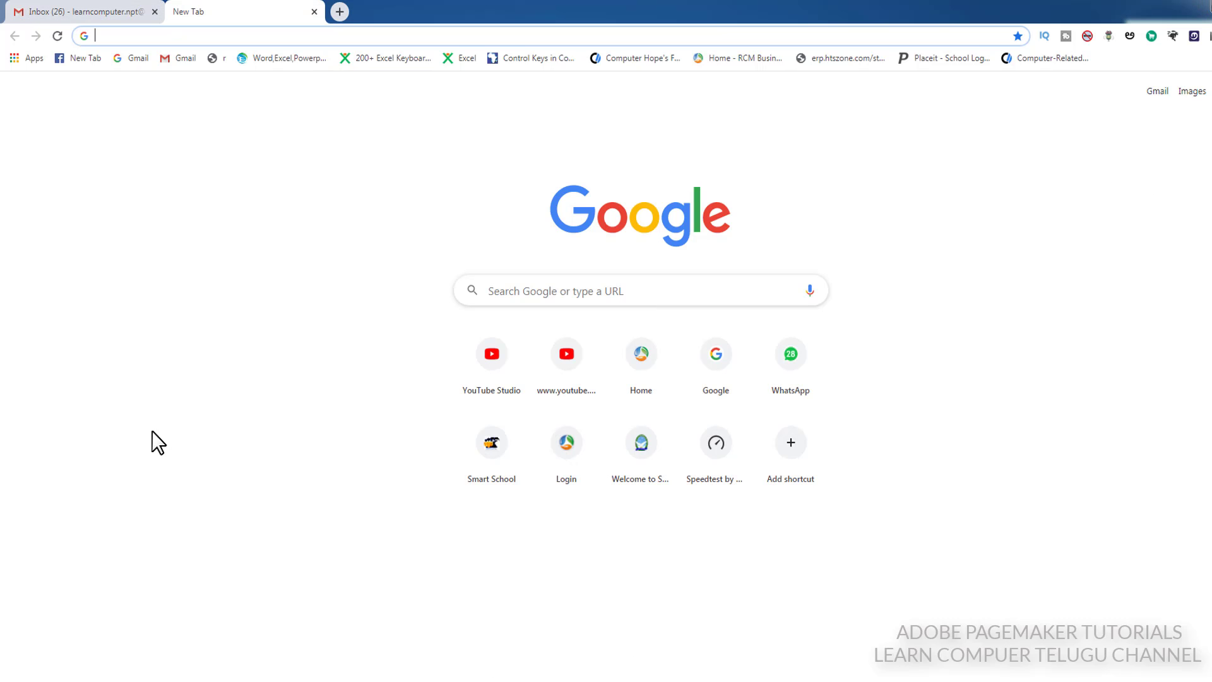
pyautogui.click(464, 680)
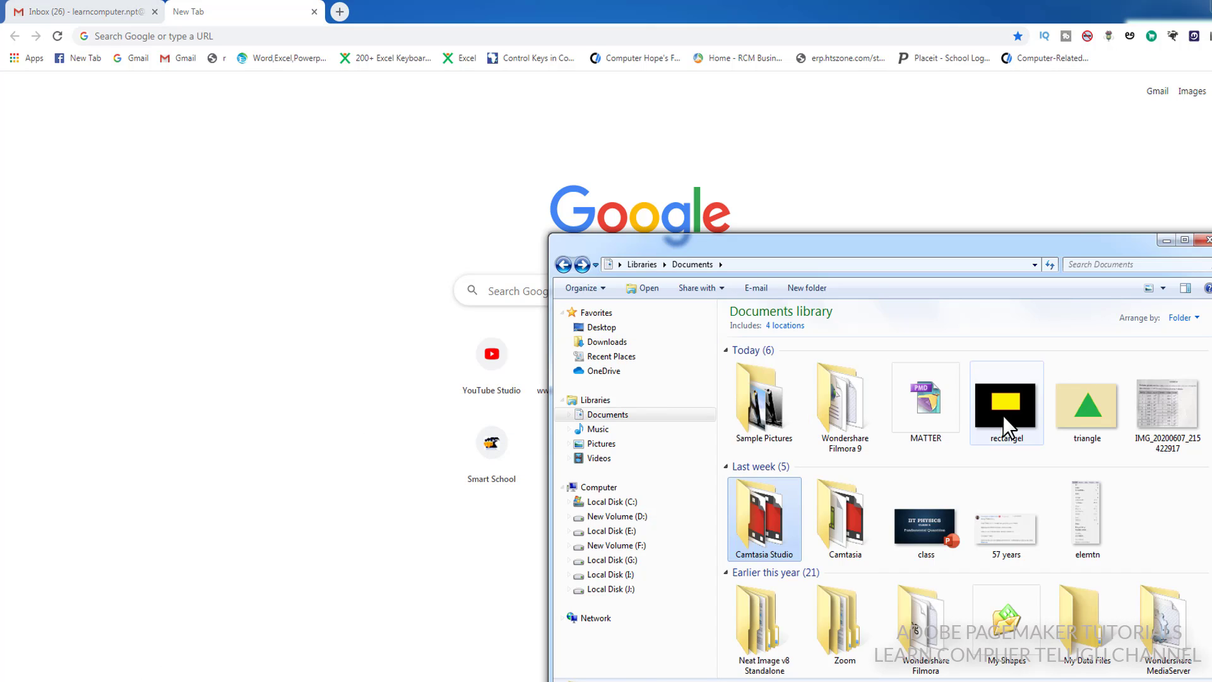
pyautogui.doubleClick(1017, 407)
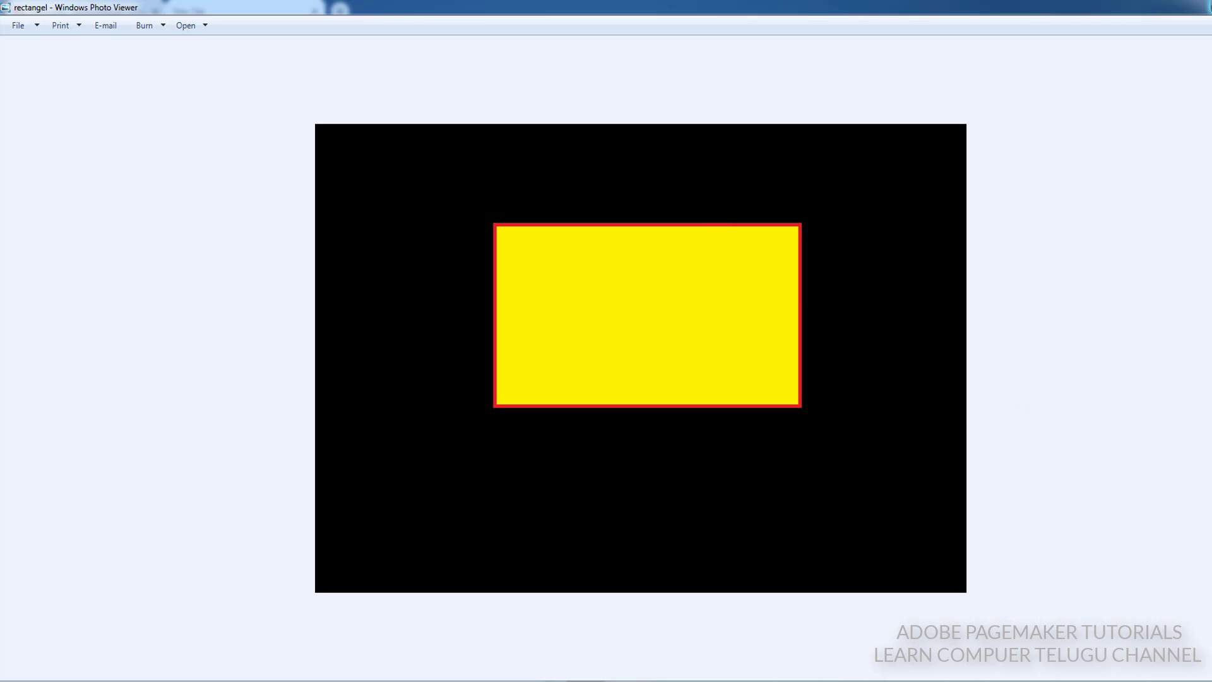
pyautogui.click(1211, 6)
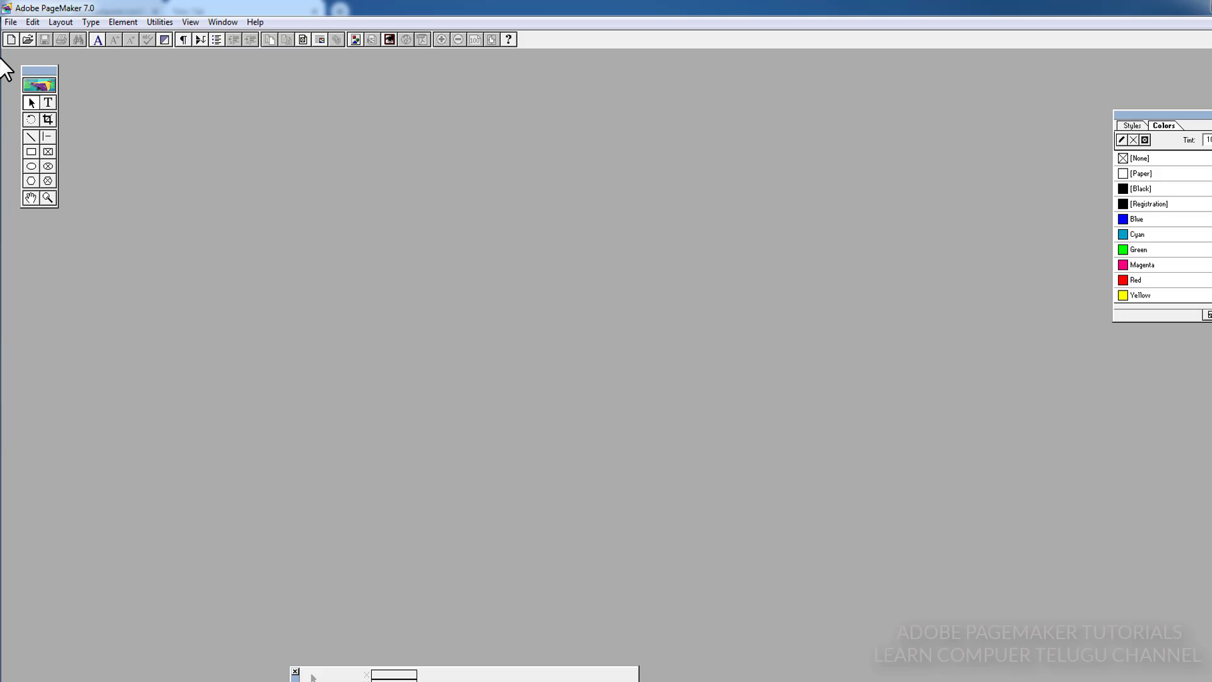
# - Reopen the MATTER publication from the recent publications
pyautogui.click(11, 22)
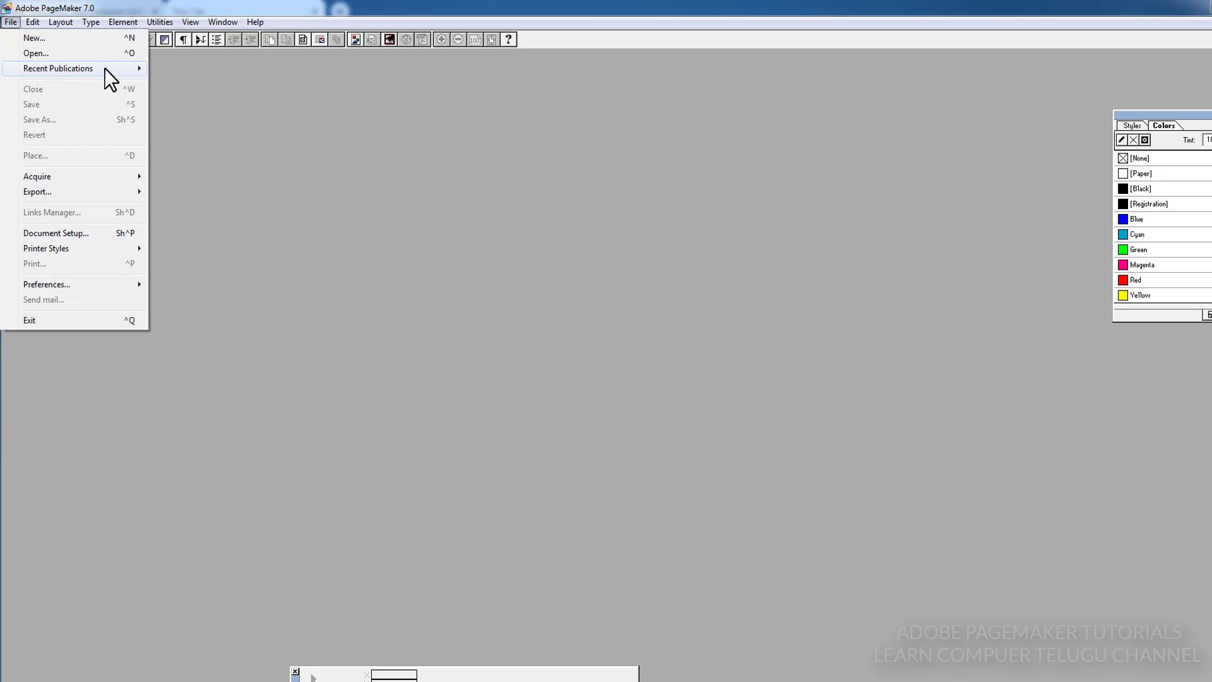
pyautogui.moveTo(111, 70)
pyautogui.click(182, 68)
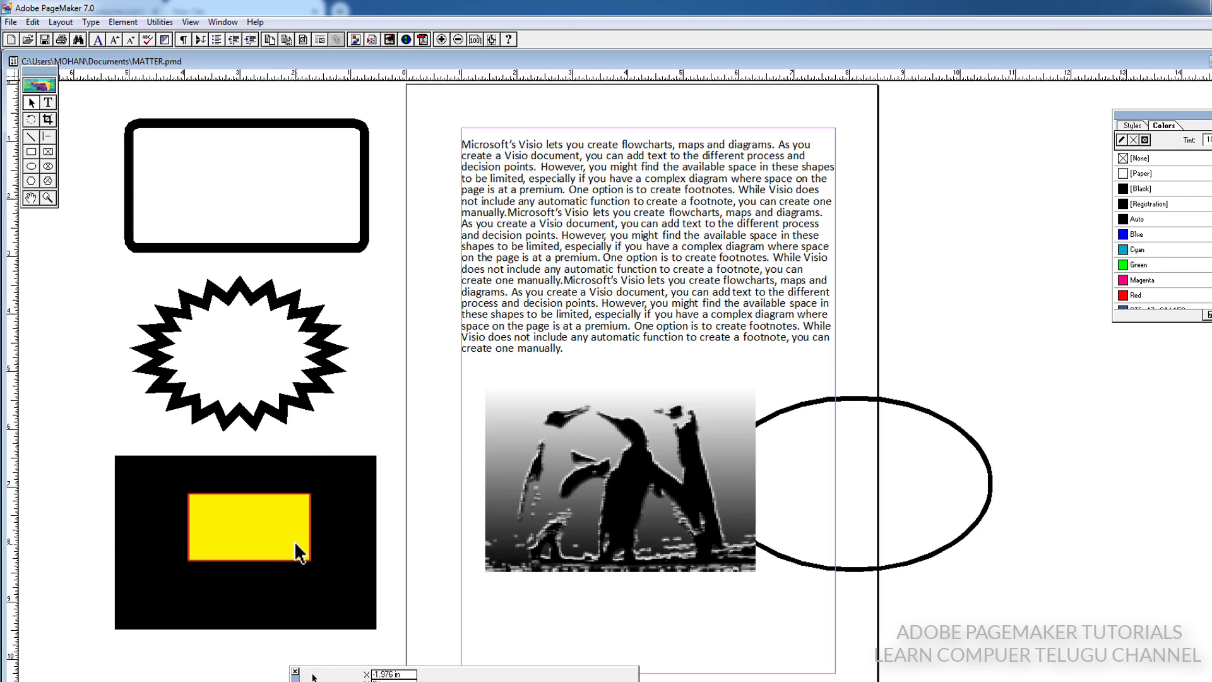
# - Set the placed rectangel picture's link options to update automatically with an alert before updating
pyautogui.click(333, 502)
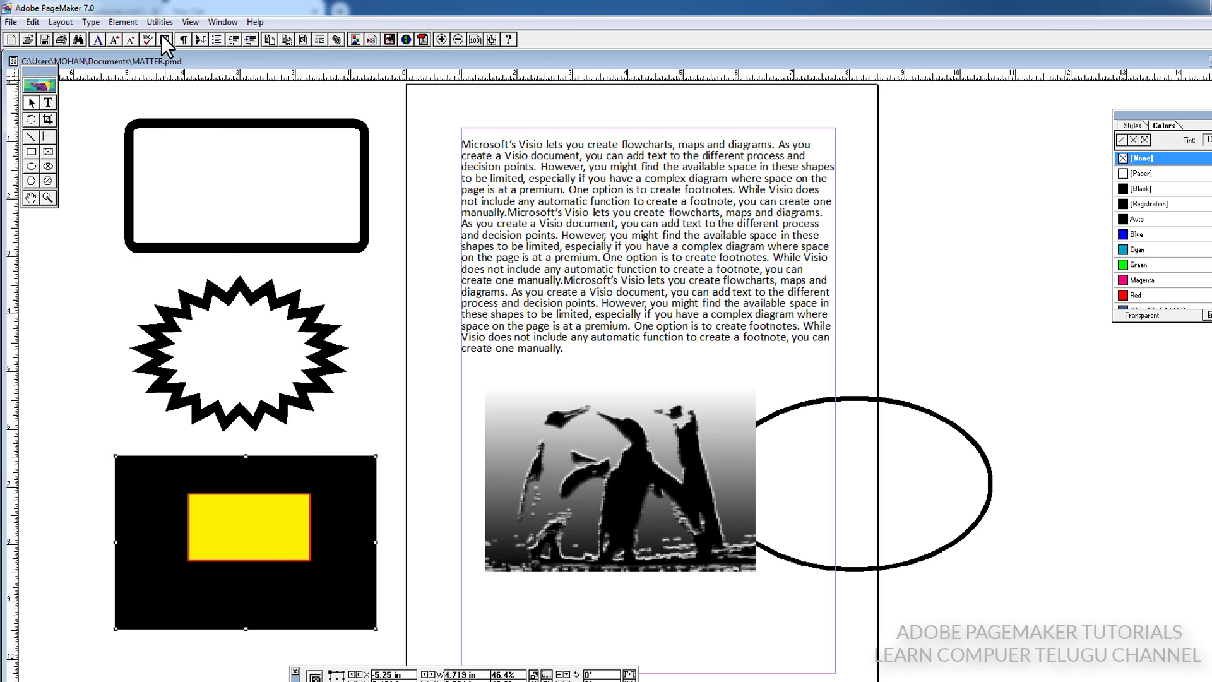
pyautogui.click(110, 23)
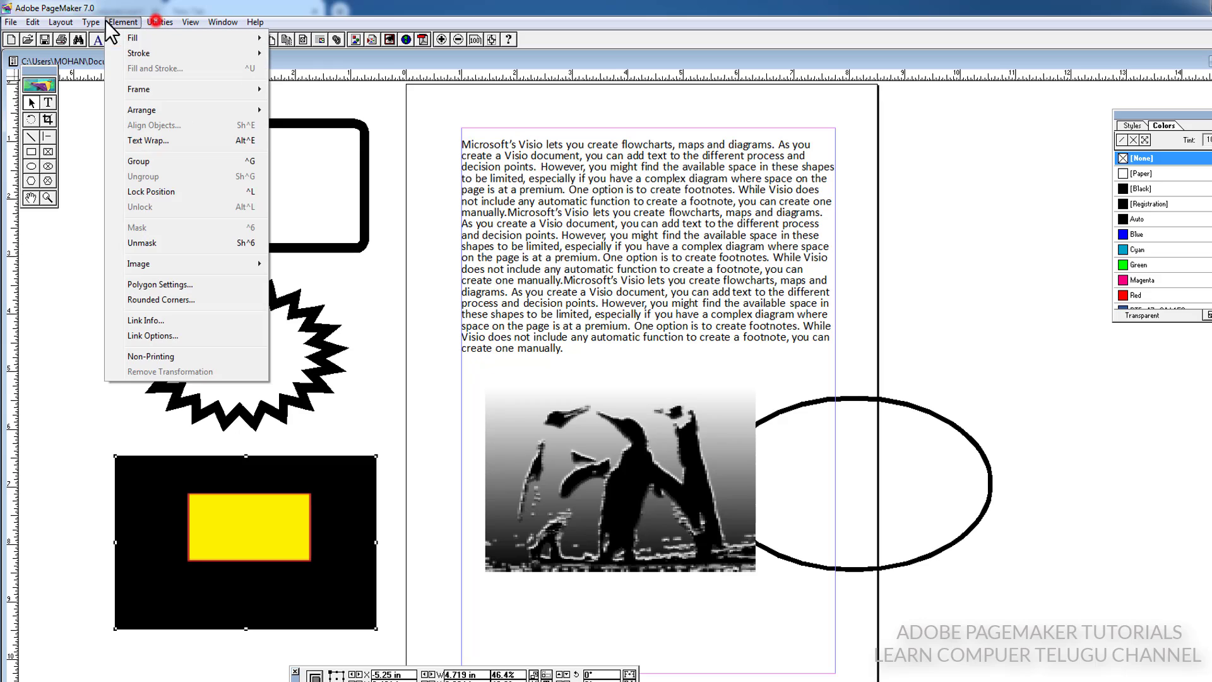
pyautogui.click(150, 336)
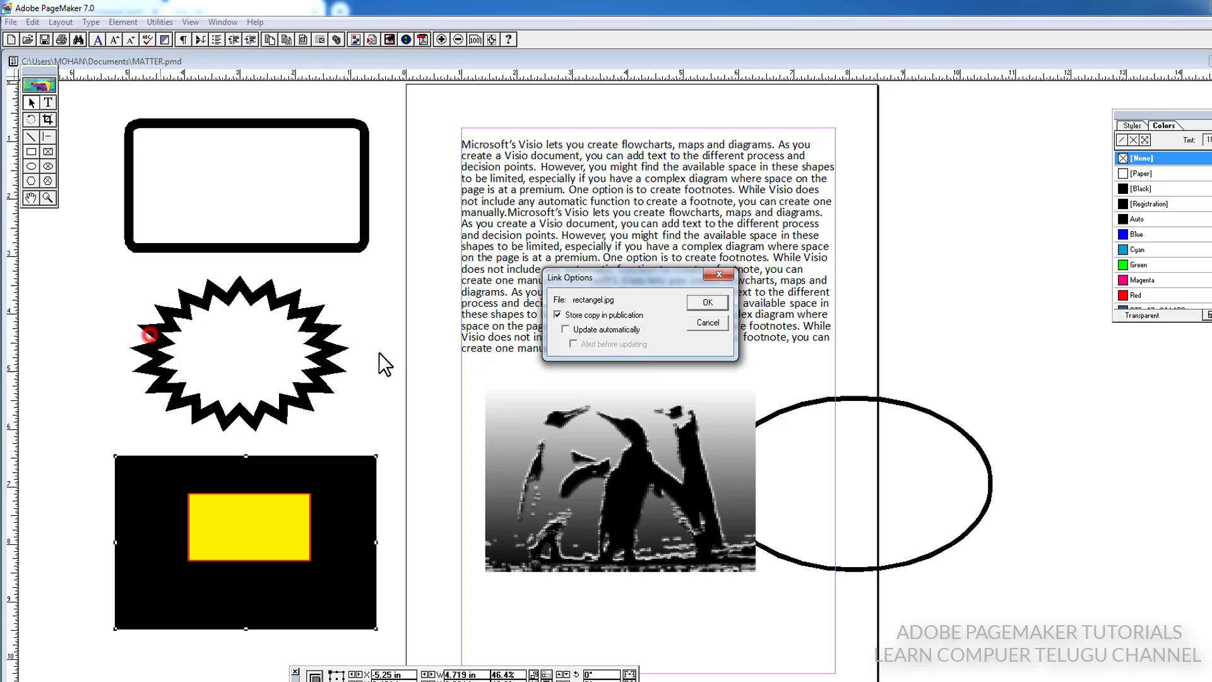
pyautogui.click(564, 329)
pyautogui.click(572, 344)
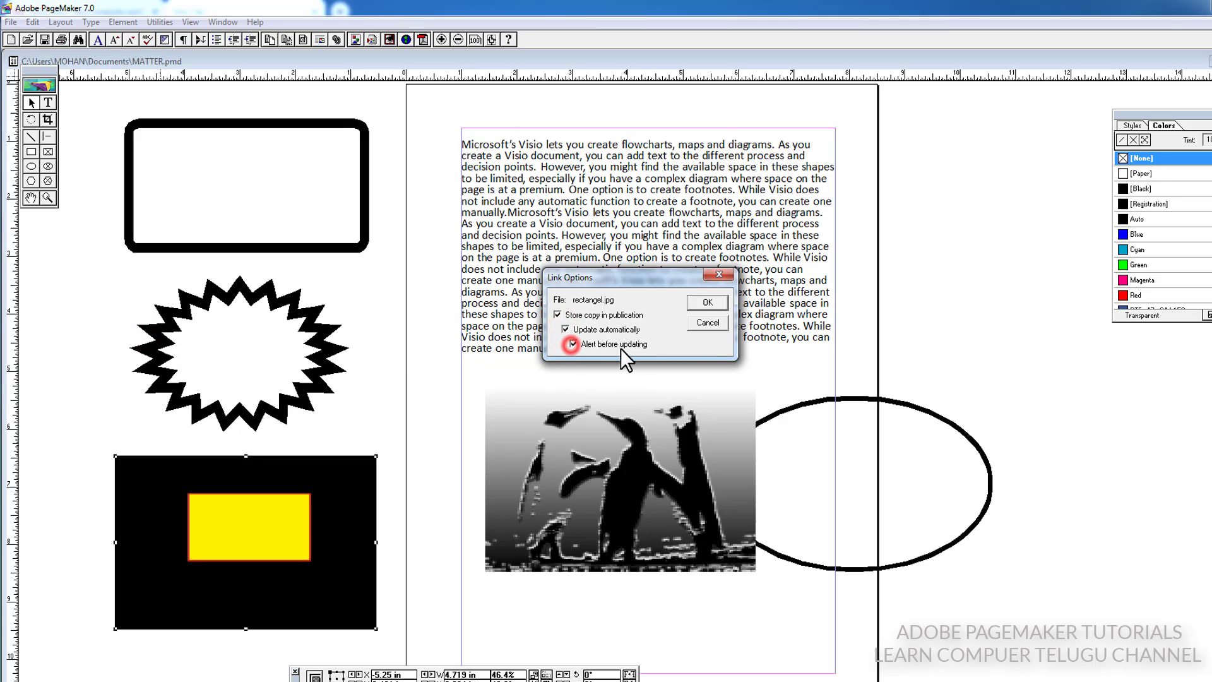
pyautogui.click(698, 301)
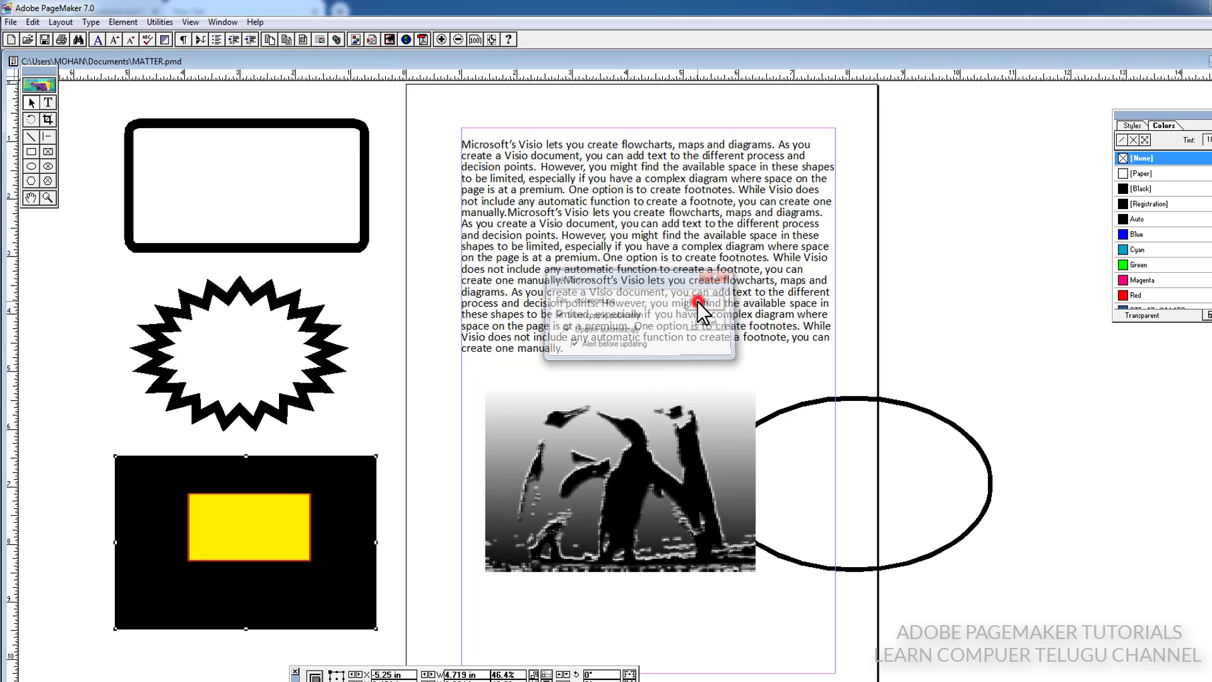
# - Deselect the picture, close the MATTER publication, and open the rectangel picture from the Documents library for editing in Paint
pyautogui.click(947, 130)
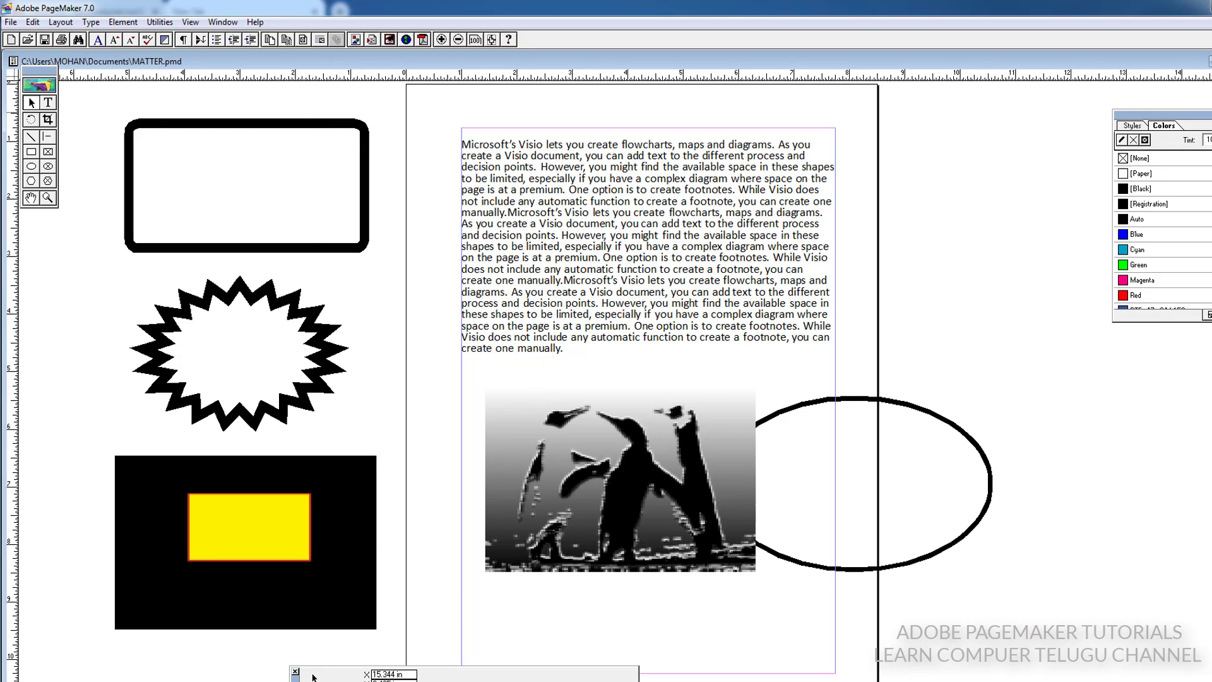
pyautogui.hotkey('ctrl', 'w')
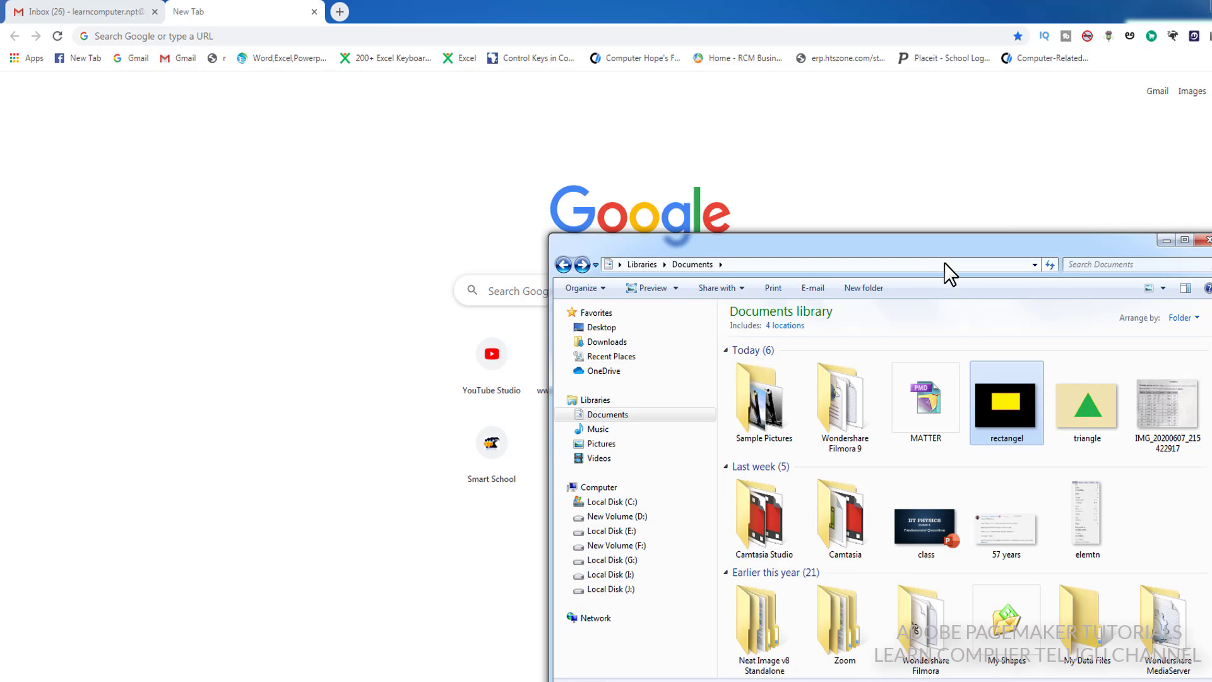
pyautogui.moveTo(921, 245); pyautogui.dragTo(831, 164)
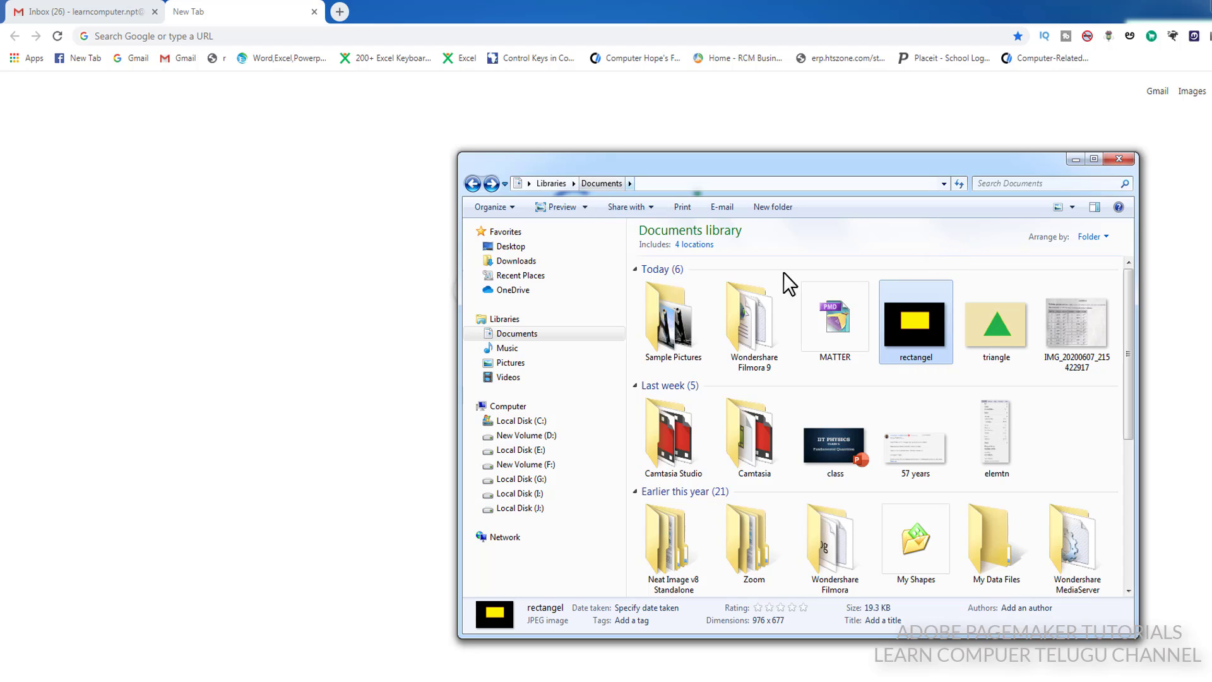
pyautogui.click(910, 317)
pyautogui.rightClick(910, 320)
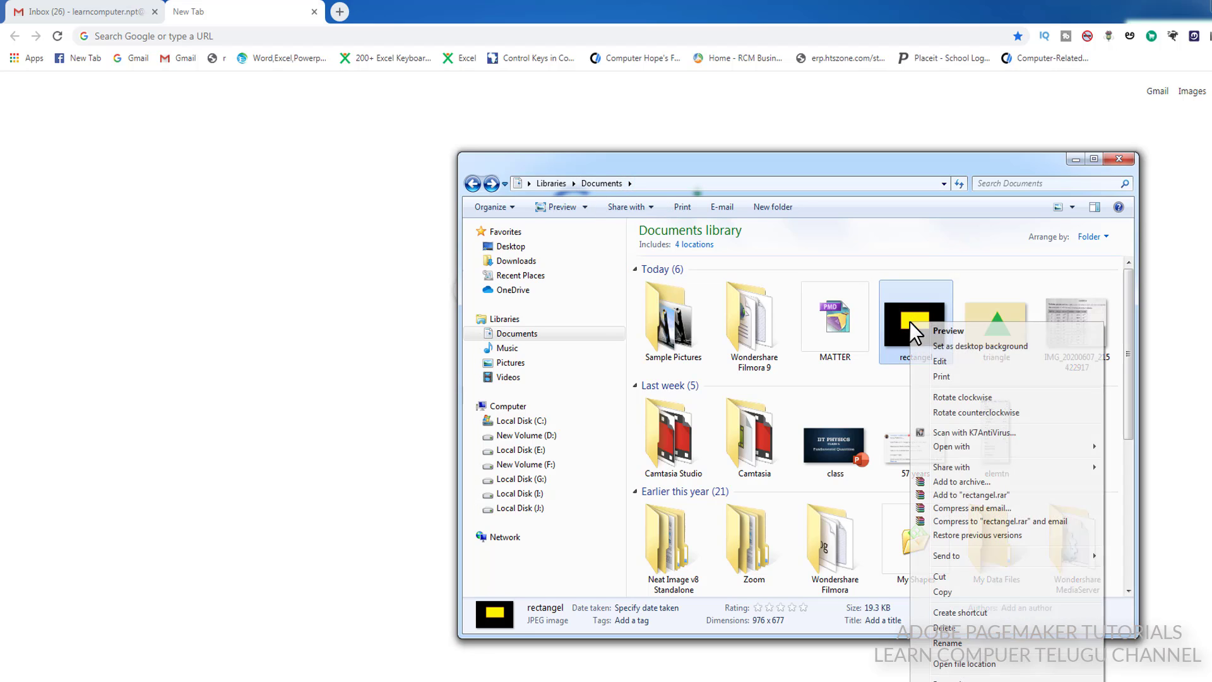
pyautogui.click(941, 360)
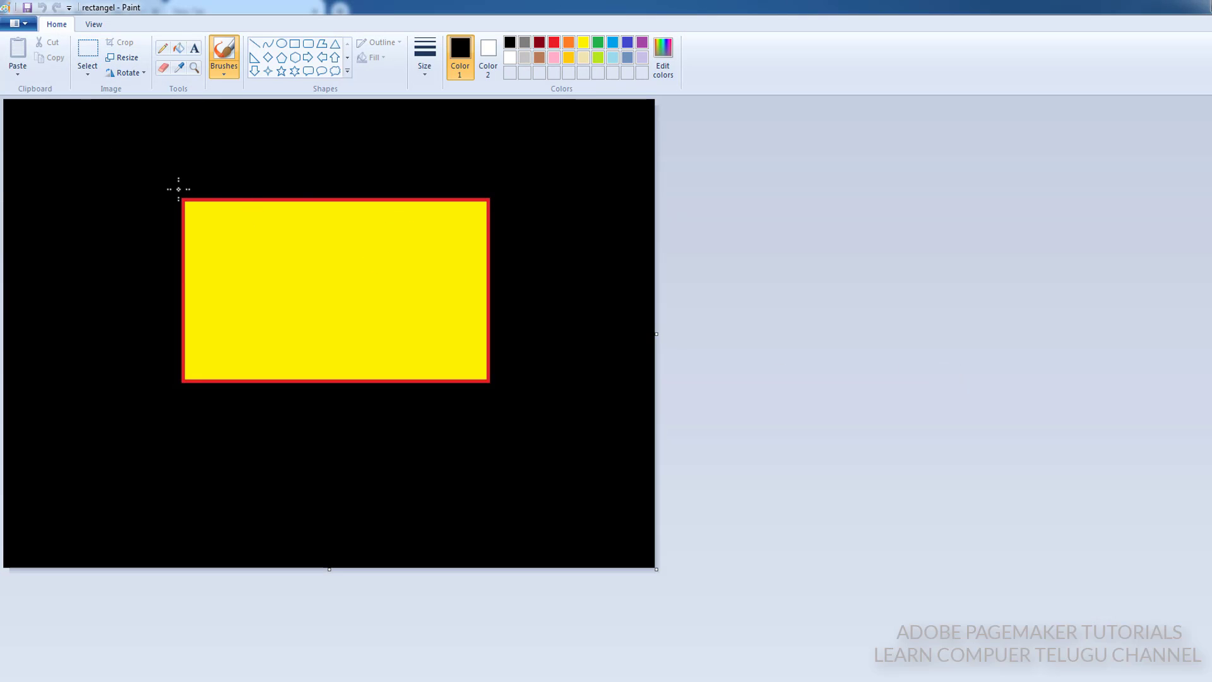
# - Fill the black background around the yellow rectangle with green and save the picture
pyautogui.click(179, 48)
pyautogui.click(597, 42)
pyautogui.click(580, 155)
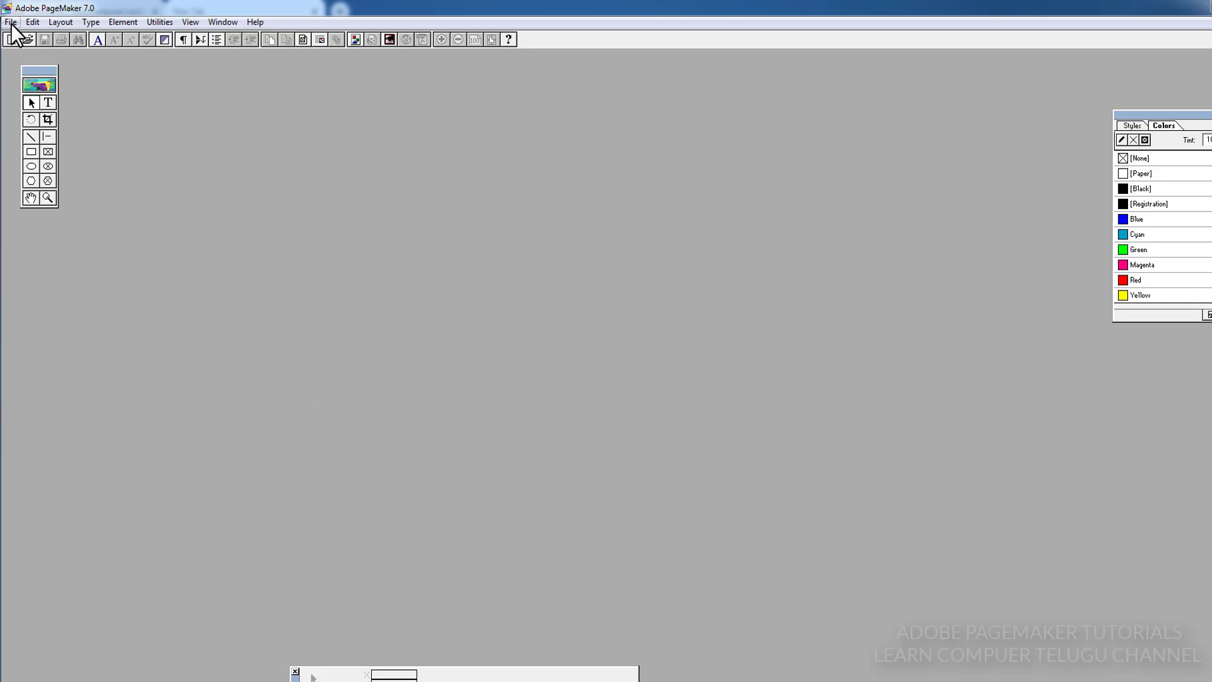
# - Back in PageMaker, reopen the recent MATTER publication and update the modified rectangel link
pyautogui.click(10, 22)
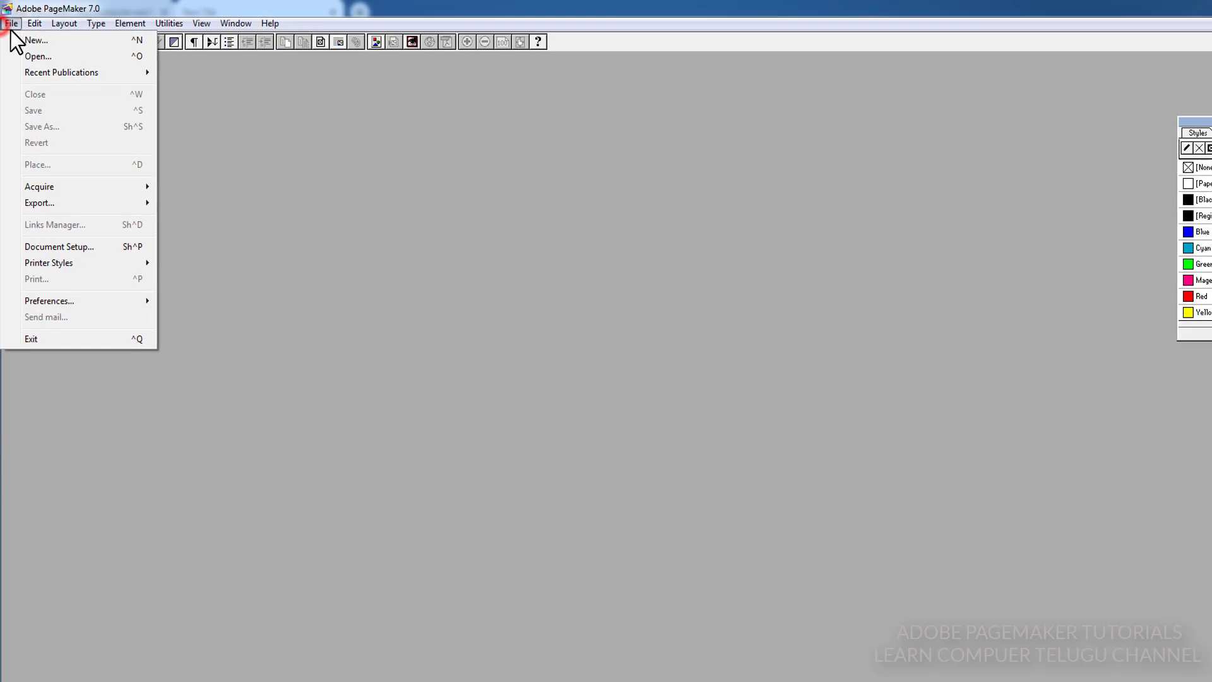
pyautogui.moveTo(81, 108)
pyautogui.click(253, 102)
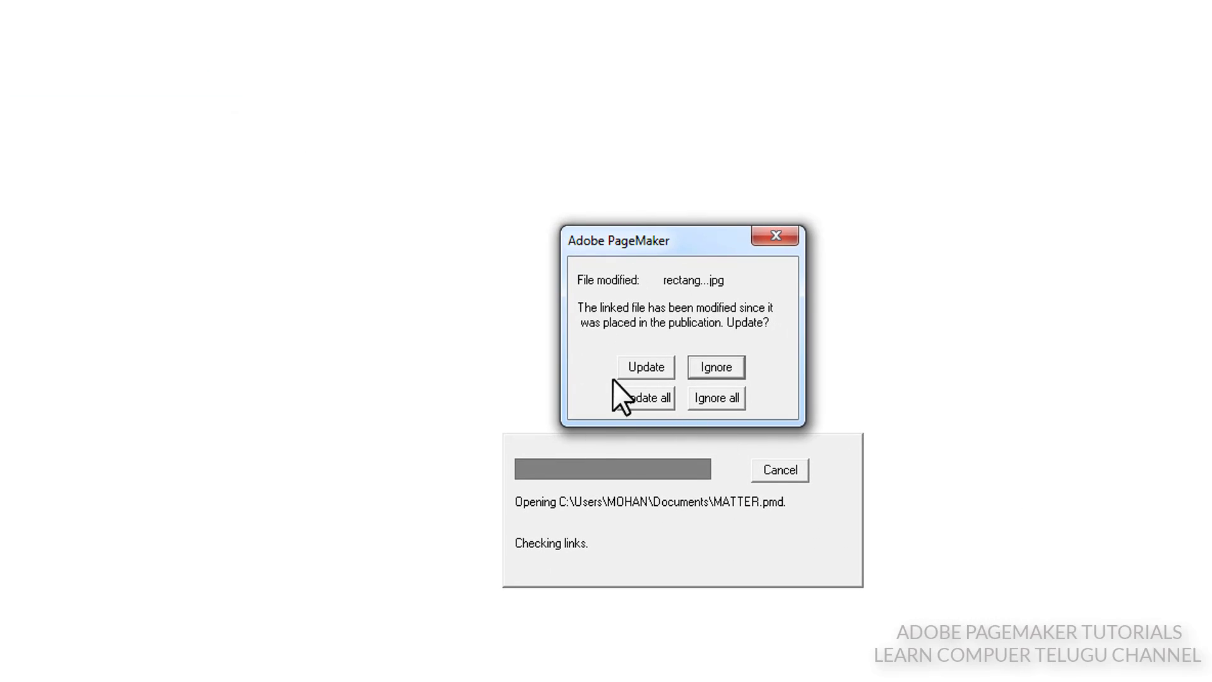
pyautogui.click(640, 366)
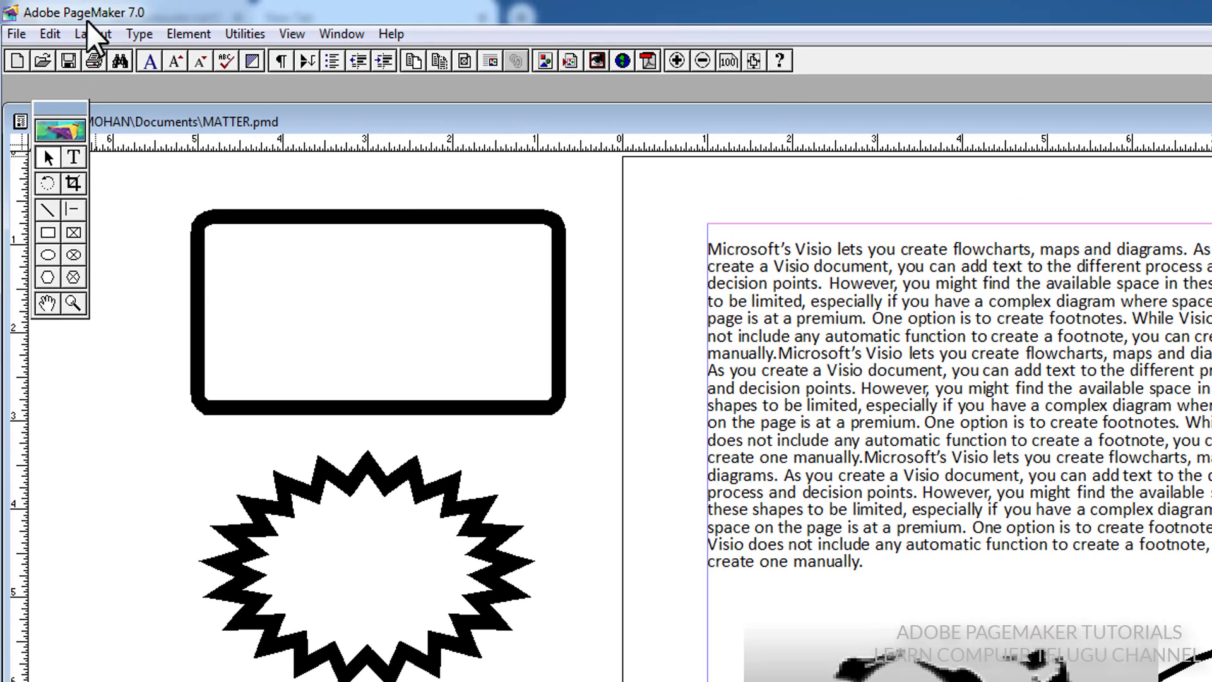
pyautogui.click(177, 28)
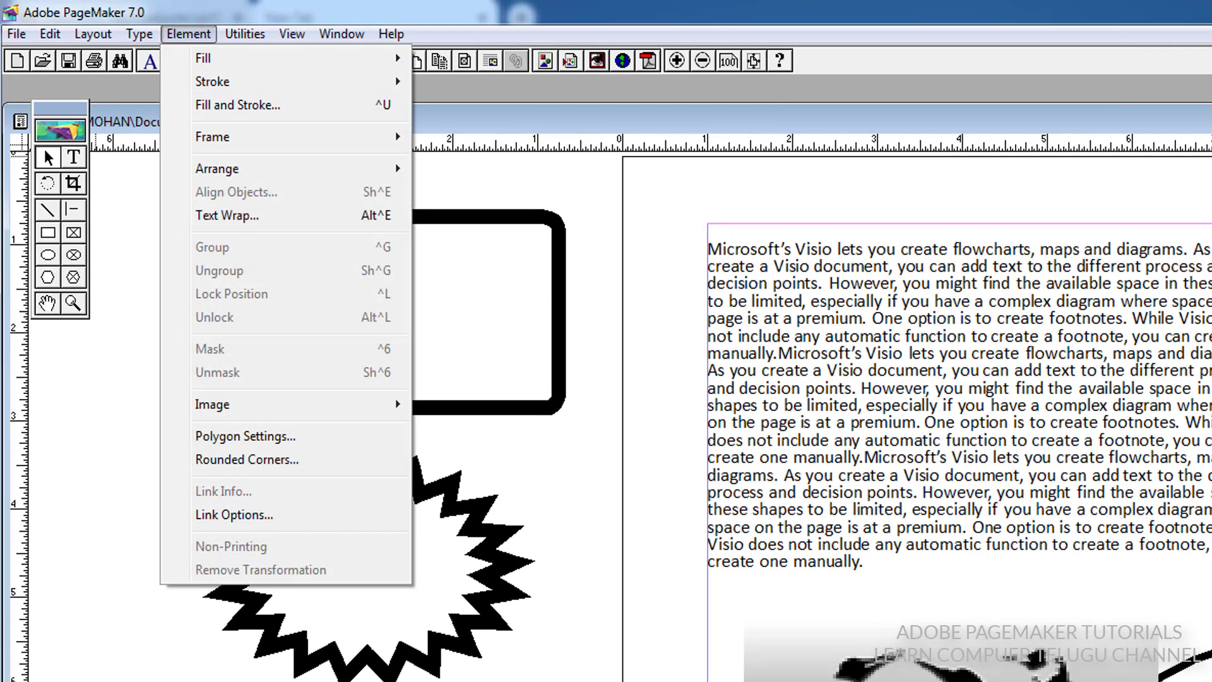
pyautogui.click(546, 667)
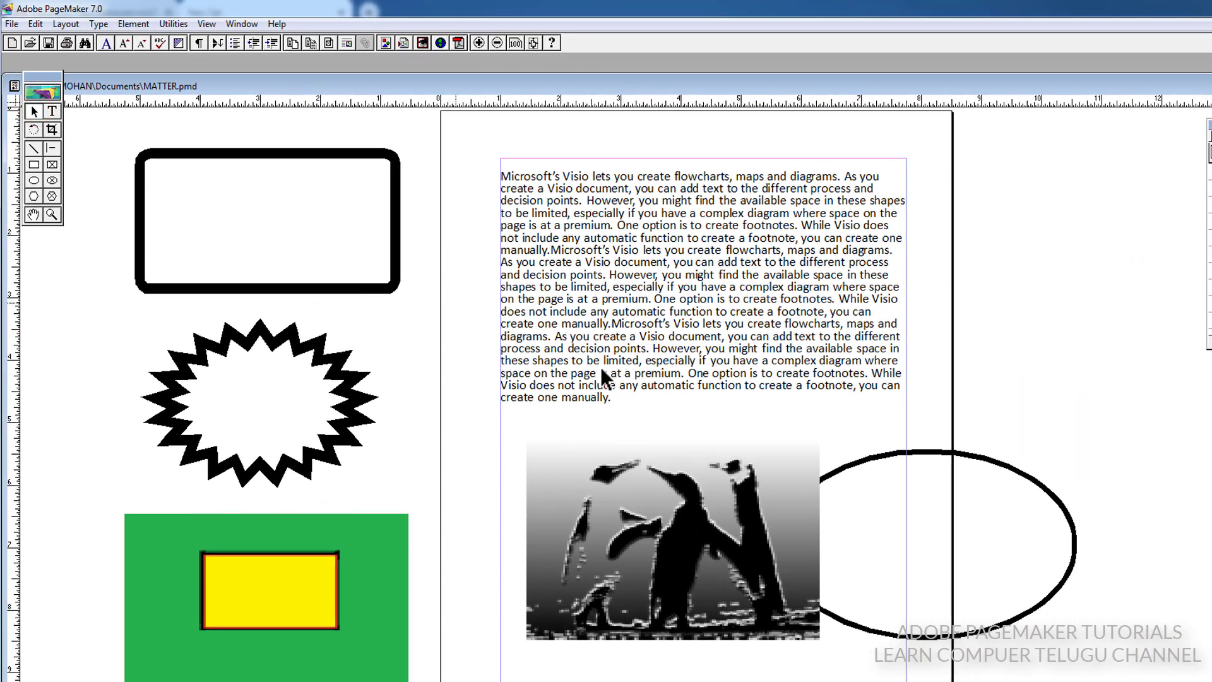
# - Move the penguin picture over to the page's left margin guide and mark it as Non-Printing
pyautogui.click(690, 524)
pyautogui.moveTo(765, 536); pyautogui.dragTo(740, 536)
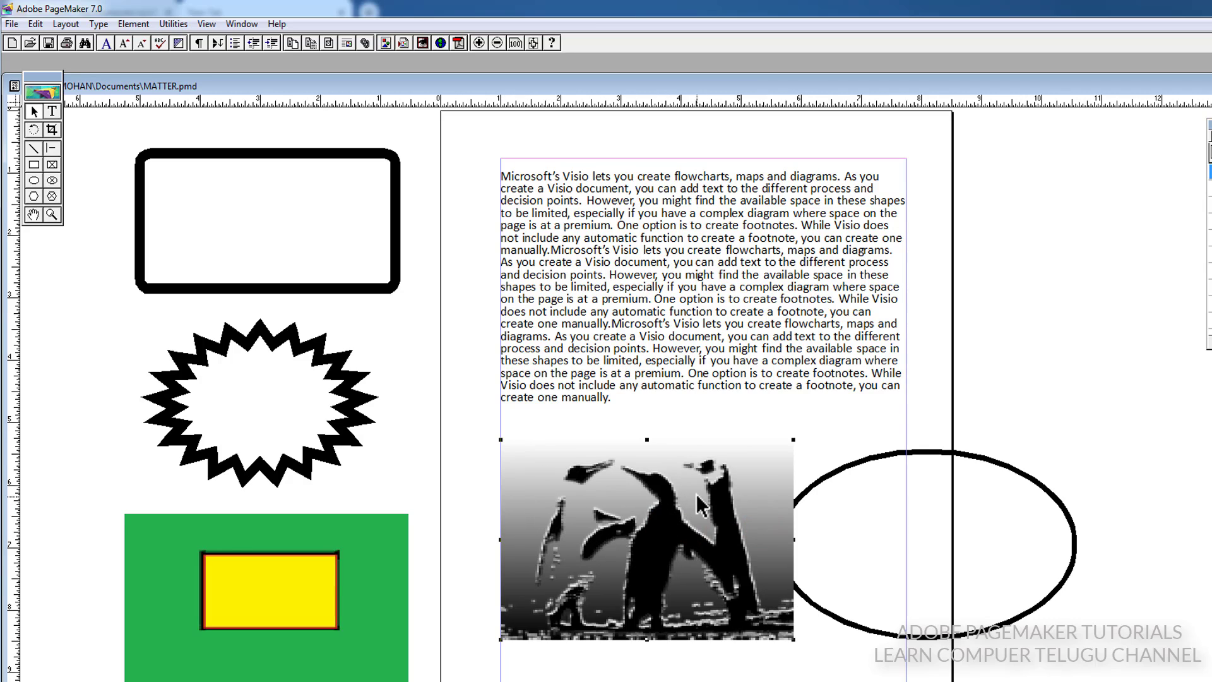
pyautogui.click(705, 514)
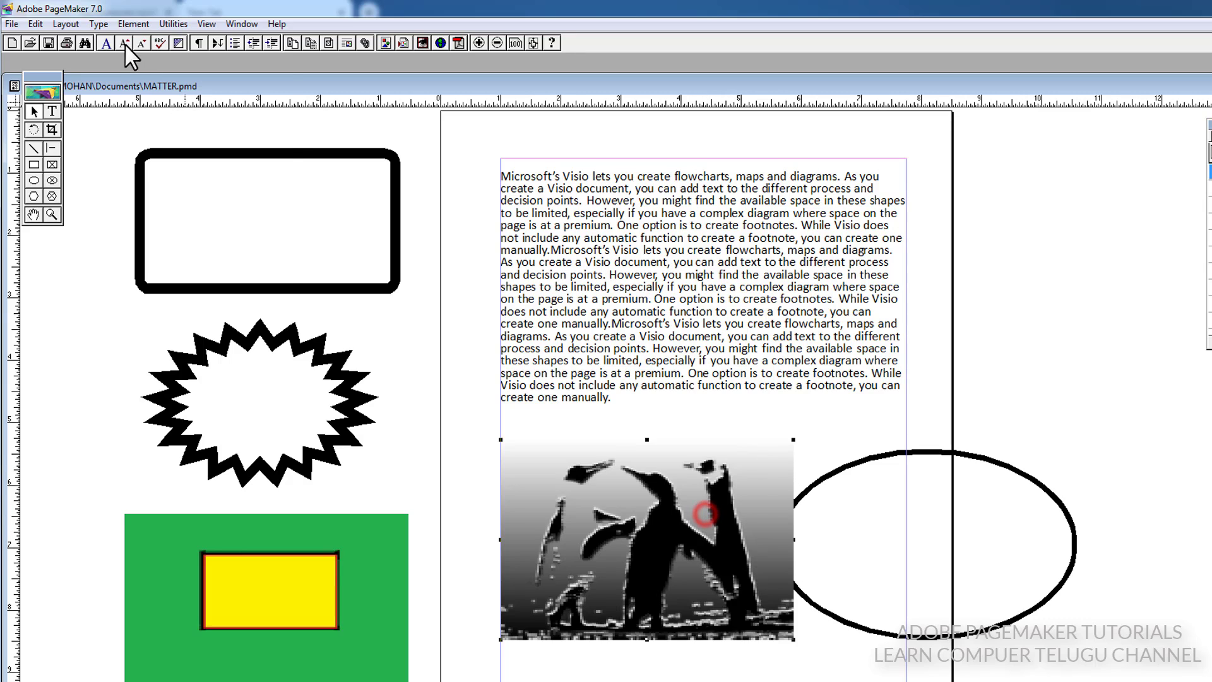
pyautogui.click(124, 22)
pyautogui.click(164, 387)
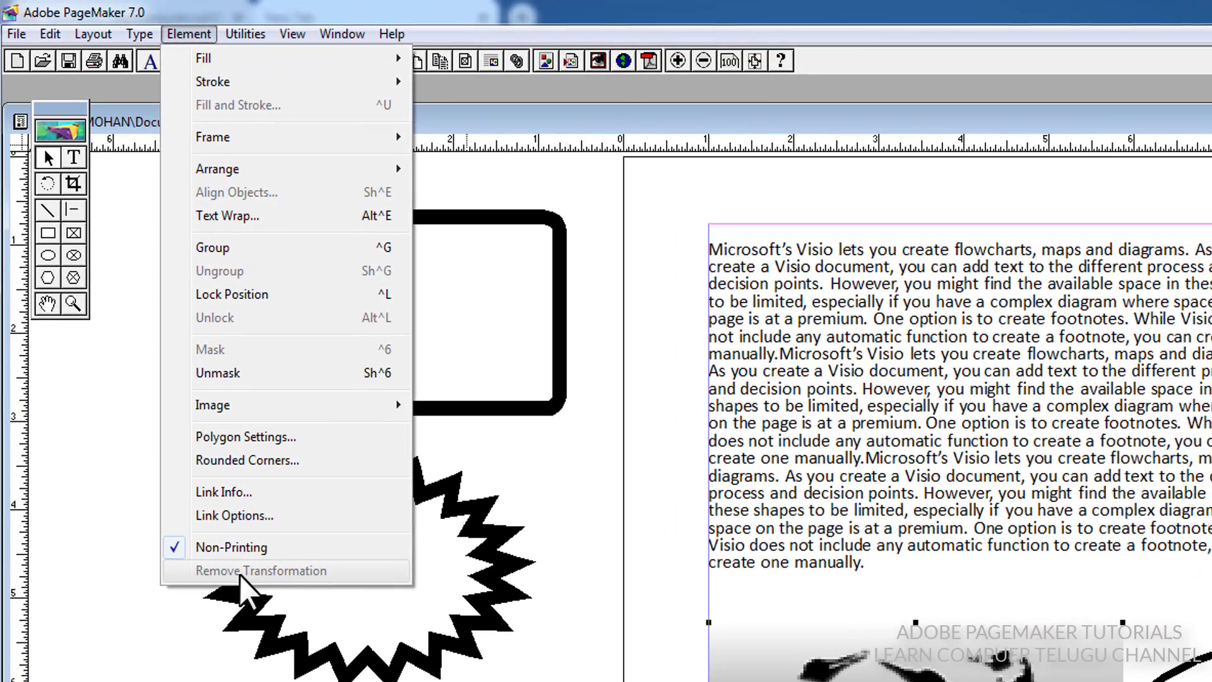
pyautogui.click(759, 680)
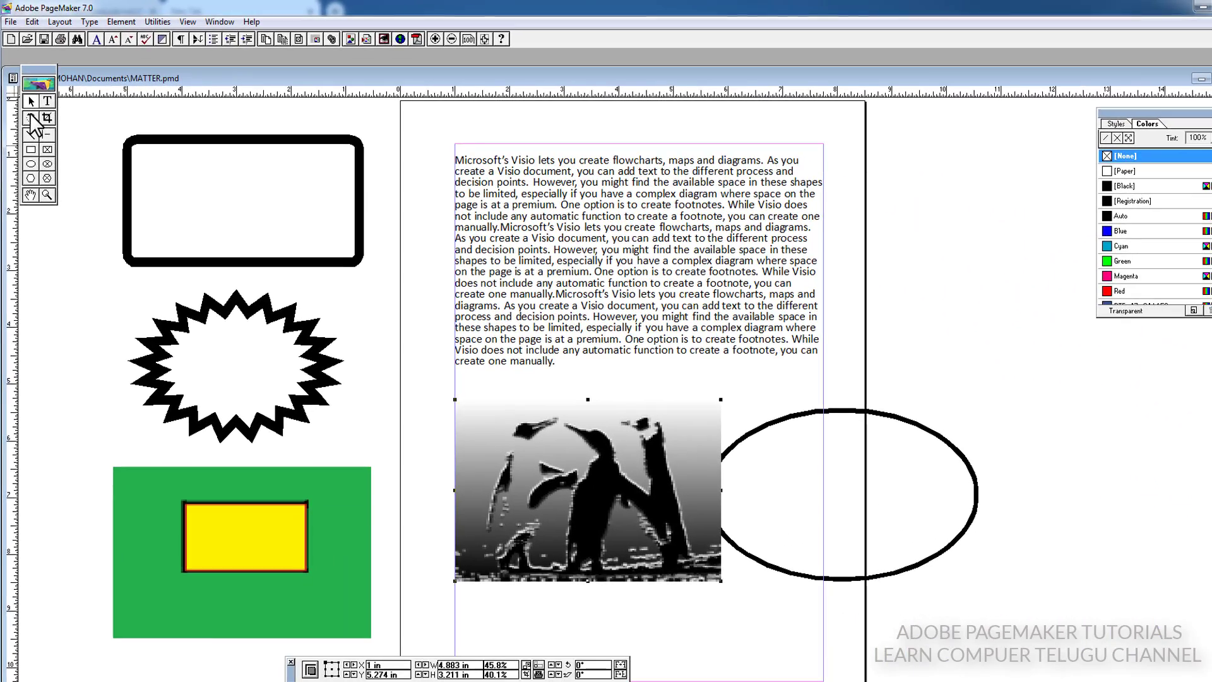
# - Rotate the penguin picture to about -69° and reset it with Remove Transformation
pyautogui.click(30, 118)
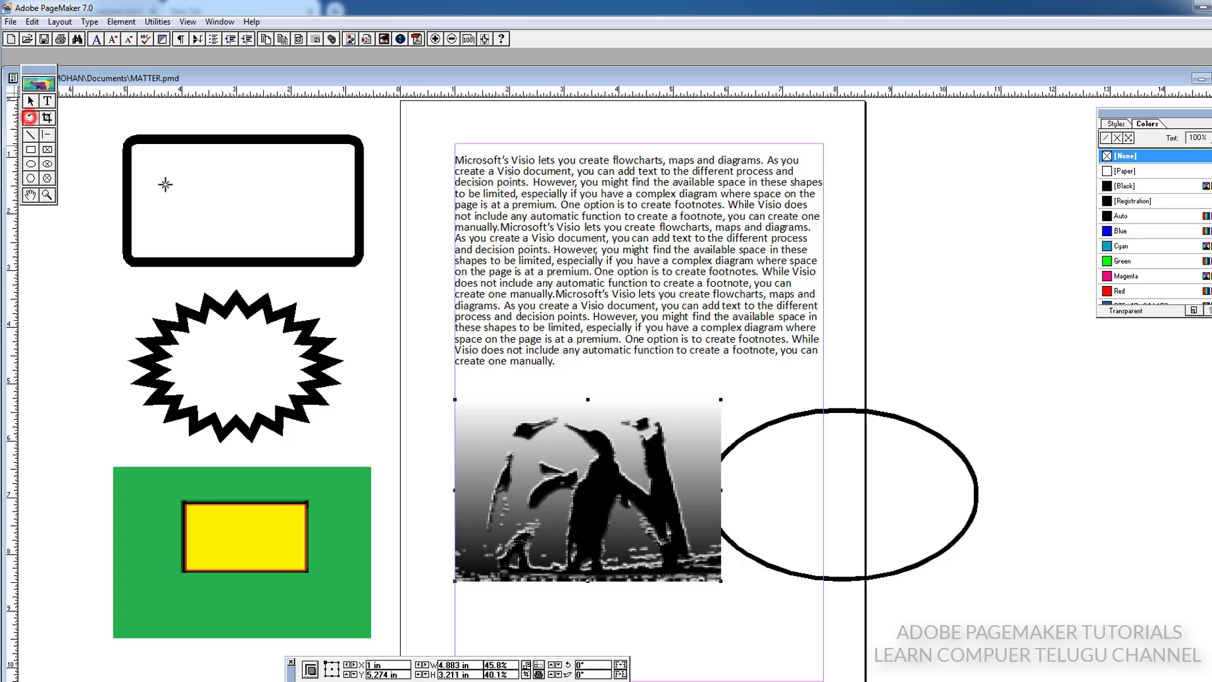
pyautogui.moveTo(622, 395); pyautogui.dragTo(638, 469)
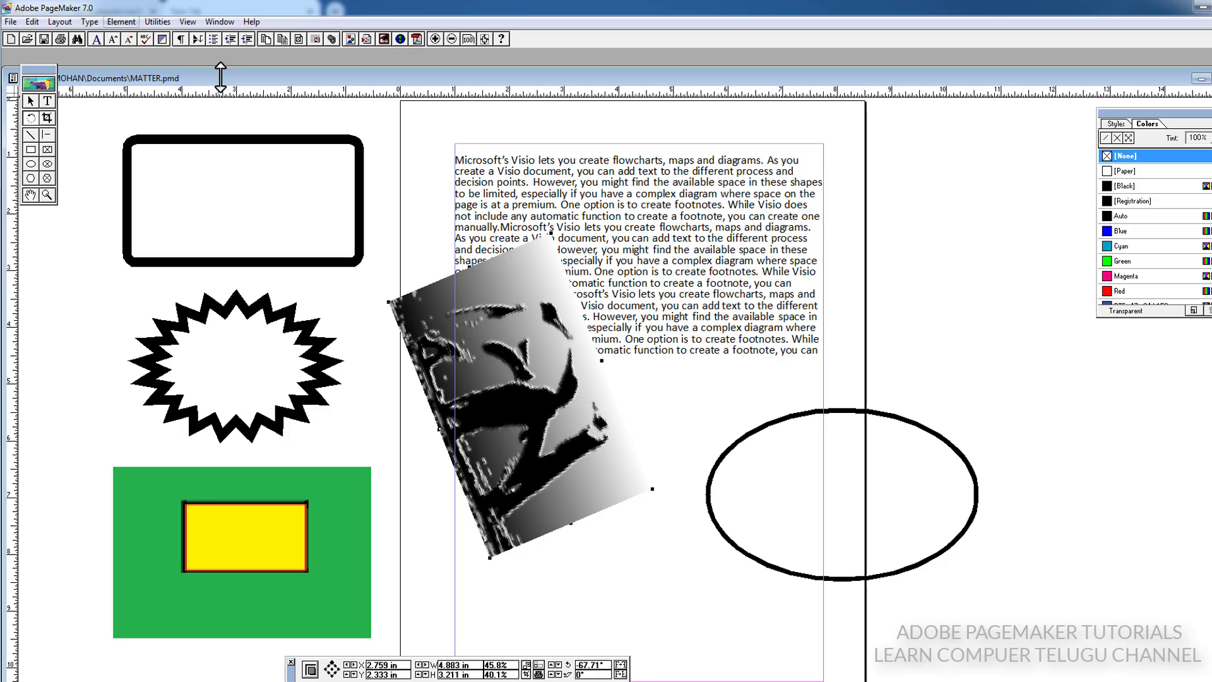
pyautogui.moveTo(607, 364); pyautogui.dragTo(657, 380)
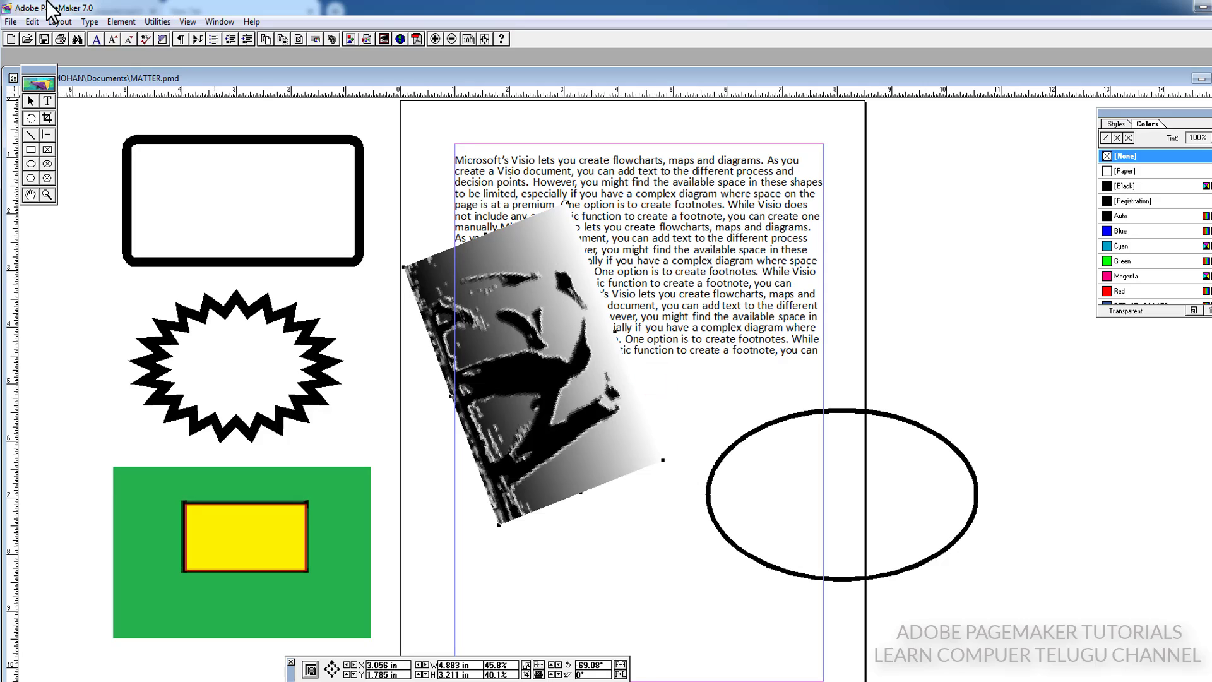
pyautogui.click(127, 23)
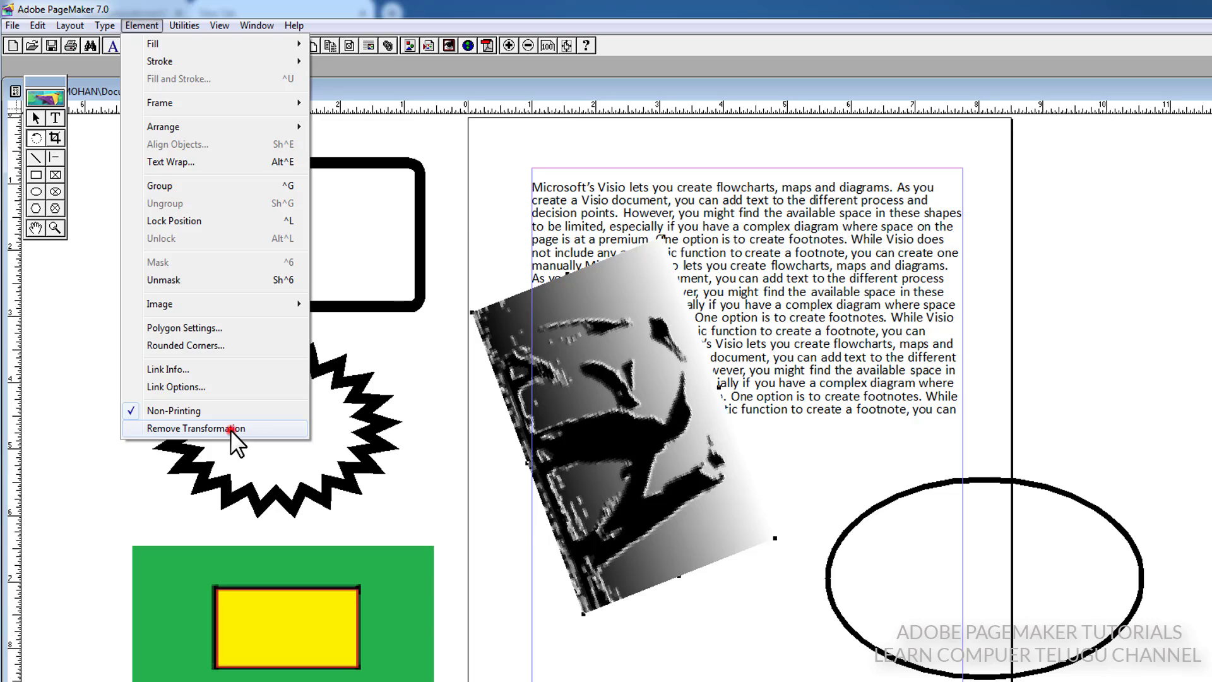
pyautogui.click(230, 429)
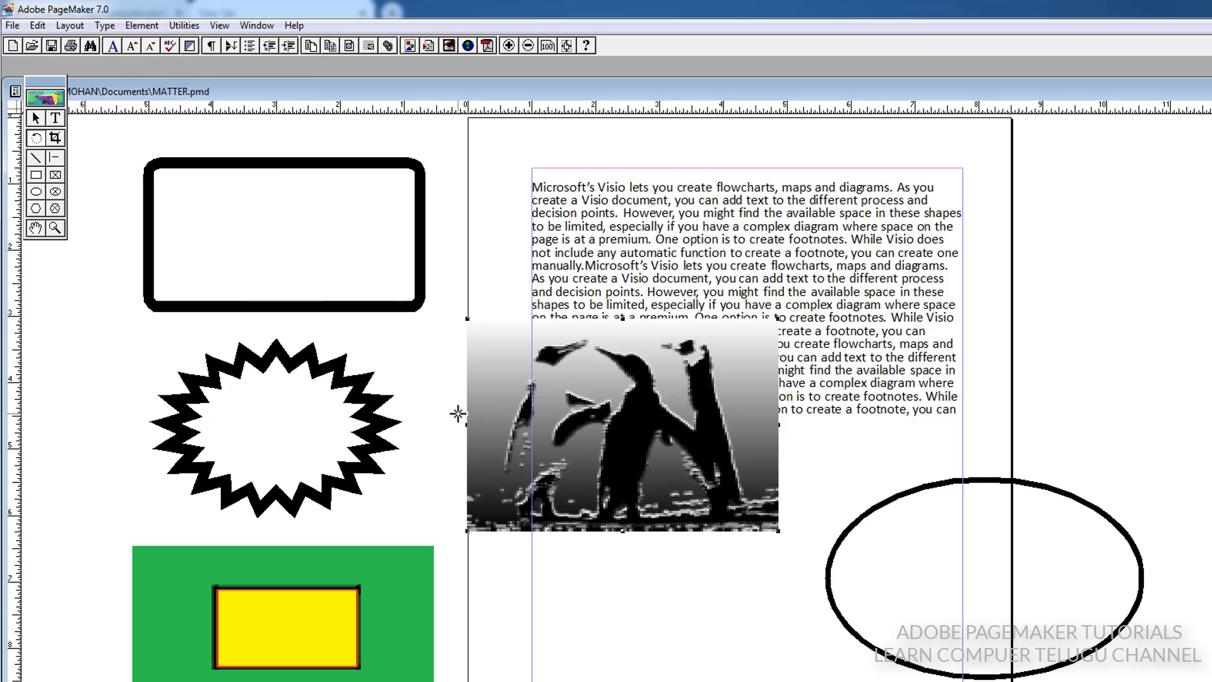